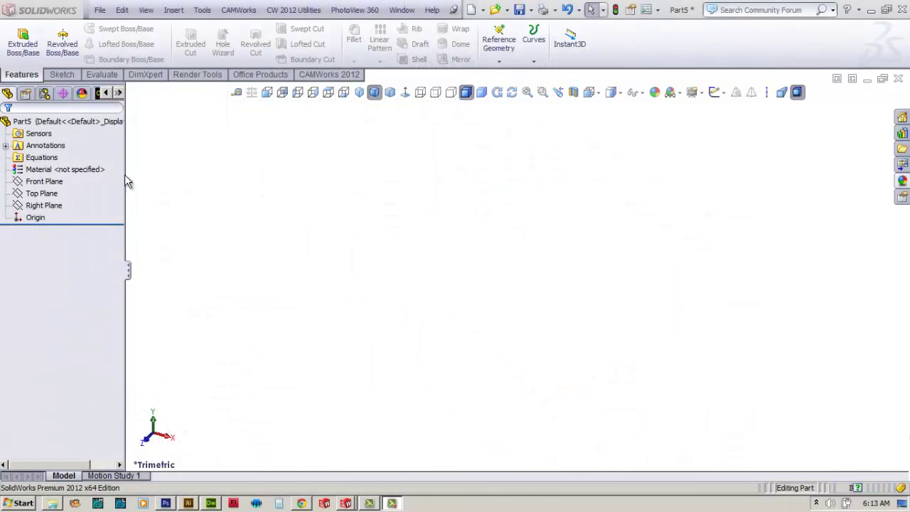
Select the Right Plane in the tree and turn the view Normal To it.
left_click(36, 182)
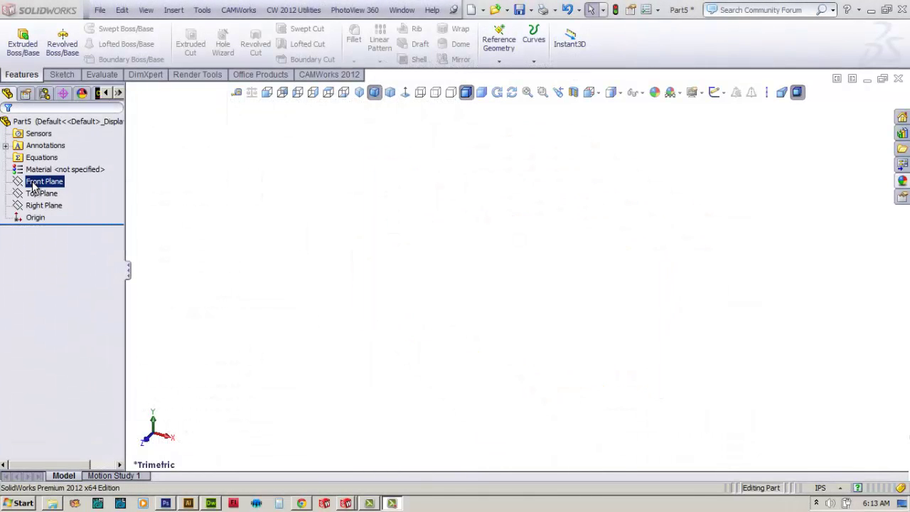
left_click(36, 205)
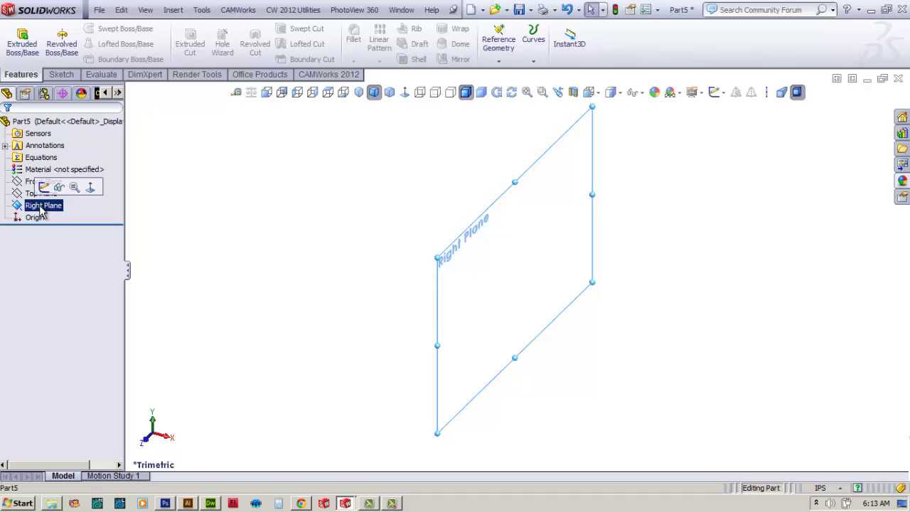
left_click(90, 188)
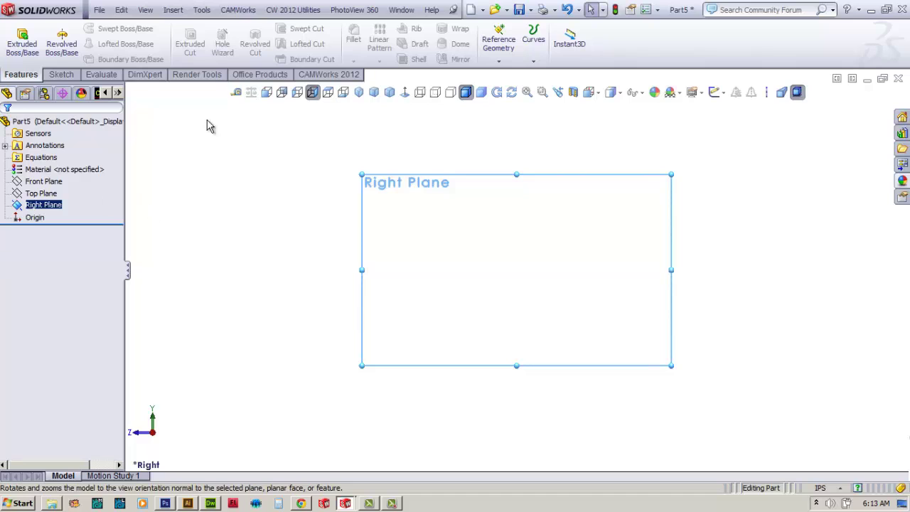
On the Right Plane, sketch infinite vertical and horizontal centerlines through the origin plus a second horizontal one above.
left_click(766, 93)
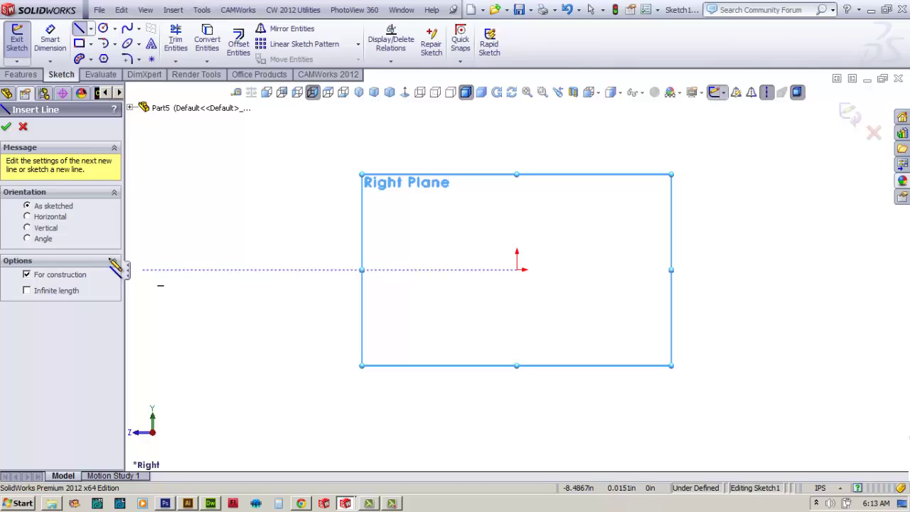
left_click(43, 229)
left_click(27, 298)
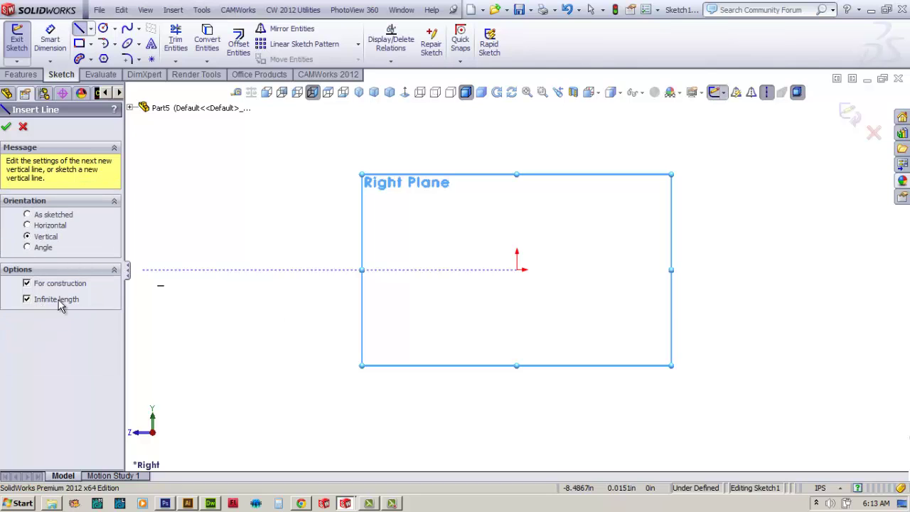
left_click(524, 278)
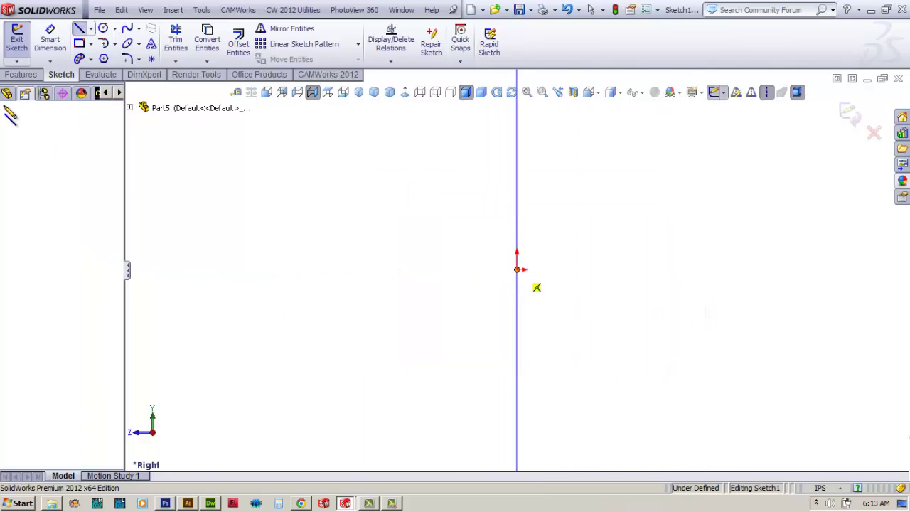
left_click(7, 128)
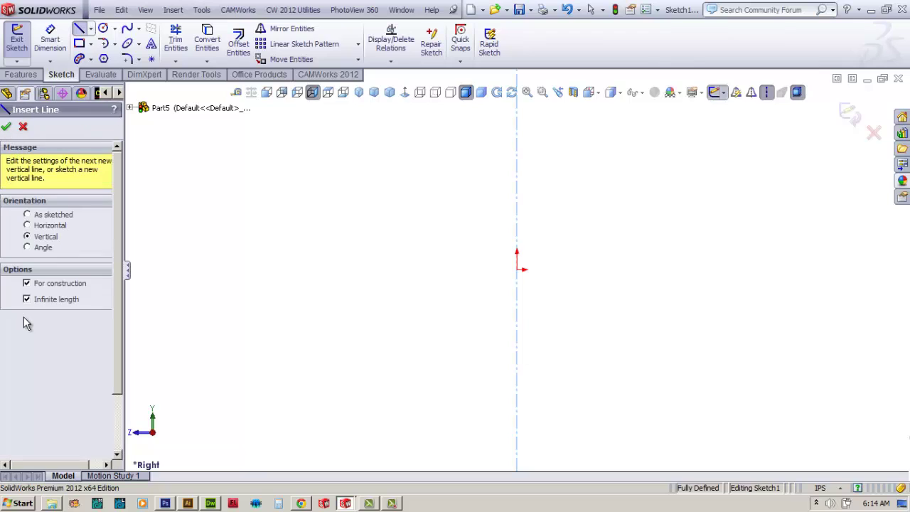
left_click(44, 226)
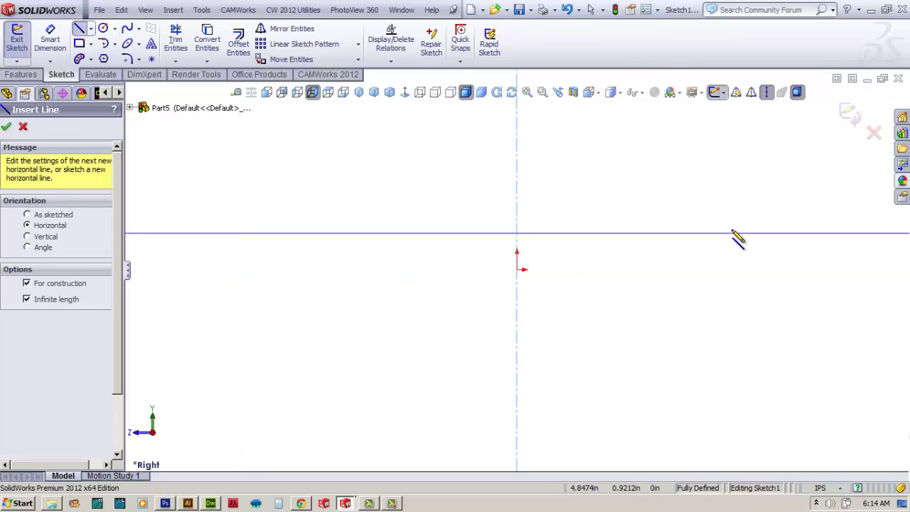
left_click(518, 270)
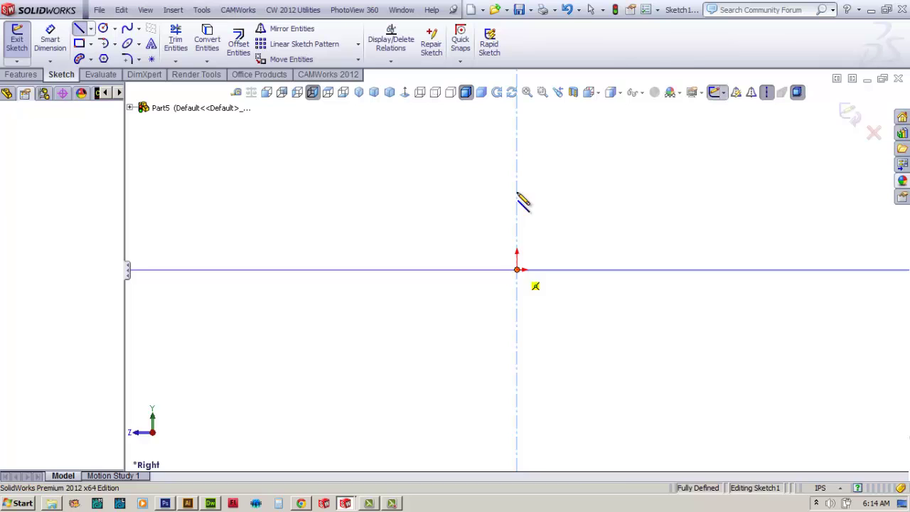
left_click(517, 186)
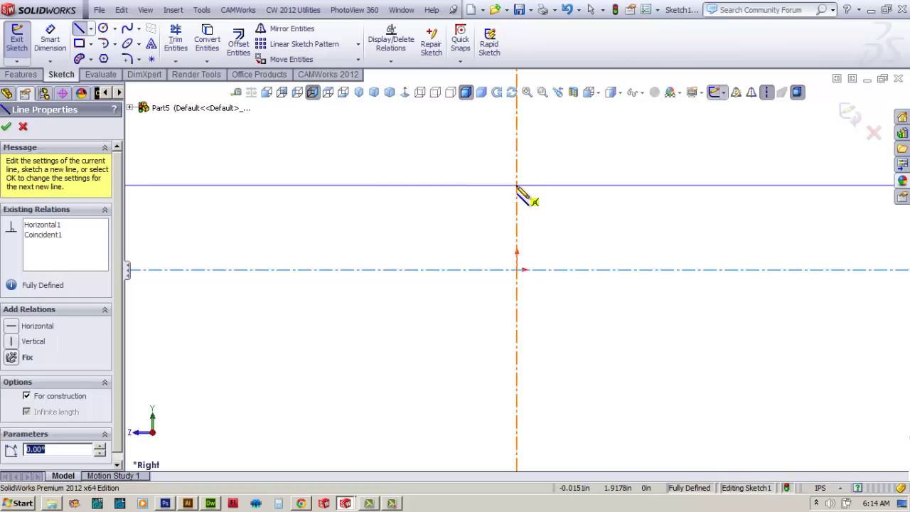
Dimension the spacing between the two horizontal centerlines to 4 in.
right_click(409, 217)
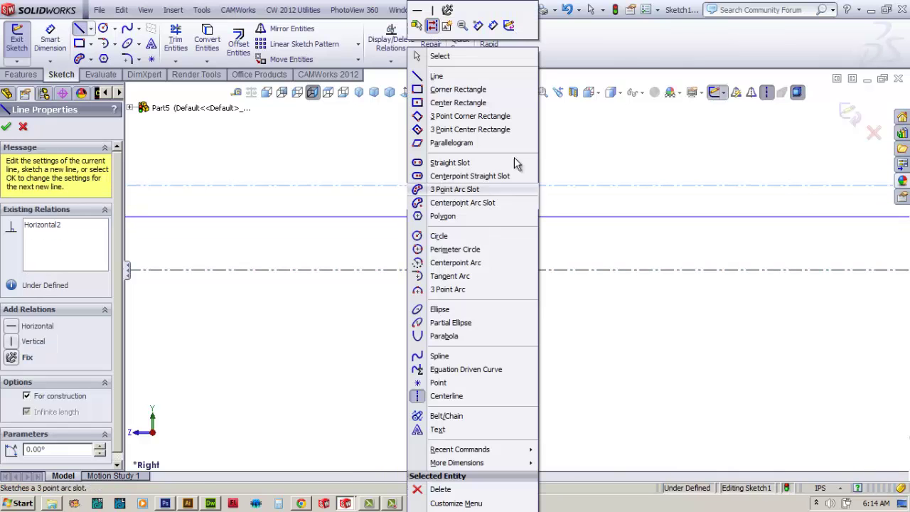
left_click(493, 24)
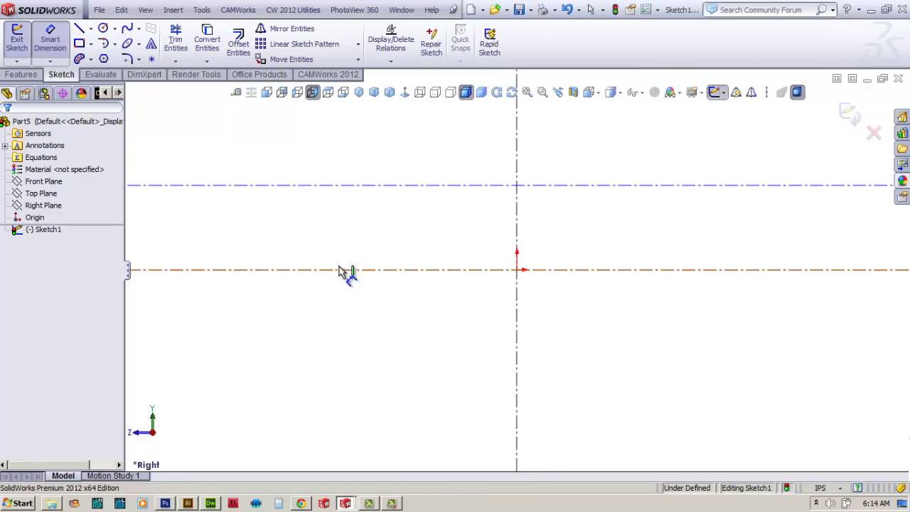
left_click(318, 187)
left_click(336, 269)
left_click(333, 238)
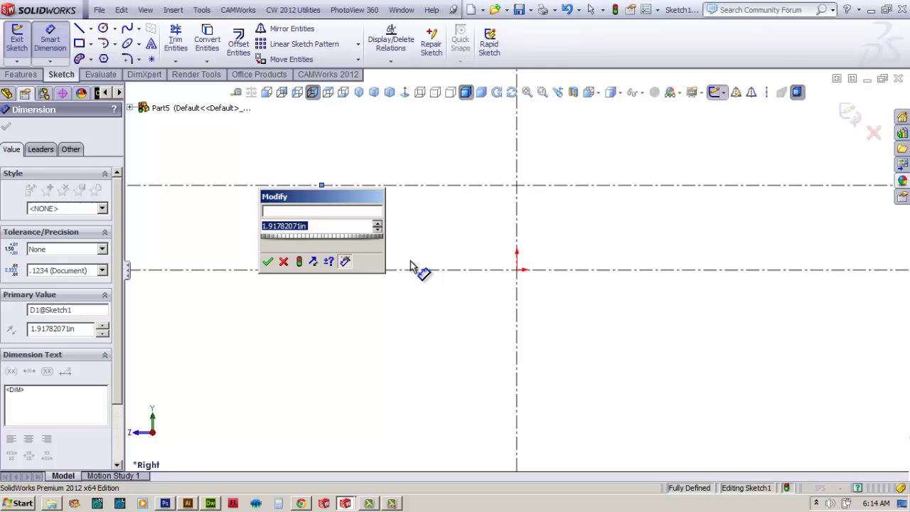
type("4")
left_click(267, 260)
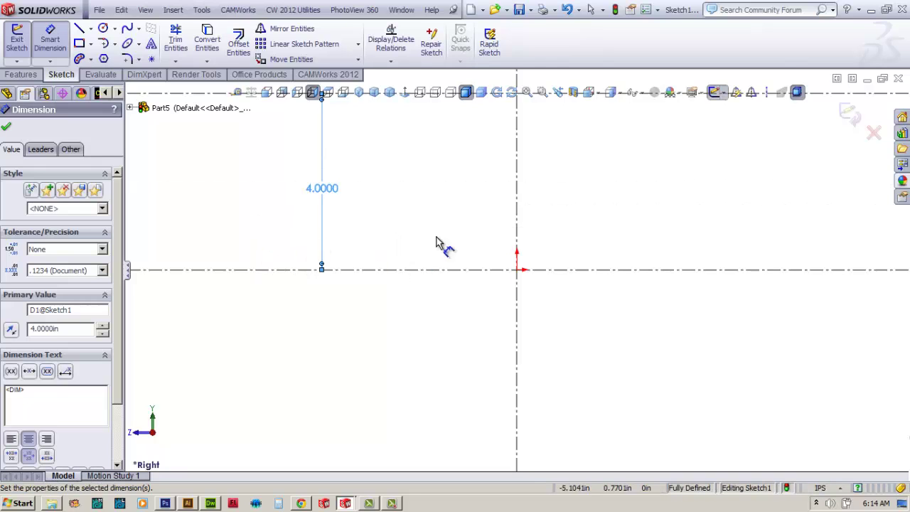
scroll(461, 217, "down", 2)
left_click_drag(370, 235, 291, 240)
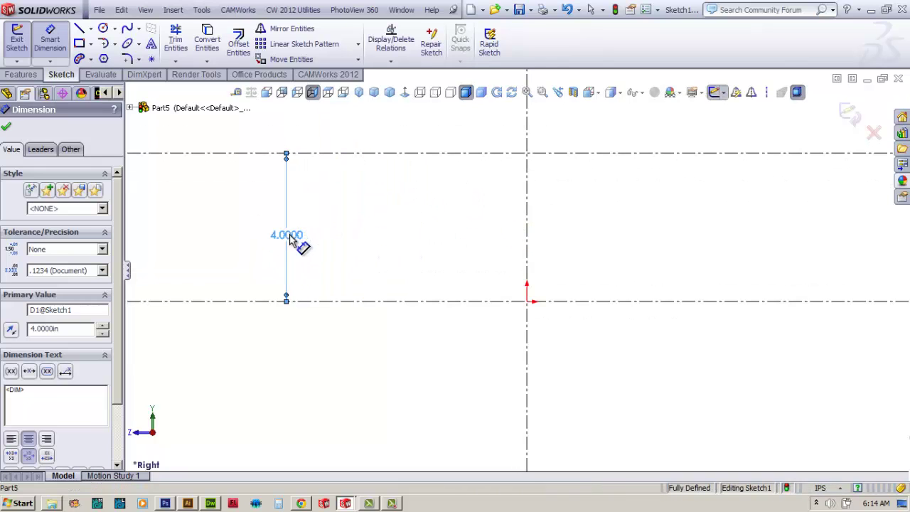
left_click(7, 129)
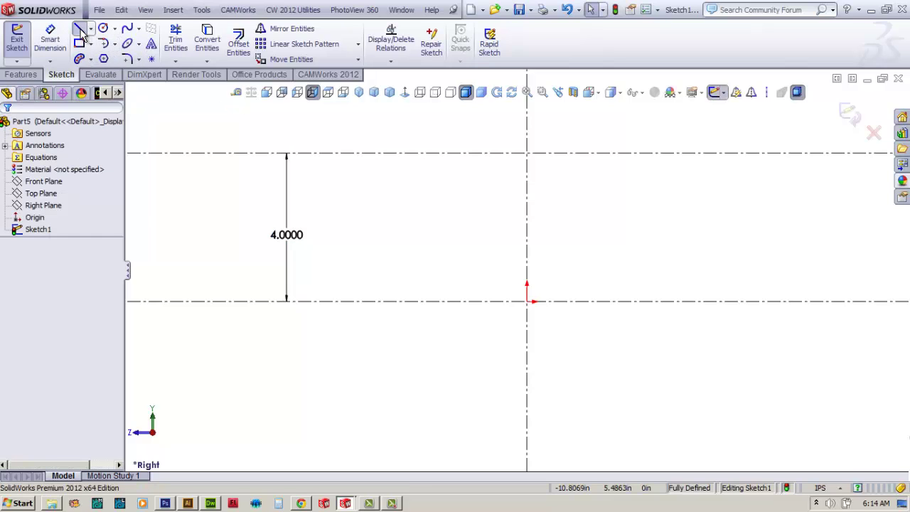
Draw a line left from the origin, then the first stepped finger of the profile.
left_click(80, 30)
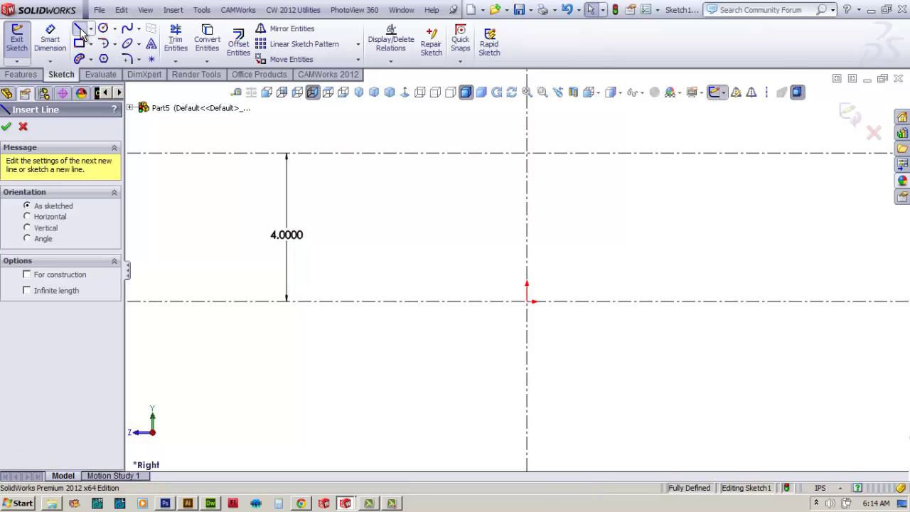
left_click(526, 302)
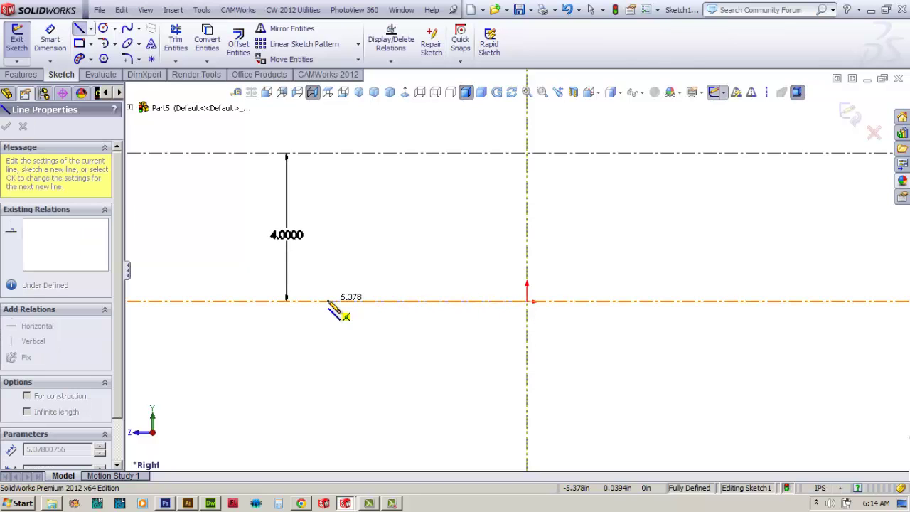
left_click(381, 301)
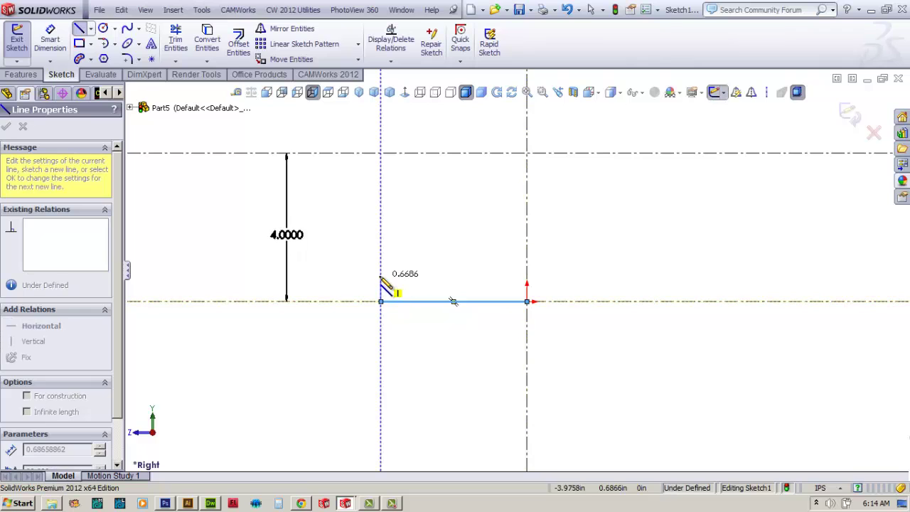
left_click(381, 284)
left_click(363, 284)
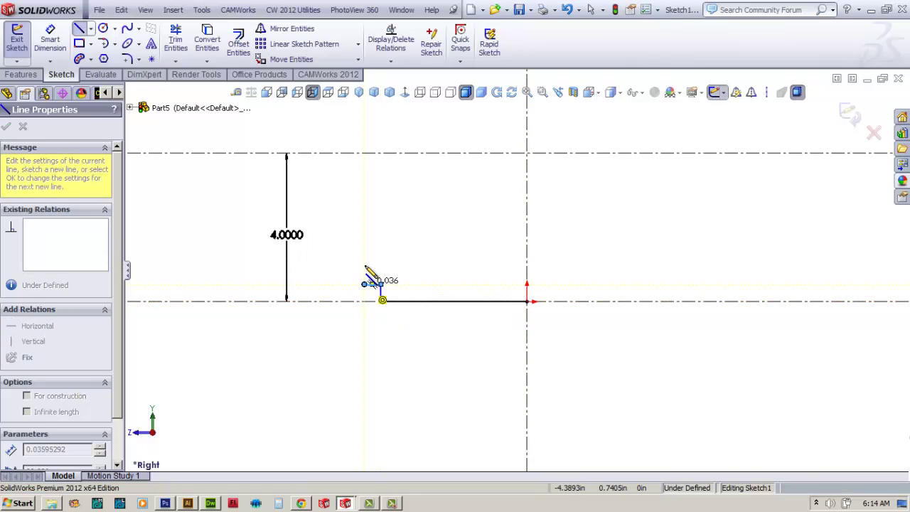
double_click(364, 261)
left_click(364, 262)
left_click(381, 262)
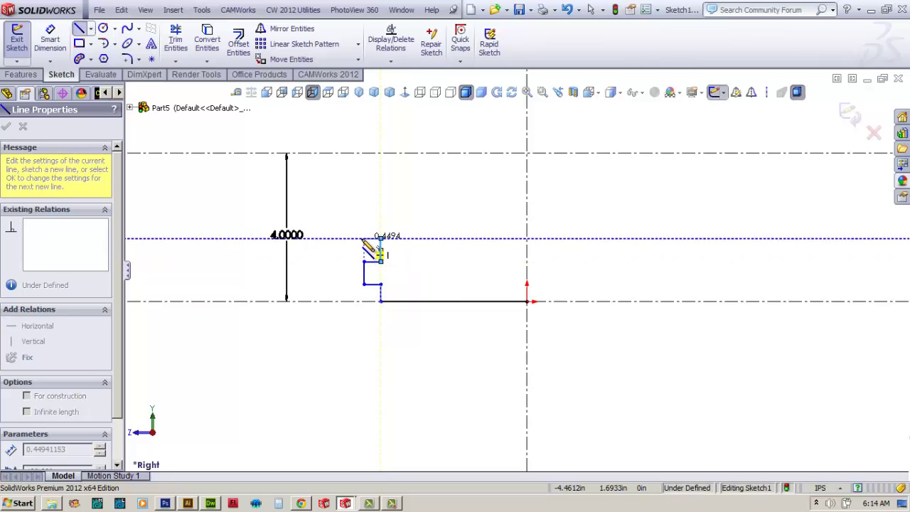
Continue the stepped finger notches upward and extend the edge past the upper centerline.
left_click(381, 238)
left_click(364, 238)
left_click(364, 213)
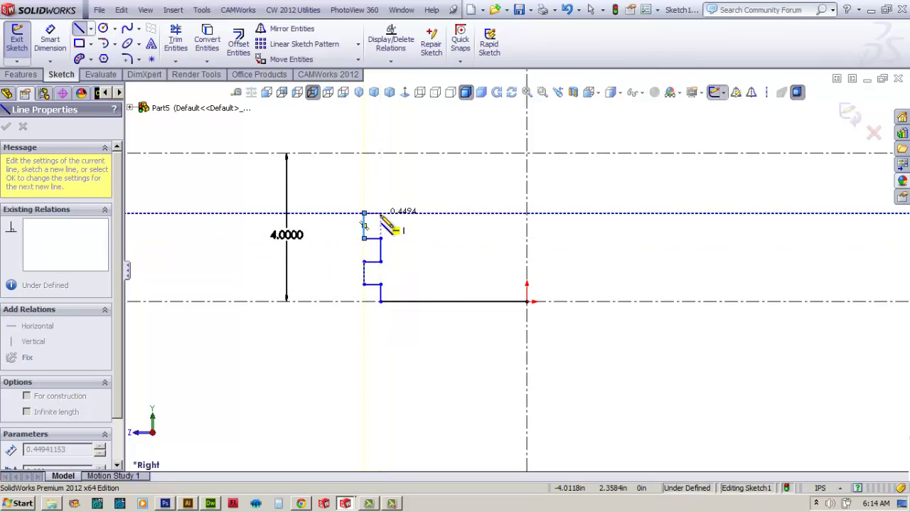
left_click(381, 214)
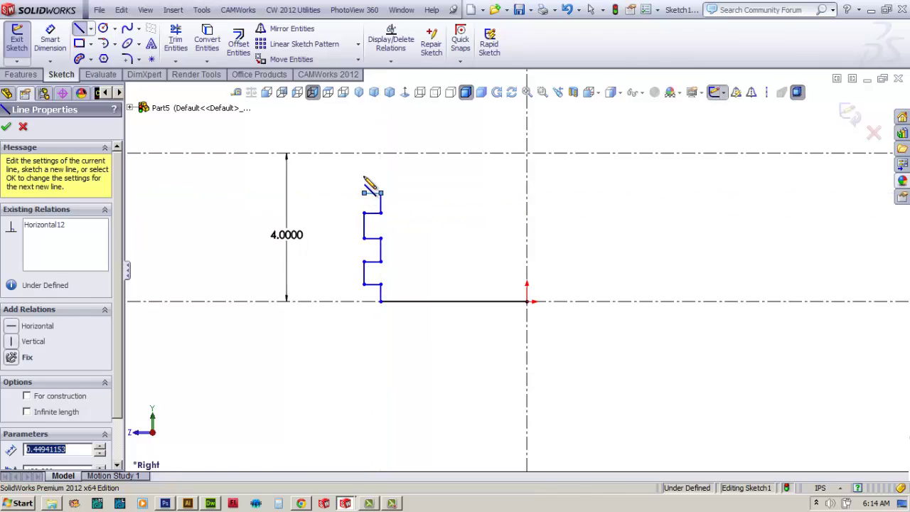
left_click(381, 192)
left_click(364, 192)
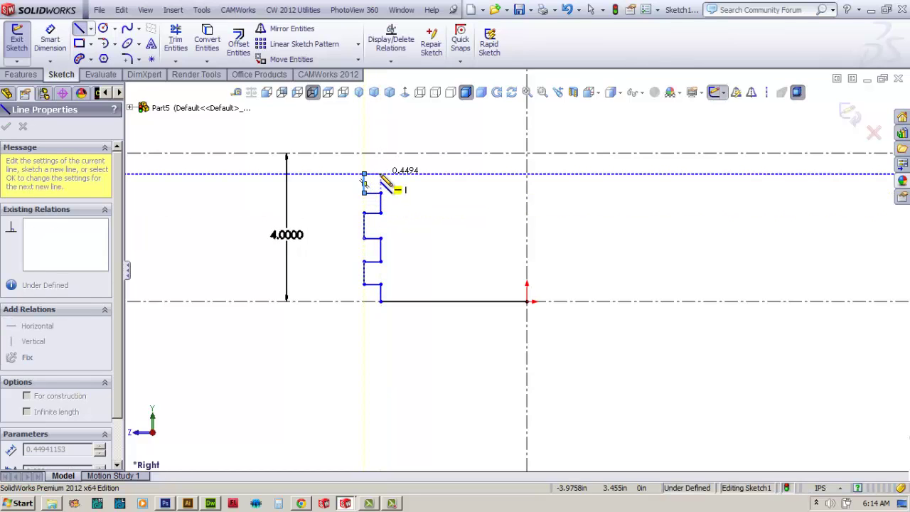
left_click(364, 173)
left_click(381, 174)
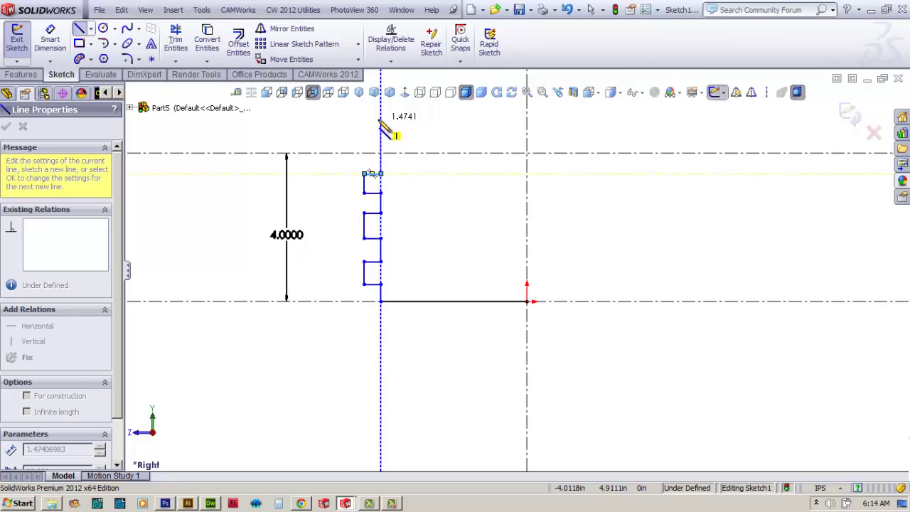
left_click(380, 122)
key("Escape")
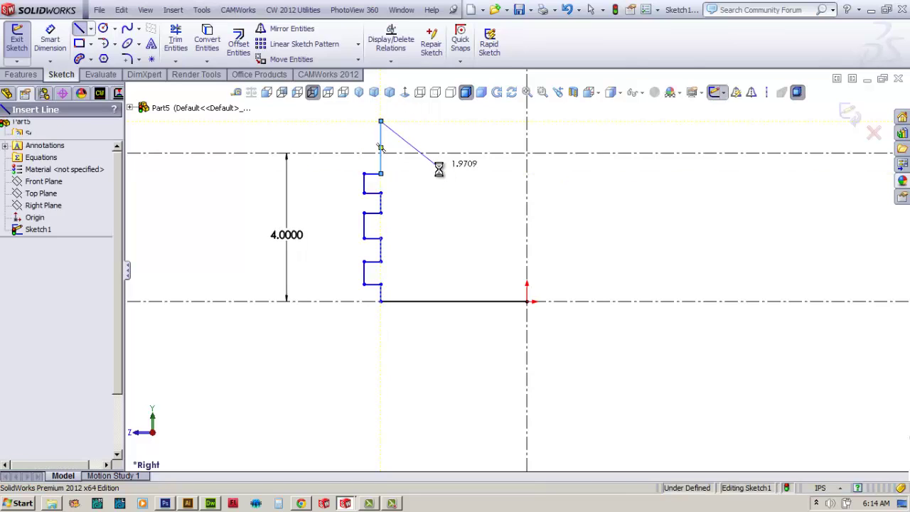
Dimension the bottom finger's depth to 0.25 in.
left_click(50, 39)
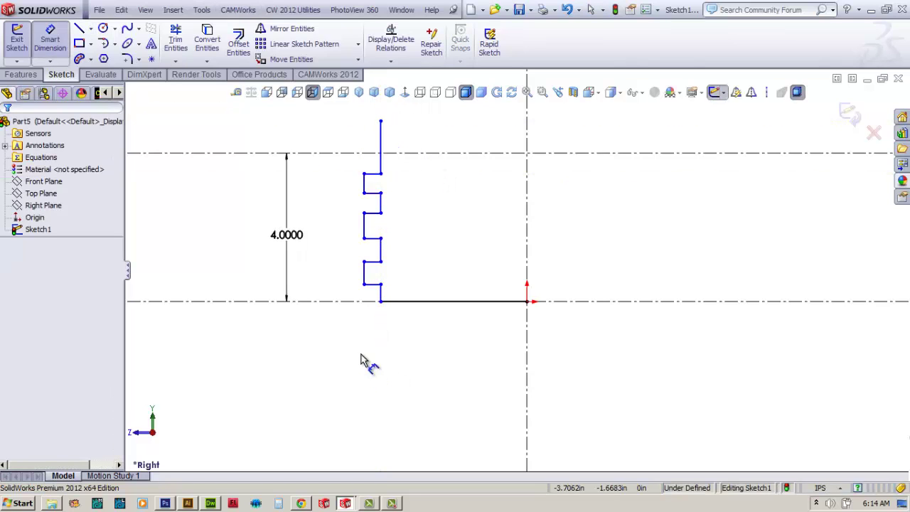
left_click(370, 290)
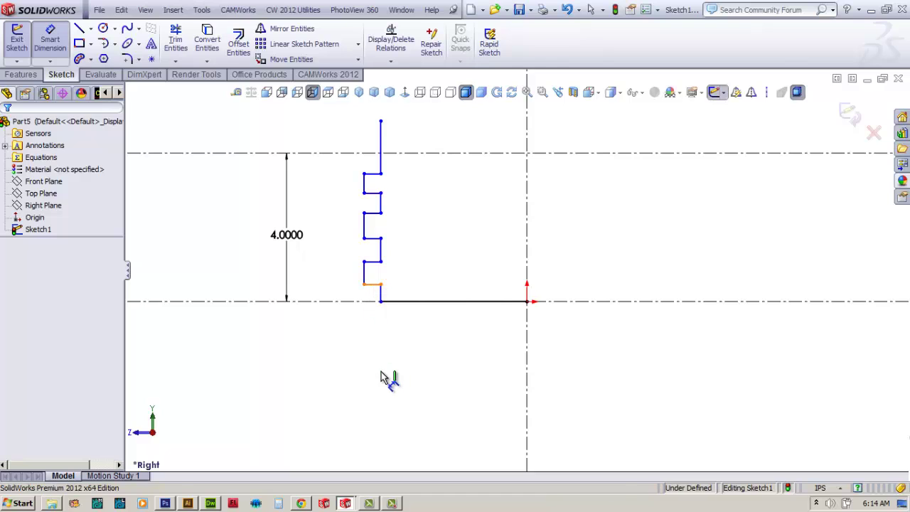
left_click(426, 368)
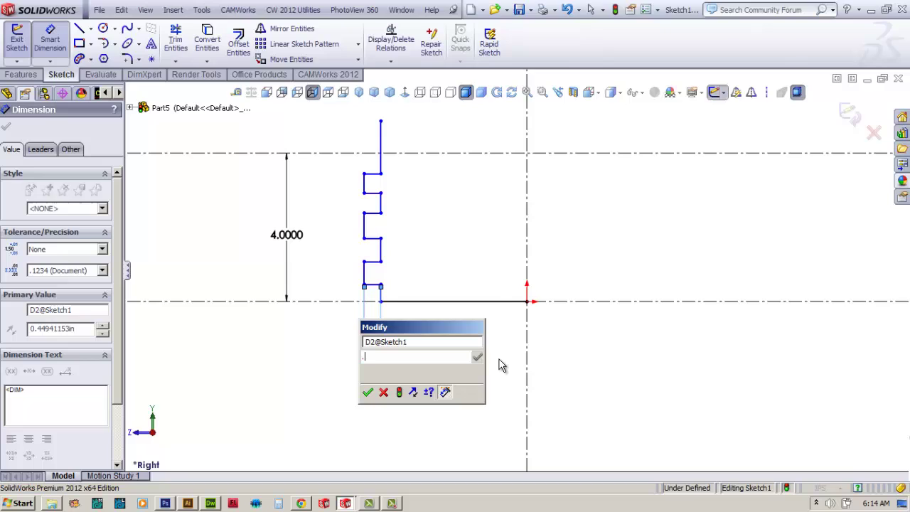
type(".25")
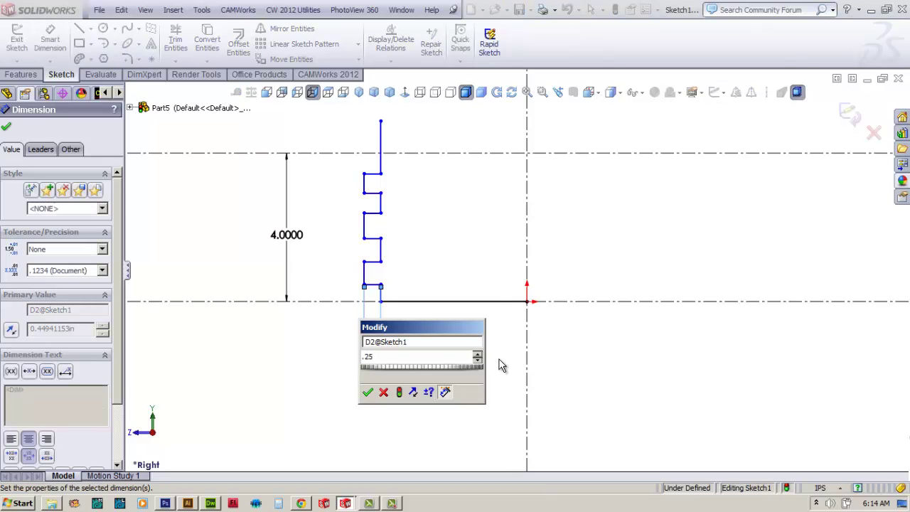
key("Return")
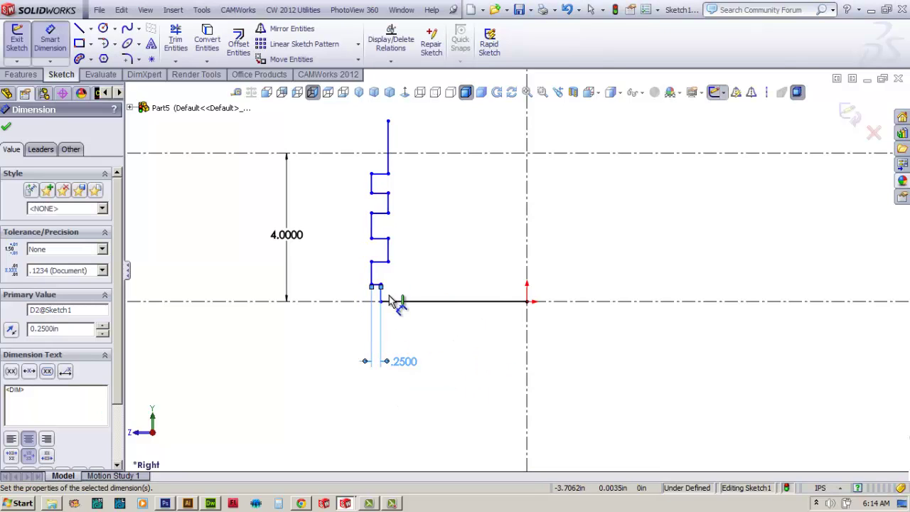
left_click(7, 128)
left_click(390, 62)
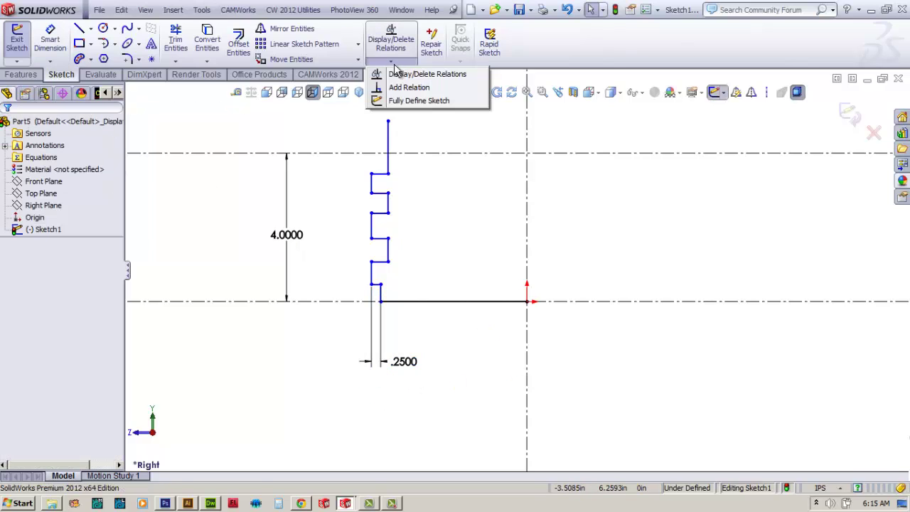
Add an Equal relation to the six short horizontal finger lines.
left_click(398, 87)
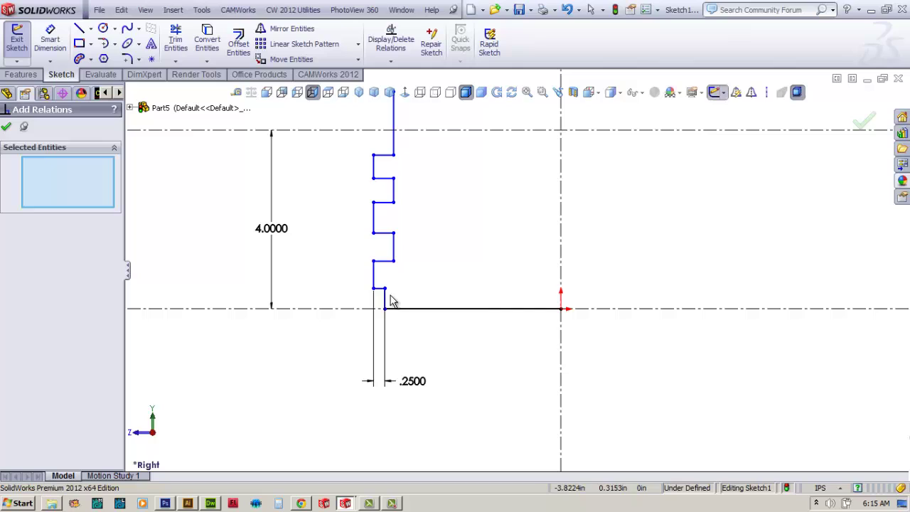
left_click(379, 289)
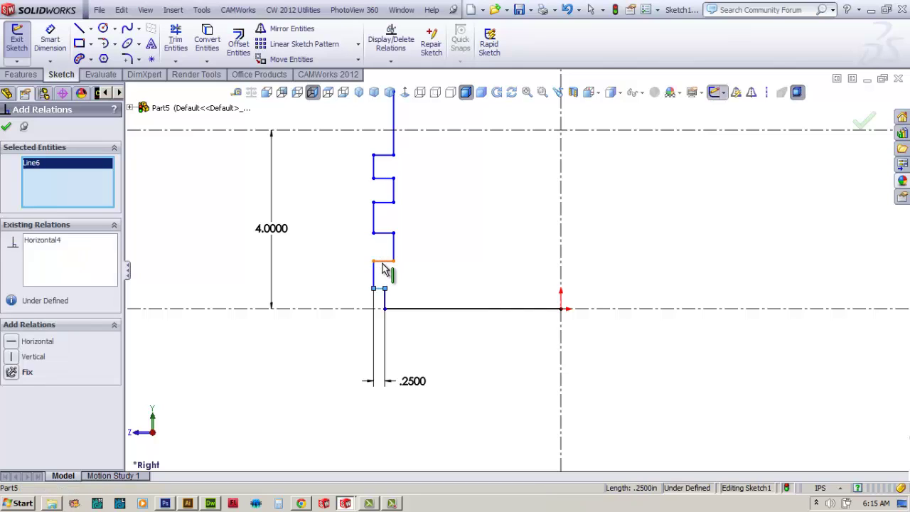
left_click(382, 262)
left_click(386, 235)
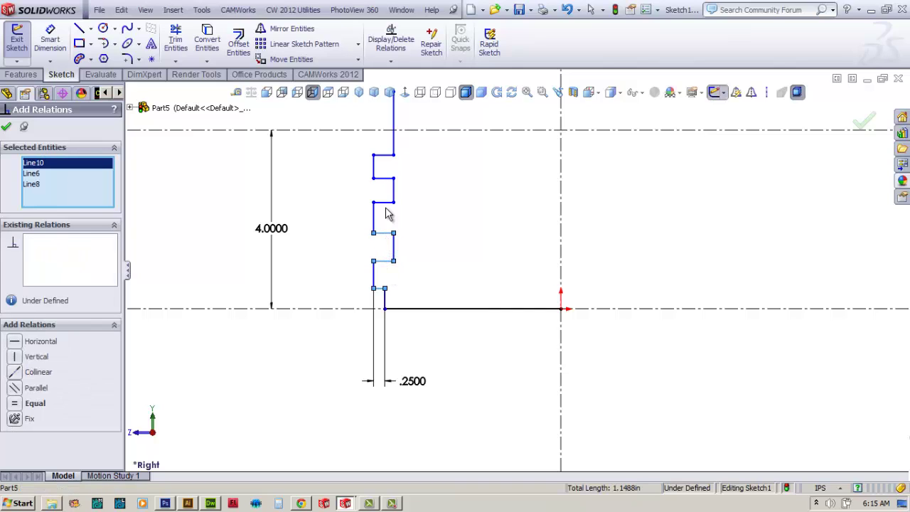
left_click(386, 206)
left_click(383, 178)
left_click(385, 155)
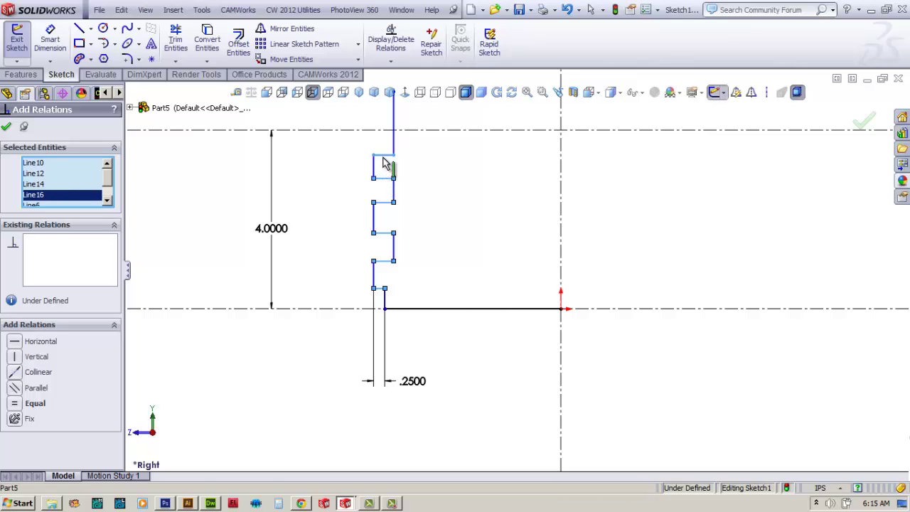
left_click(14, 403)
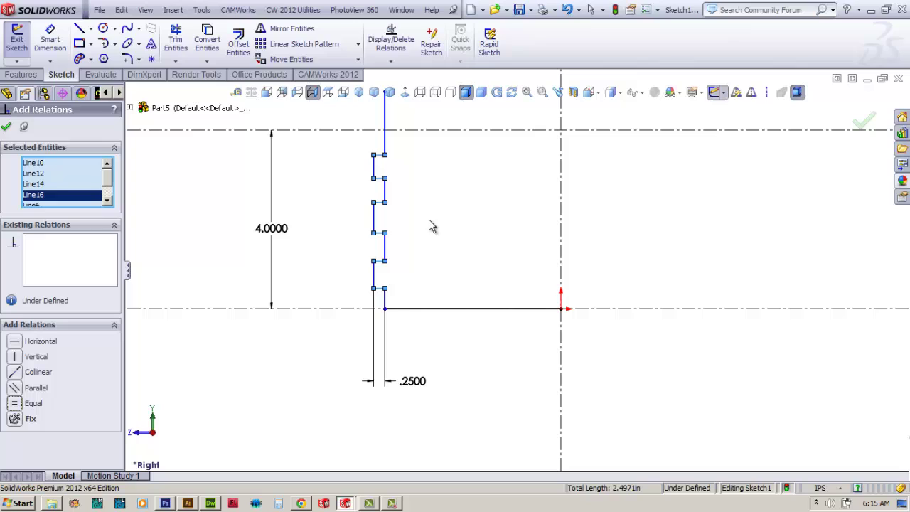
left_click(6, 128)
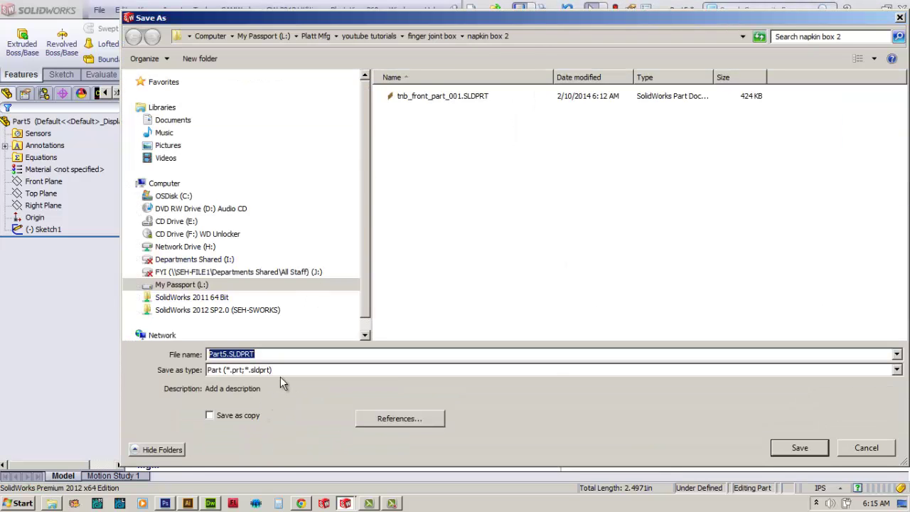
Save the part as tnb_right_part_001 in the napkin box 2 folder, then edit Sketch1 again.
type("tnb_")
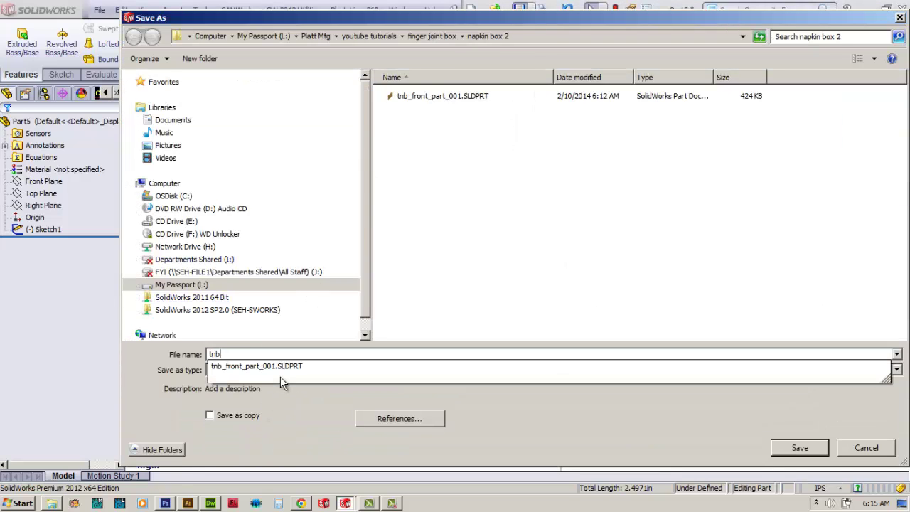
type("right")
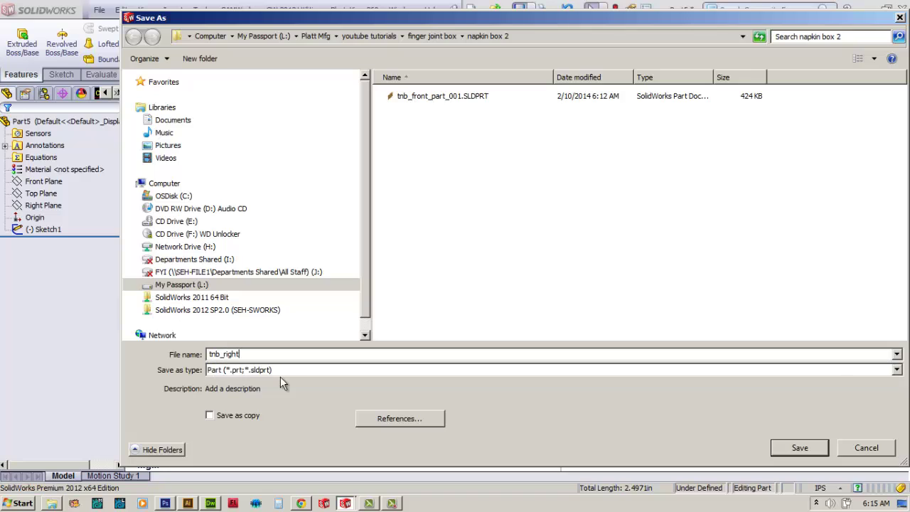
type("_part_001")
key("Return")
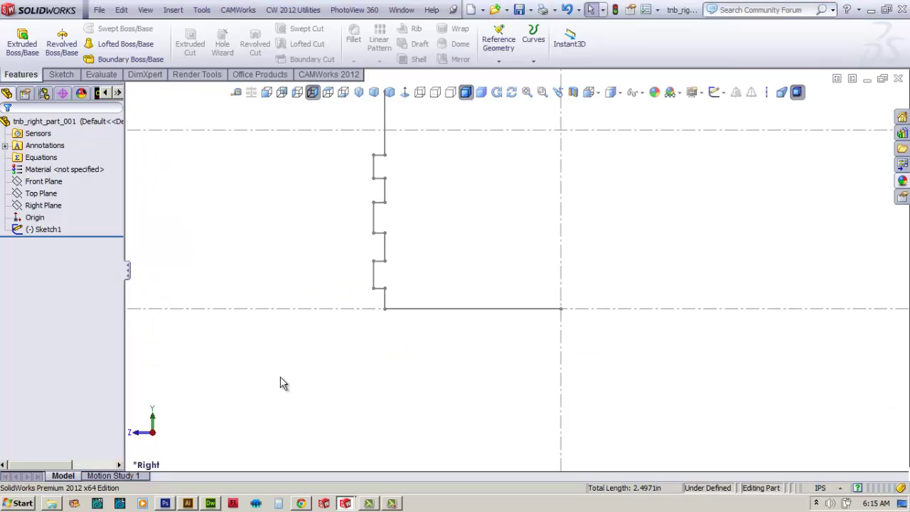
left_click(47, 232)
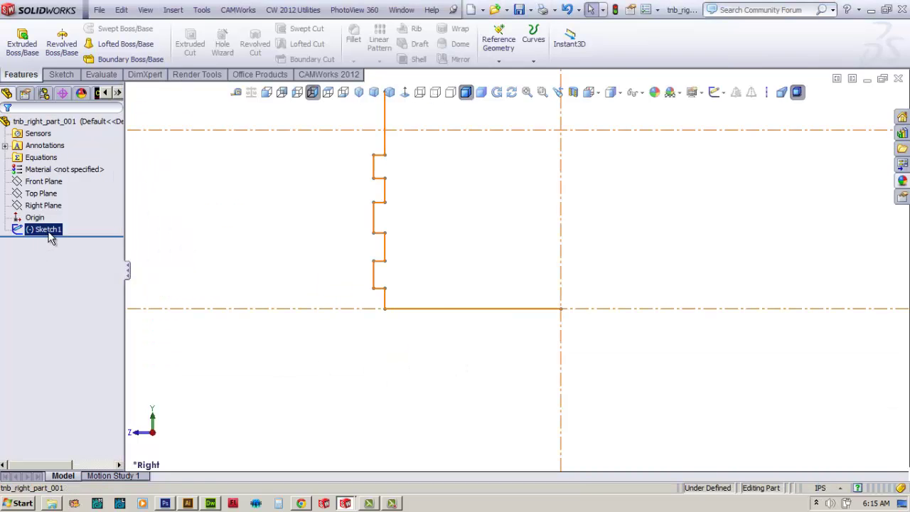
right_click(48, 233)
left_click(56, 194)
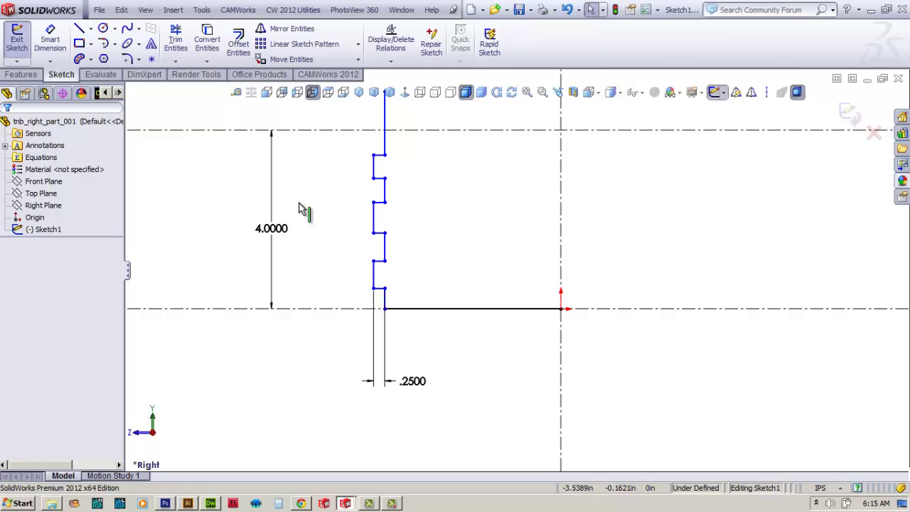
Dimension the lower three vertical finger segments to 0.5 in each.
left_click(50, 37)
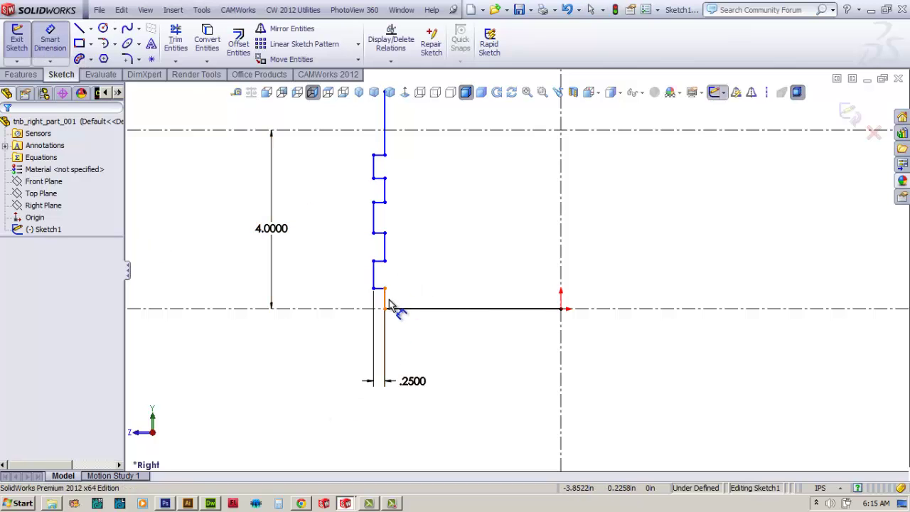
left_click(387, 299)
left_click(444, 299)
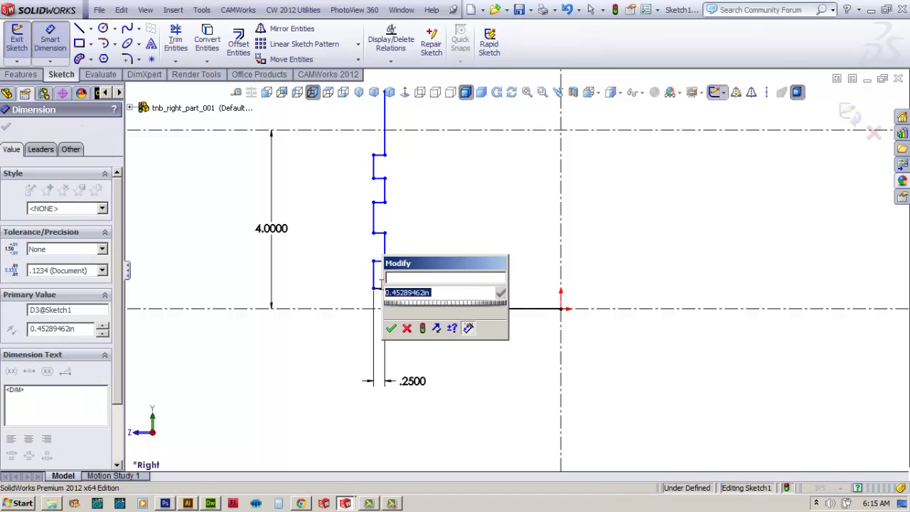
type(".5")
key("Return")
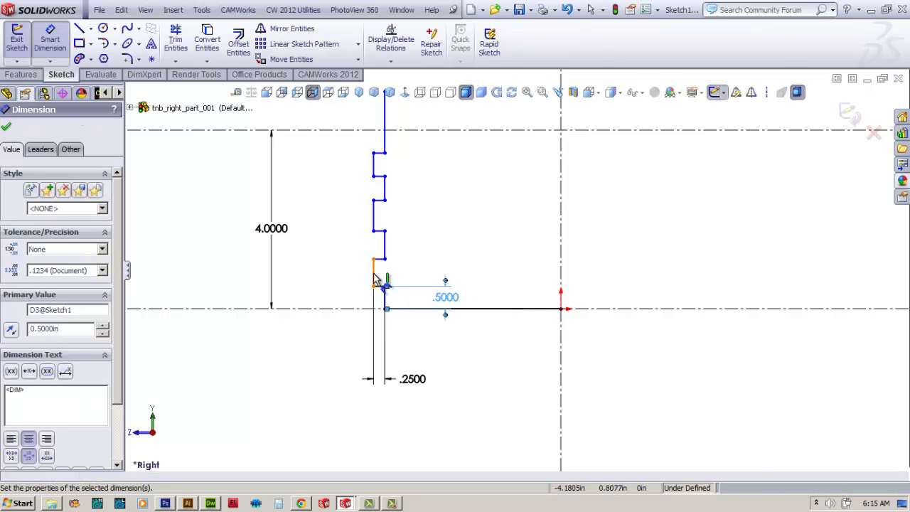
left_click(373, 272)
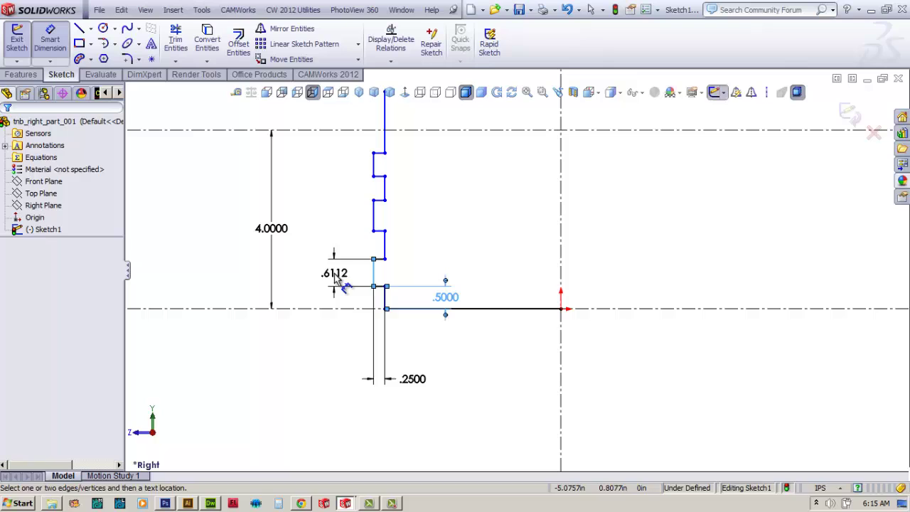
left_click(337, 279)
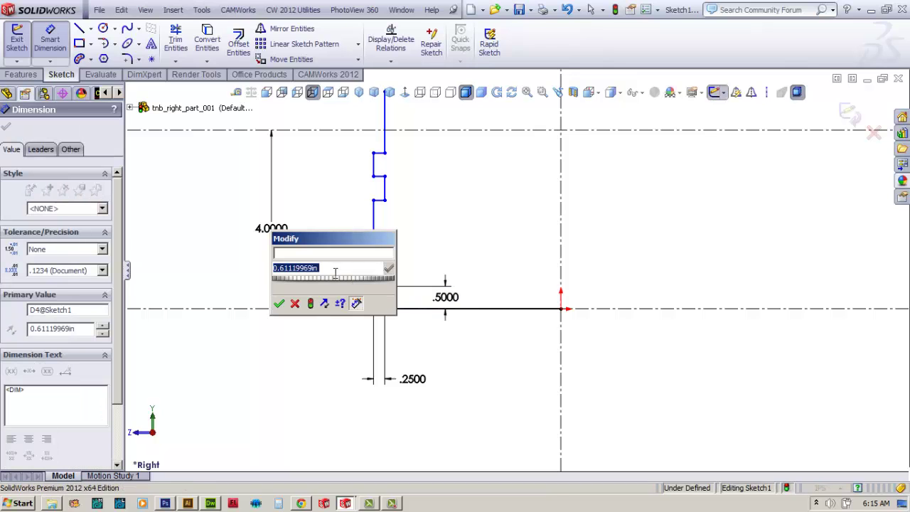
type(".5")
key("Return")
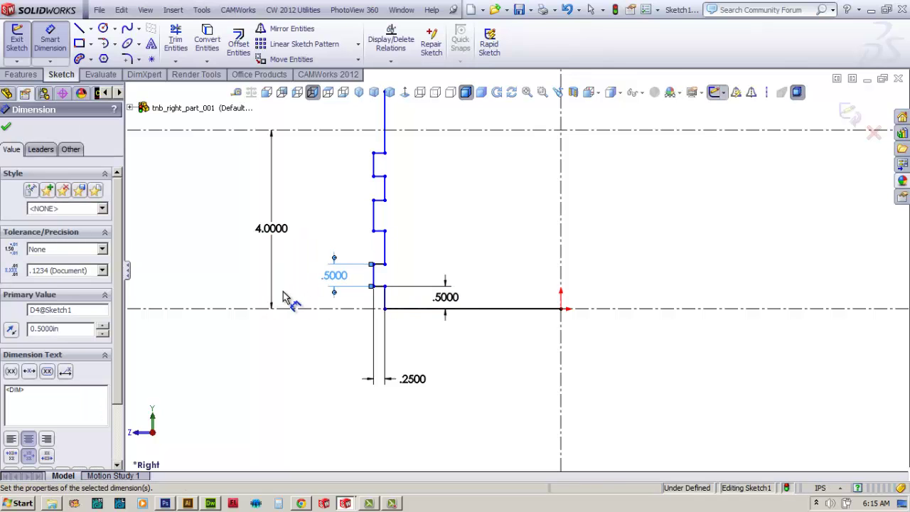
left_click(384, 249)
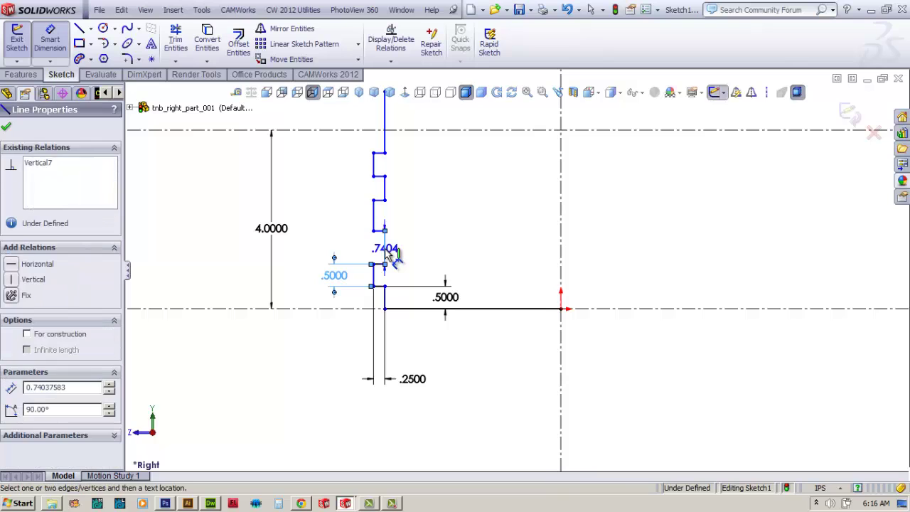
left_click(462, 253)
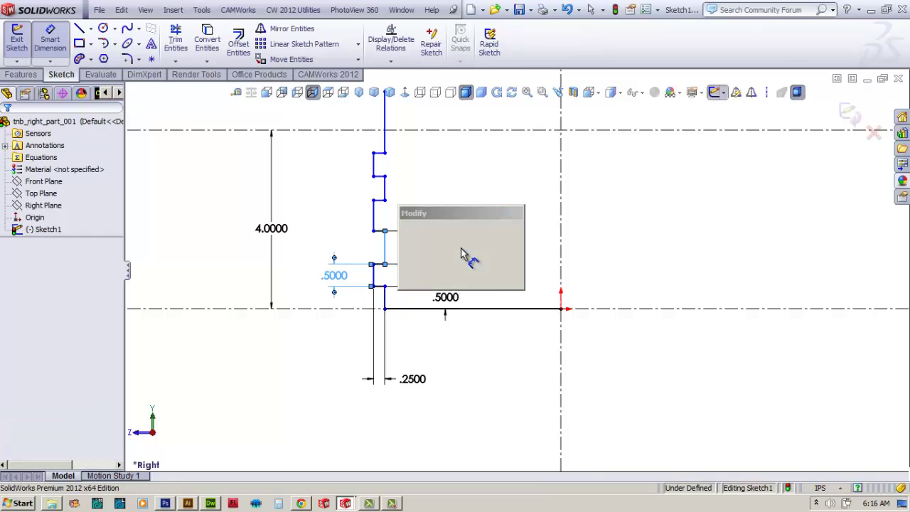
type(".5")
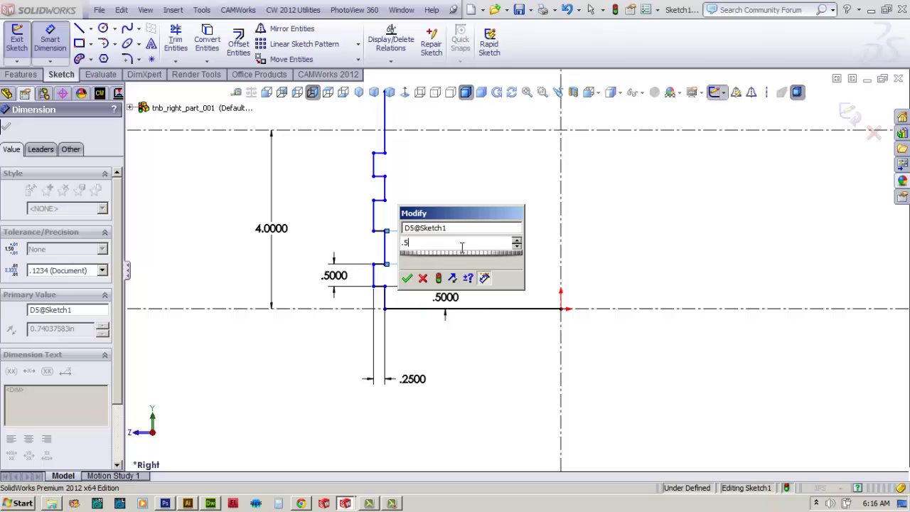
key("Return")
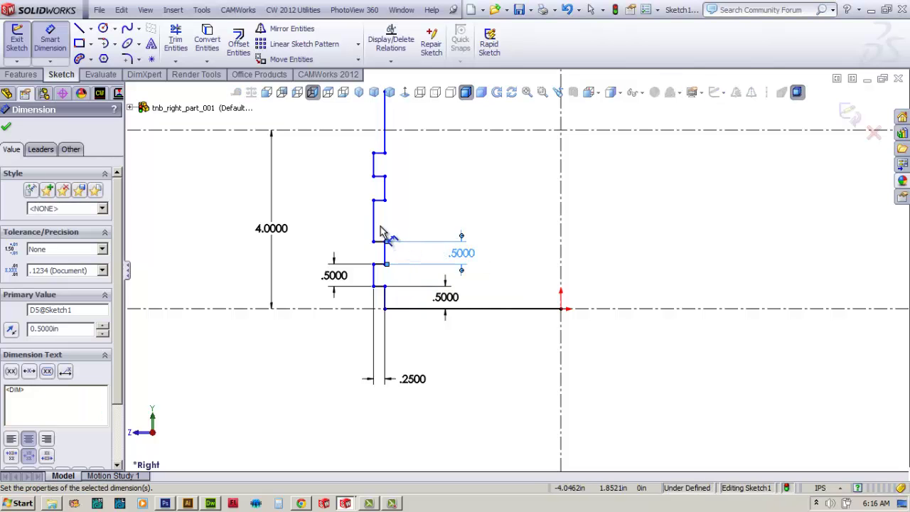
Dimension the remaining three vertical finger segments, up to the top one, to 0.5 in each.
left_click(373, 226)
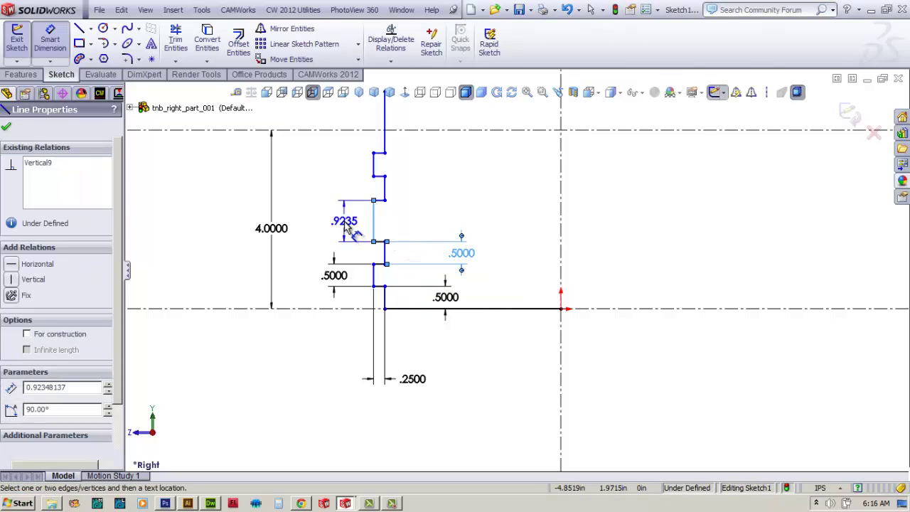
left_click(344, 226)
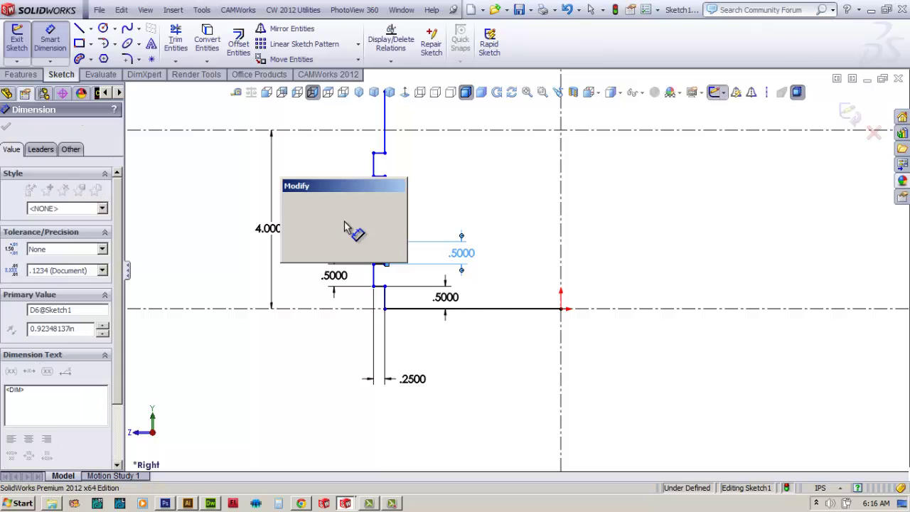
type(".5")
key("Return")
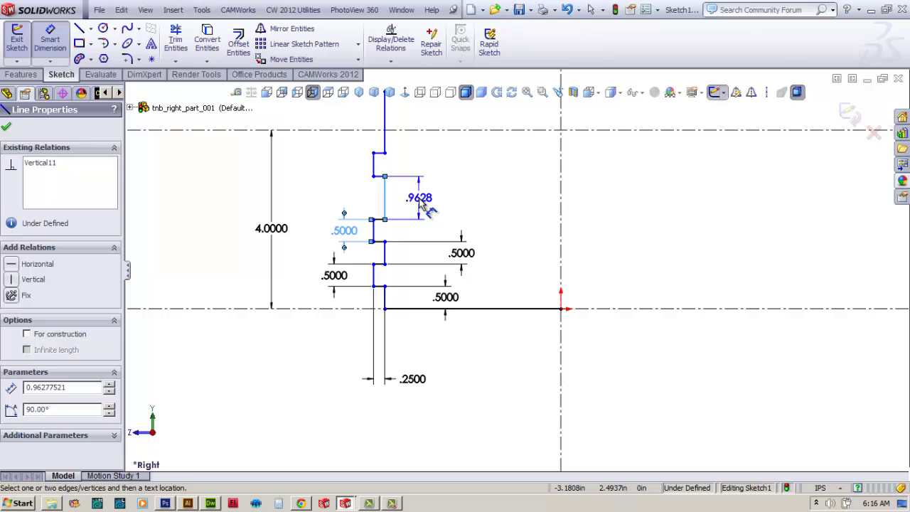
left_click(406, 205)
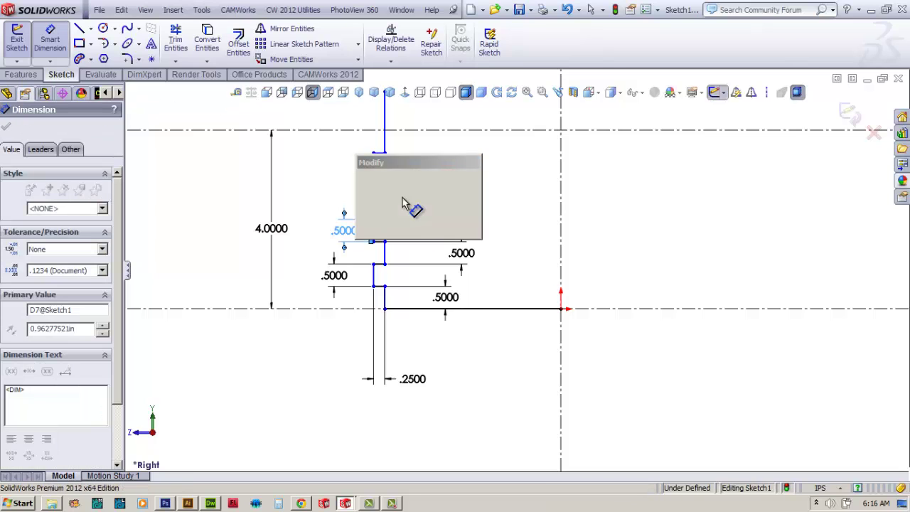
type(".5")
key("Return")
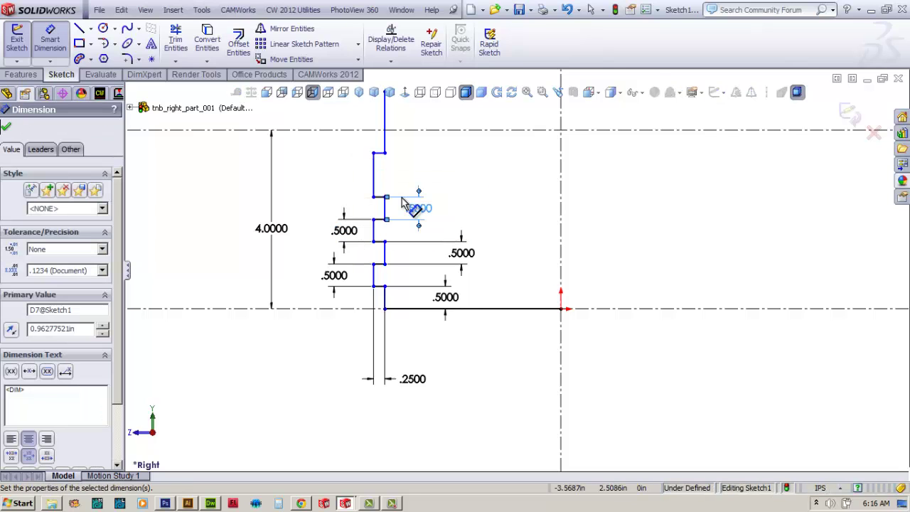
left_click(373, 174)
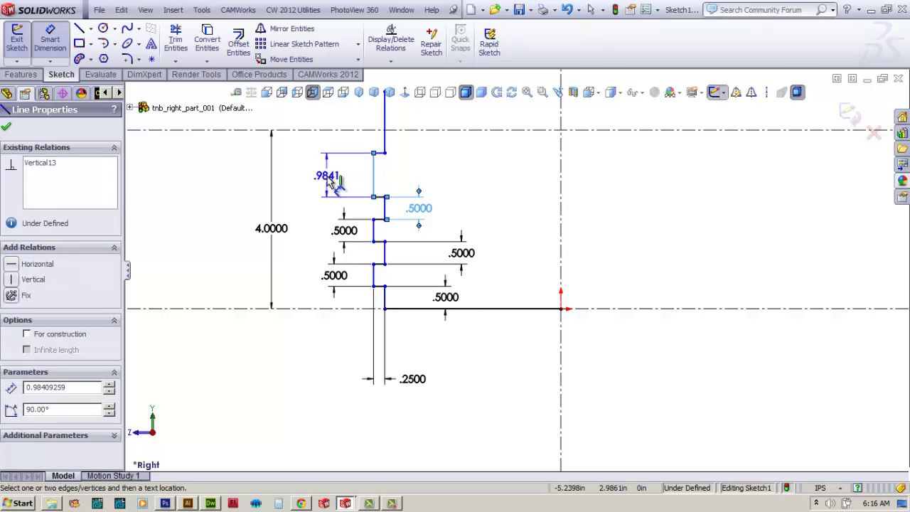
left_click(321, 179)
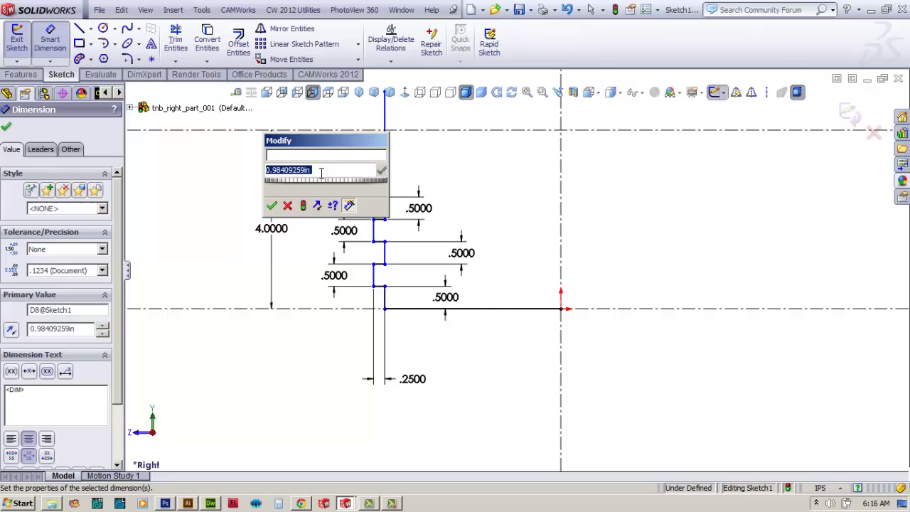
type(".5")
key("Return")
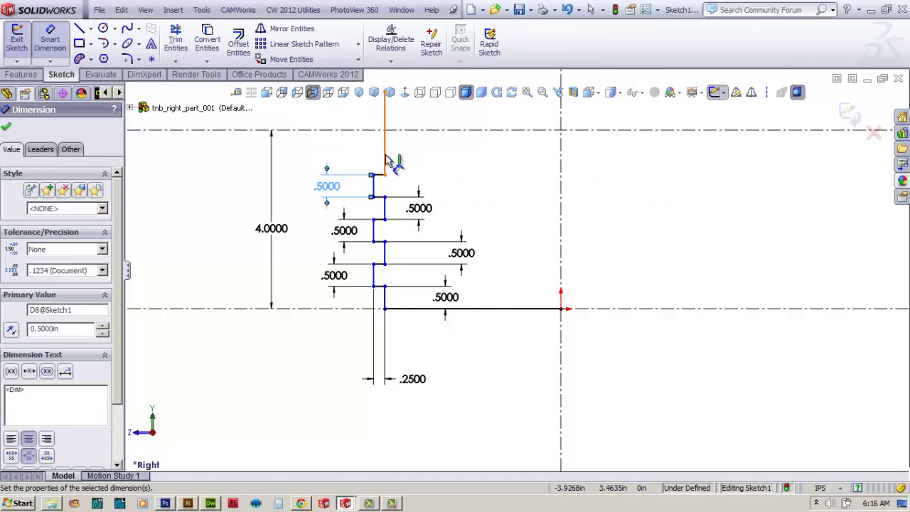
left_click(10, 128)
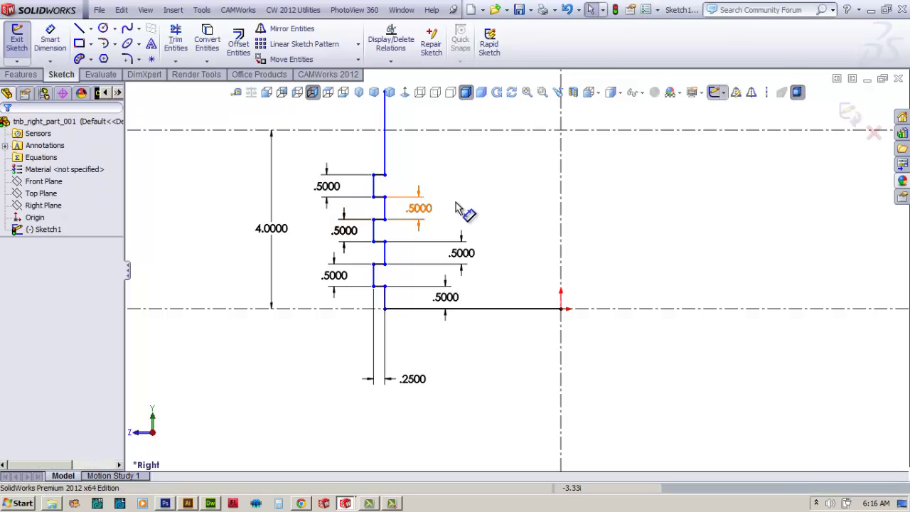
Draw a line from the top finger corner to the 4-in centerline and across to the vertical centerline.
left_click(381, 179)
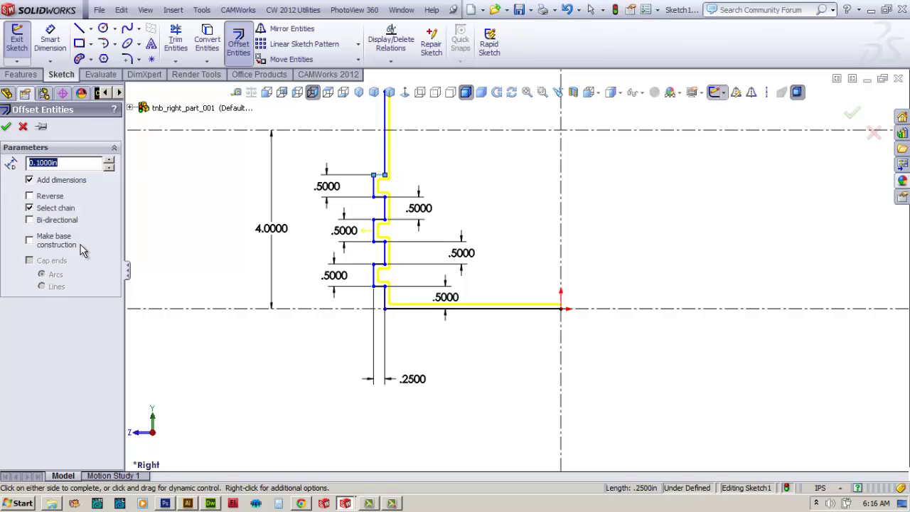
left_click(23, 126)
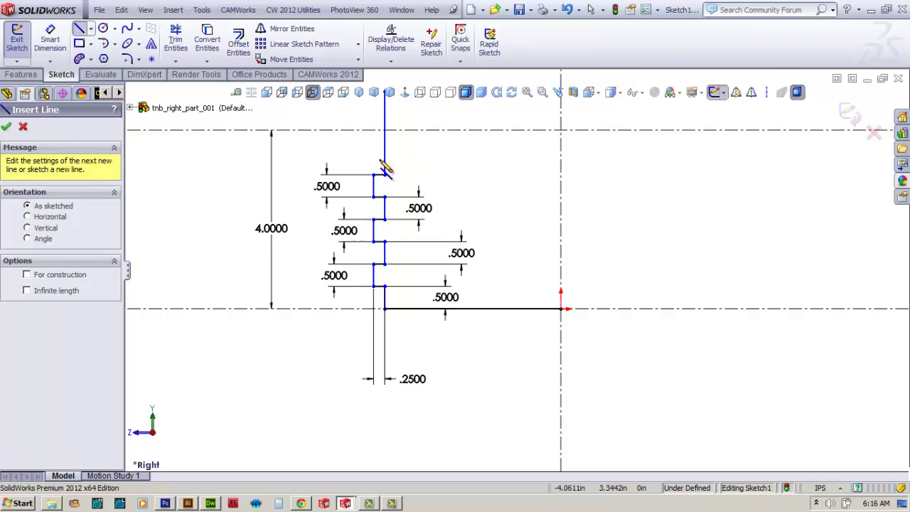
left_click(384, 132)
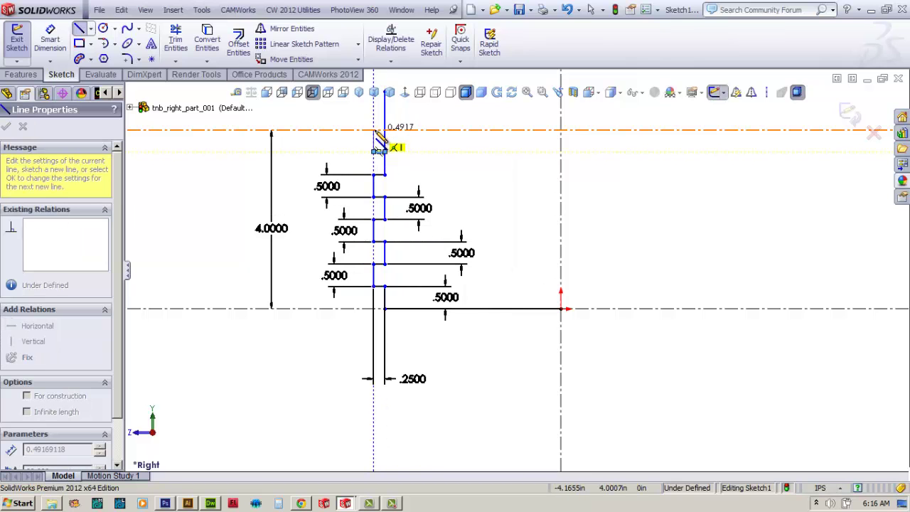
left_click(374, 130)
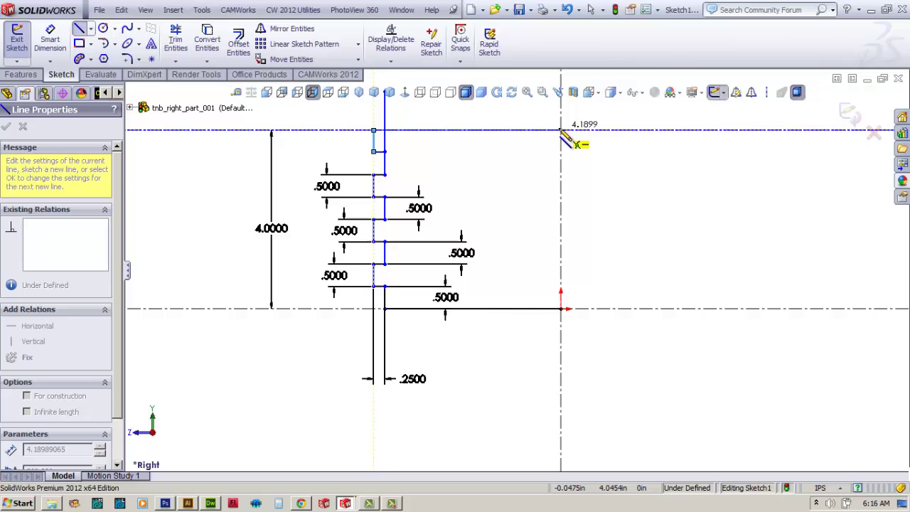
left_click(560, 130)
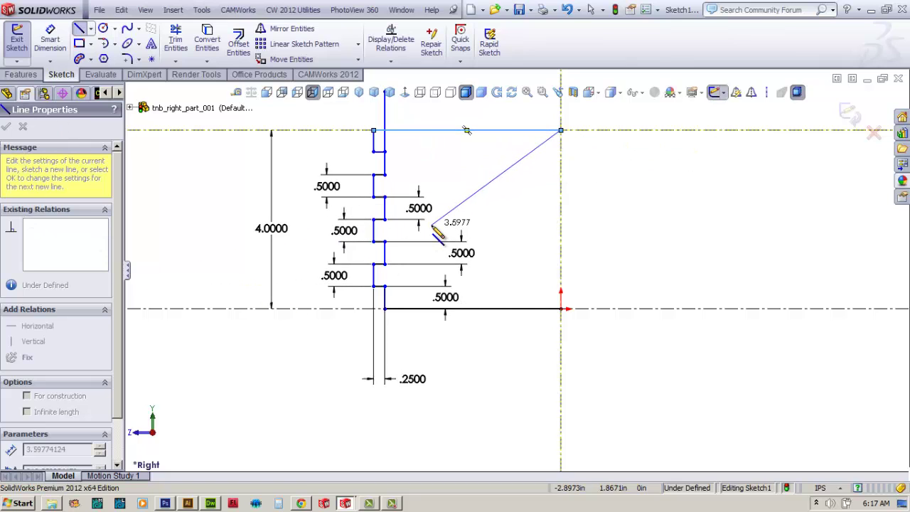
key("Escape")
key("Escape")
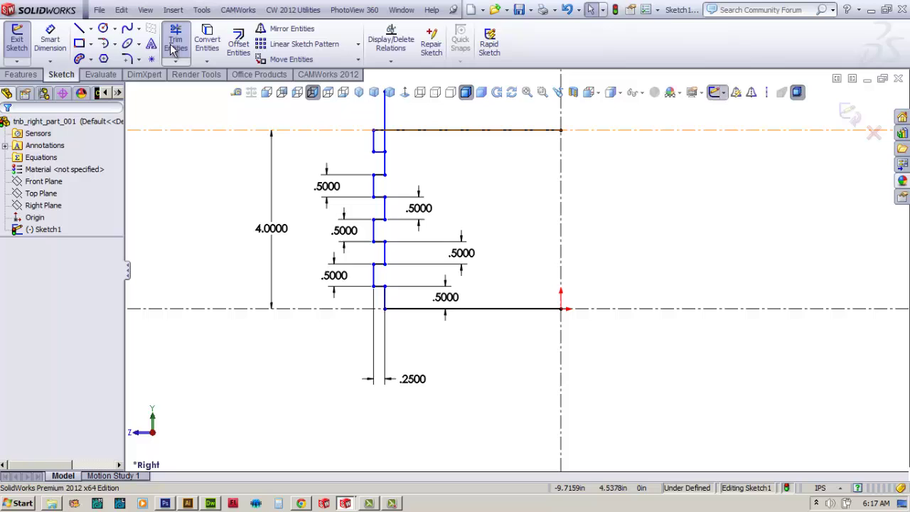
Power-trim away the leftover short vertical stub.
left_click(176, 39)
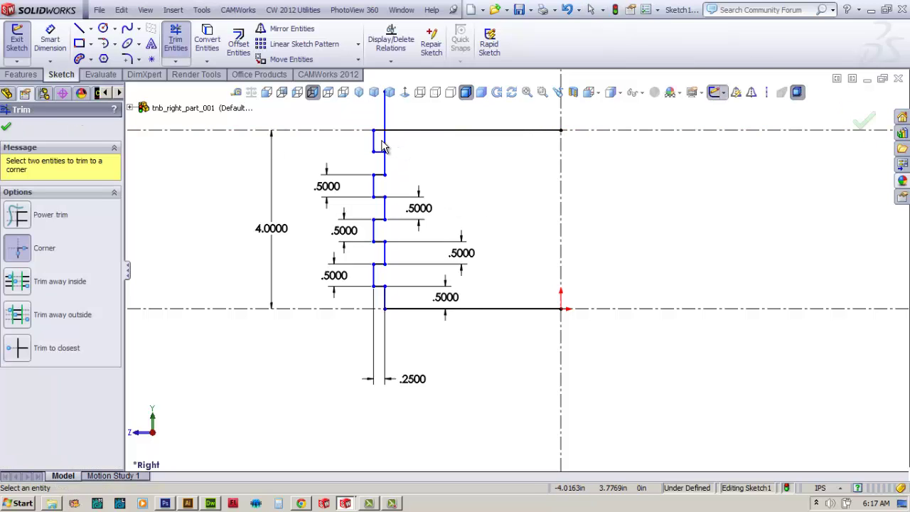
left_click(17, 215)
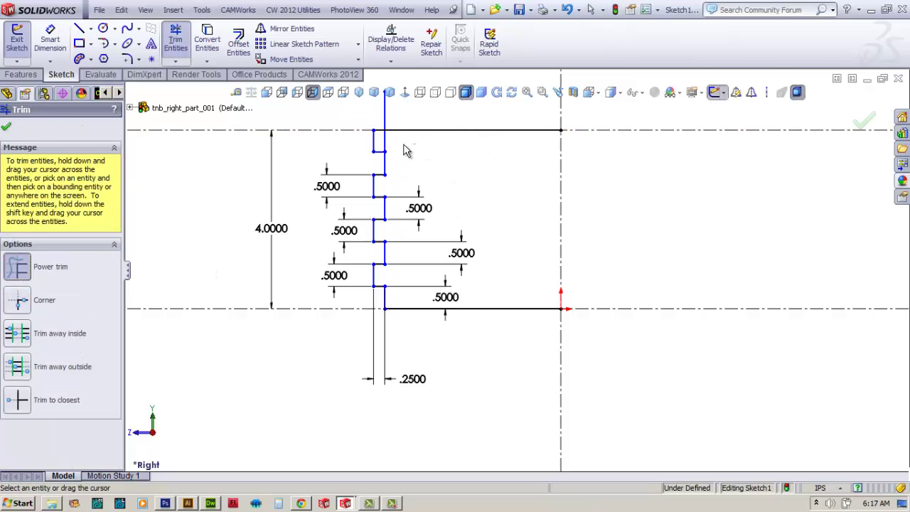
mouse_move(403, 149)
left_mouse_down()
mouse_move(384, 146)
mouse_move(428, 125)
left_mouse_up()
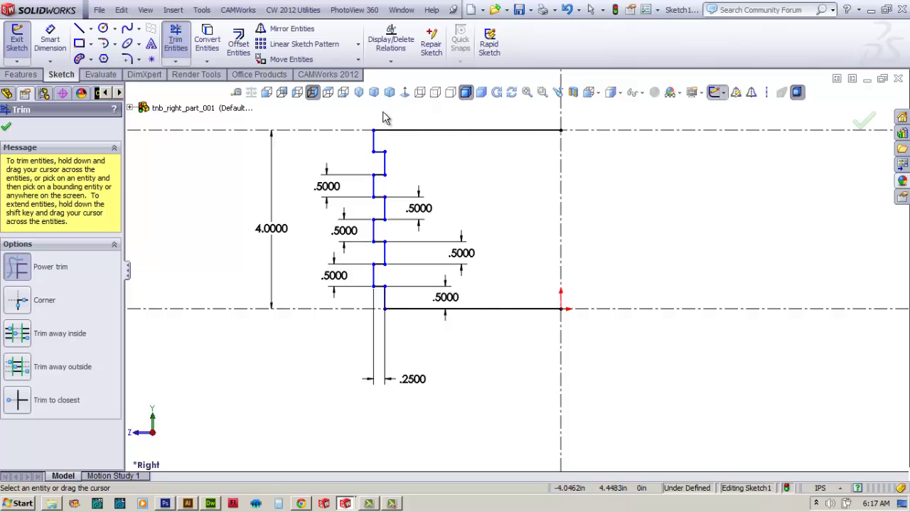
Dimension the top finger segment to 0.5 in and exit Sketch1.
left_click(49, 39)
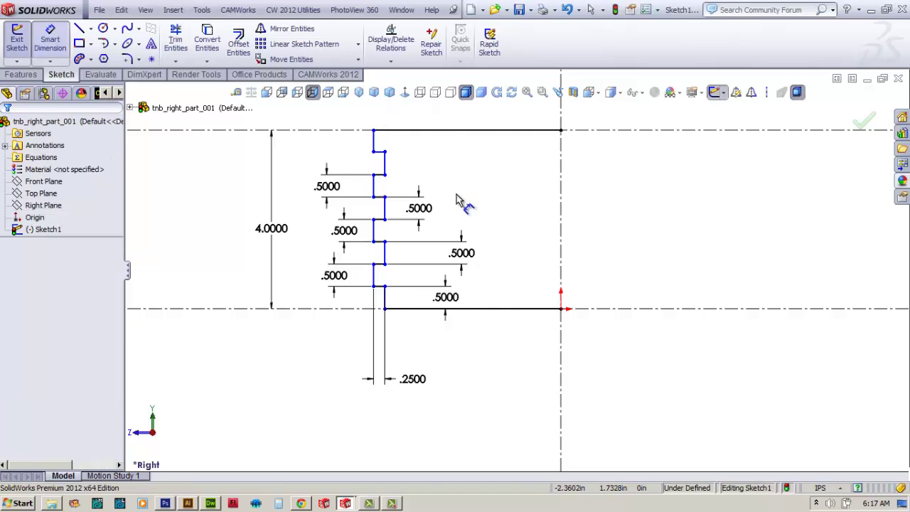
left_click(386, 168)
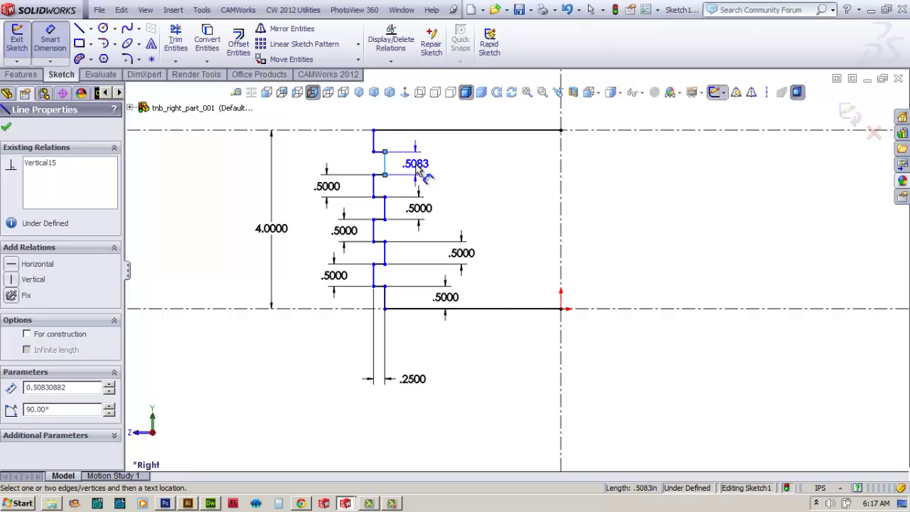
left_click(405, 172)
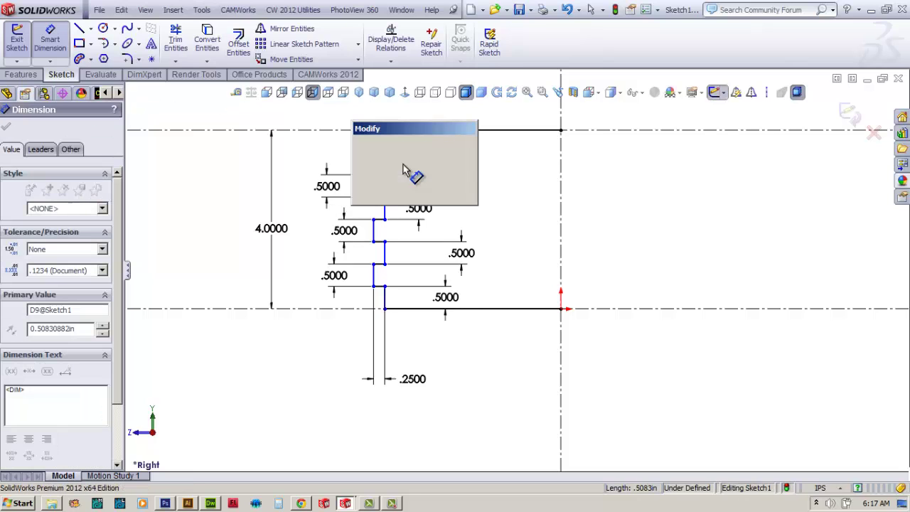
type(".5")
left_click(360, 193)
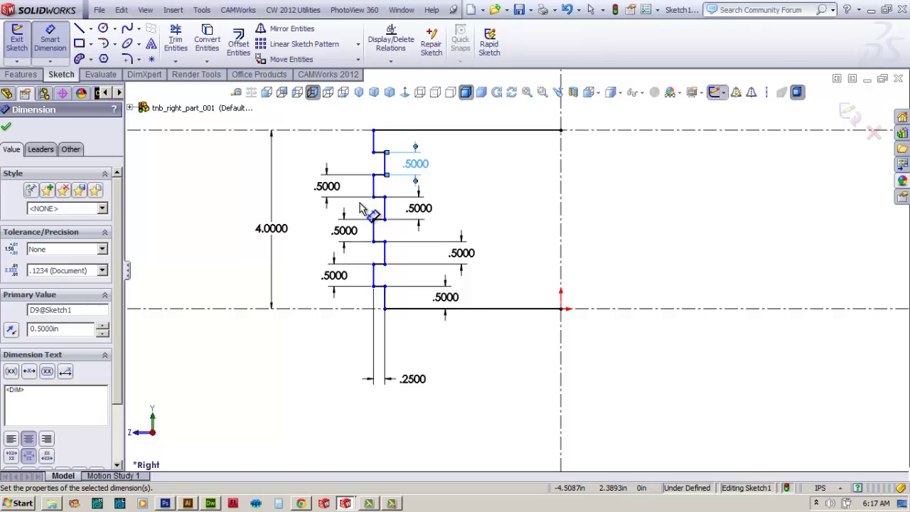
left_click(7, 129)
key("ctrl+b")
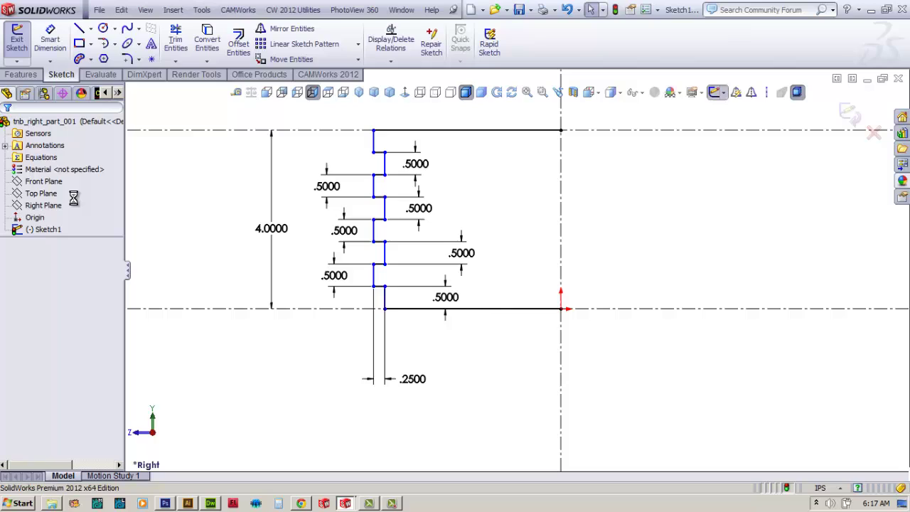
left_click(61, 229)
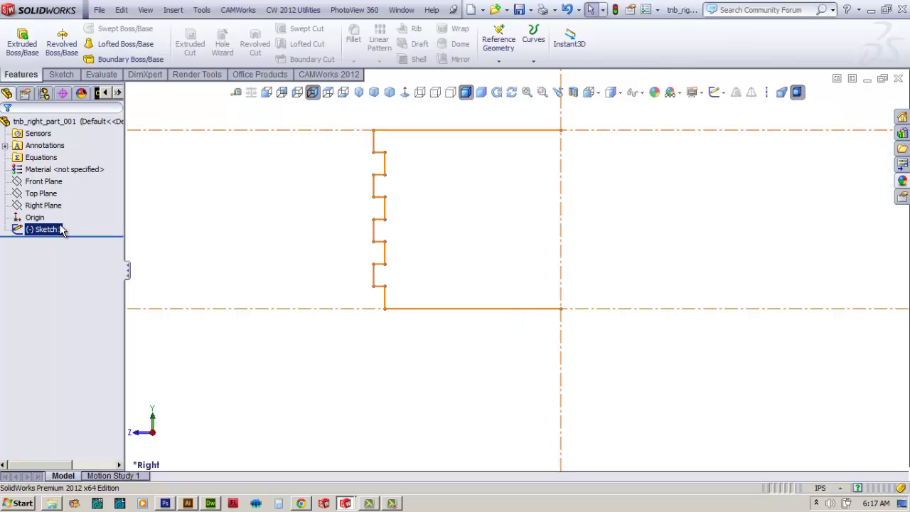
Reopen Sketch1 for editing from the feature tree.
left_click(49, 320)
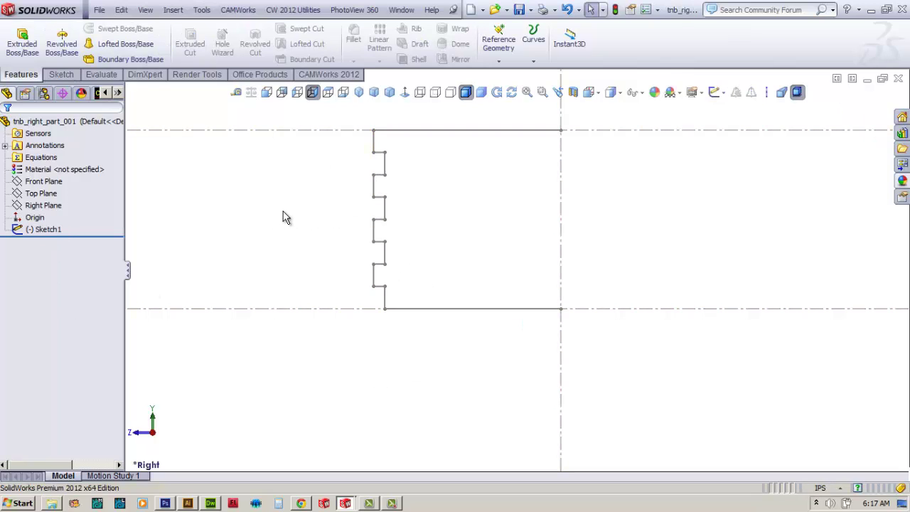
left_click(35, 229)
right_click(35, 229)
left_click(51, 190)
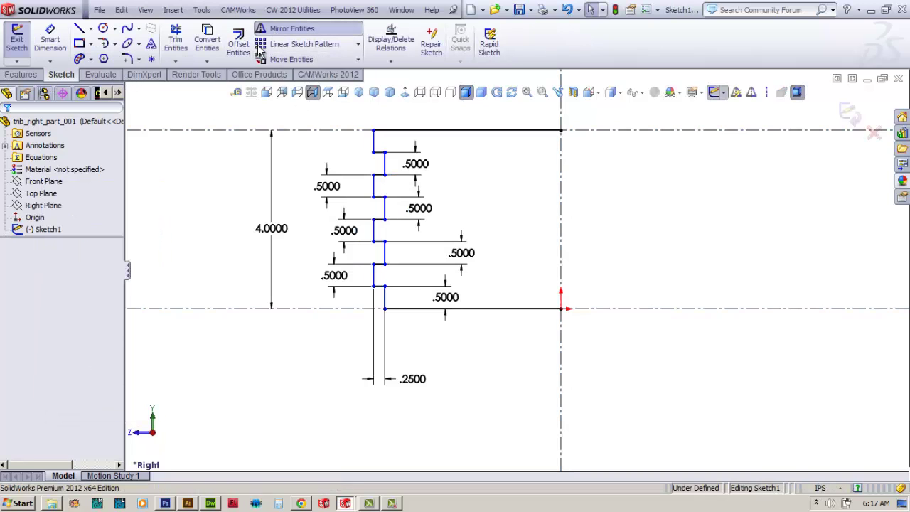
Begin mirroring the whole profile about the vertical centerline, then abandon the mirror.
left_click(265, 29)
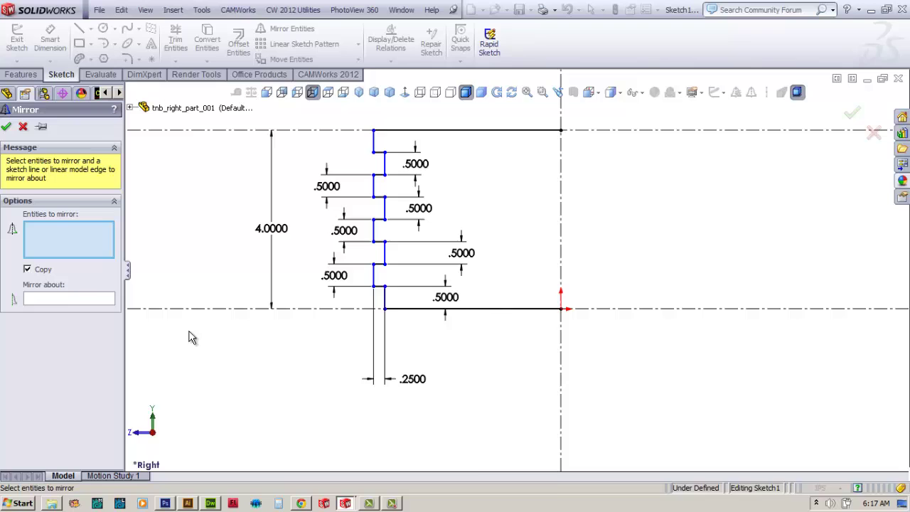
mouse_move(330, 111)
left_mouse_down()
mouse_move(640, 402)
mouse_move(625, 388)
left_mouse_up()
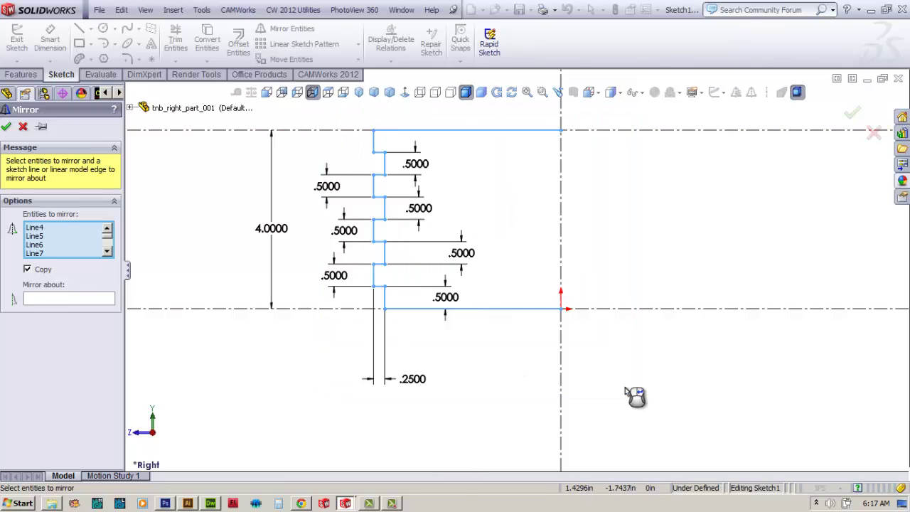
left_click(73, 299)
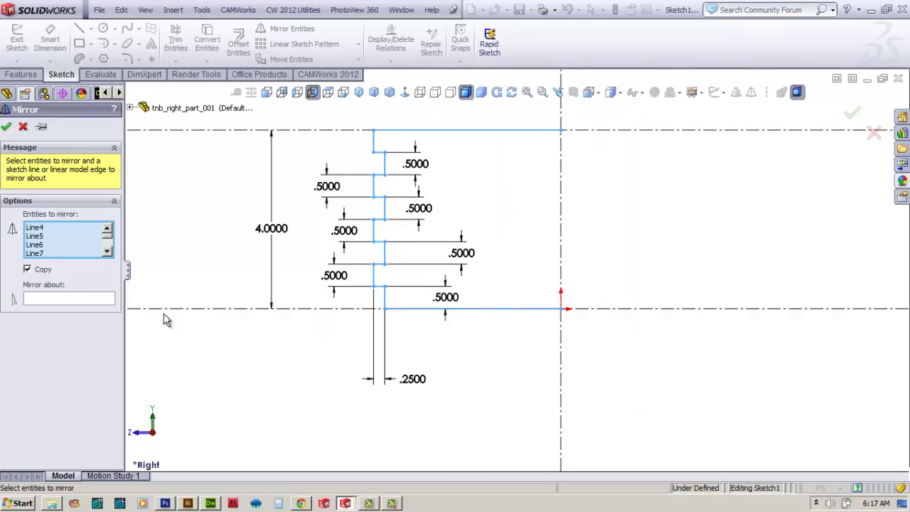
left_click(561, 223)
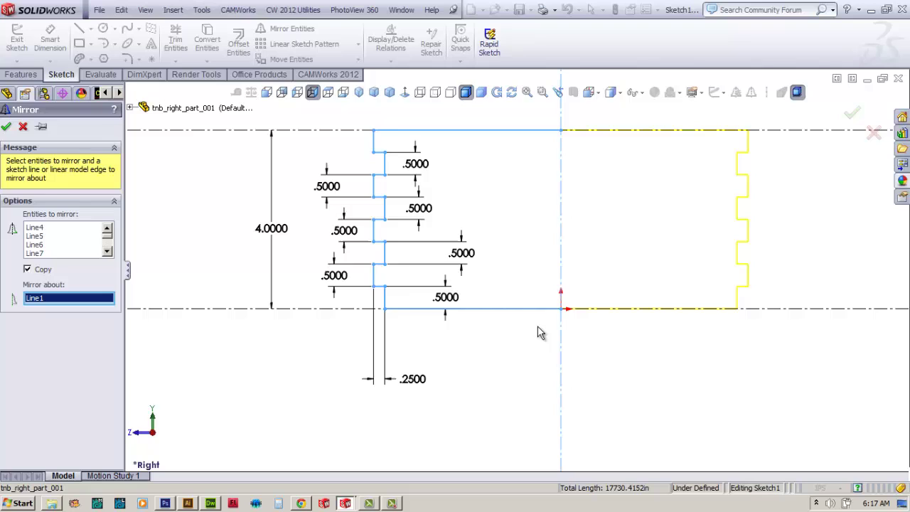
key("Escape")
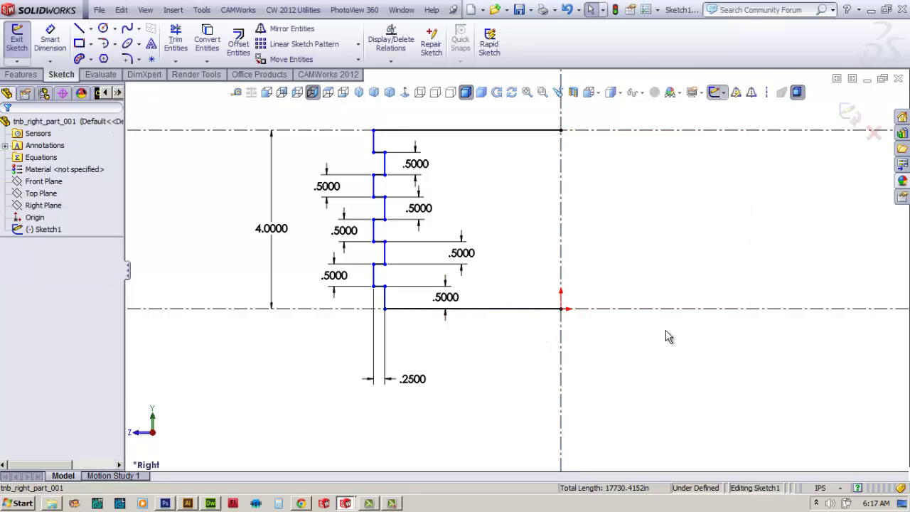
Dimension the joint line 3.3750 in (entered as 6.75/2) from the vertical centreline.
left_click(48, 43)
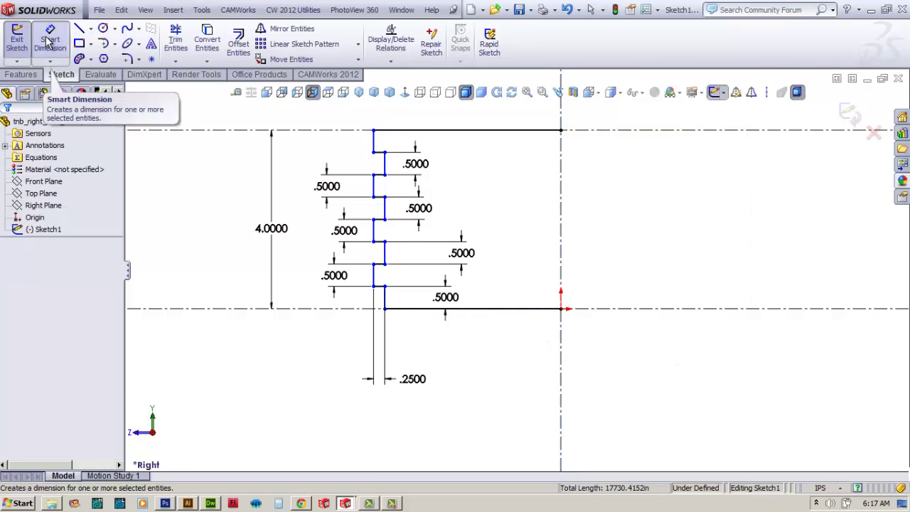
left_click(375, 277)
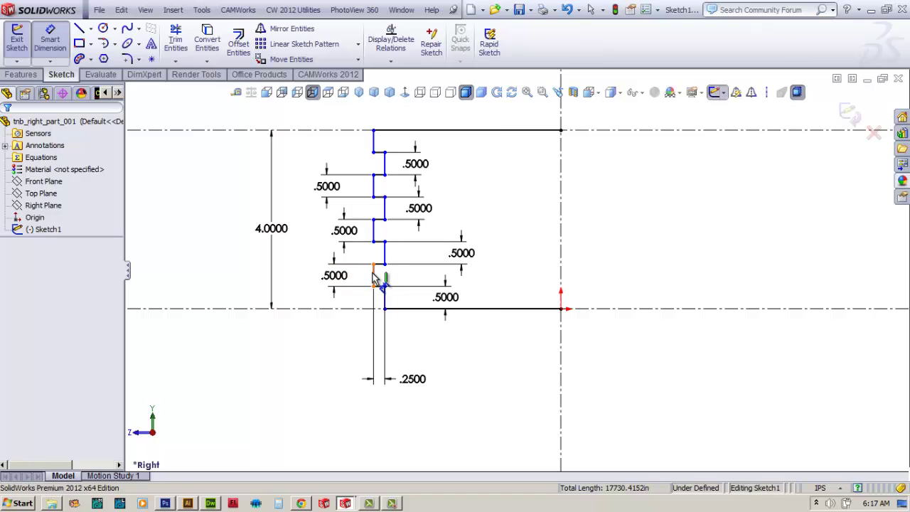
left_click(560, 277)
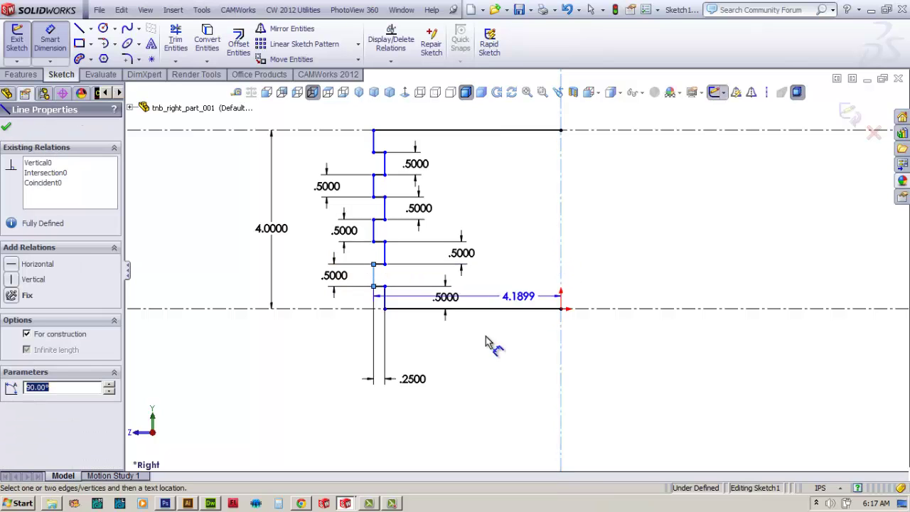
left_click(462, 442)
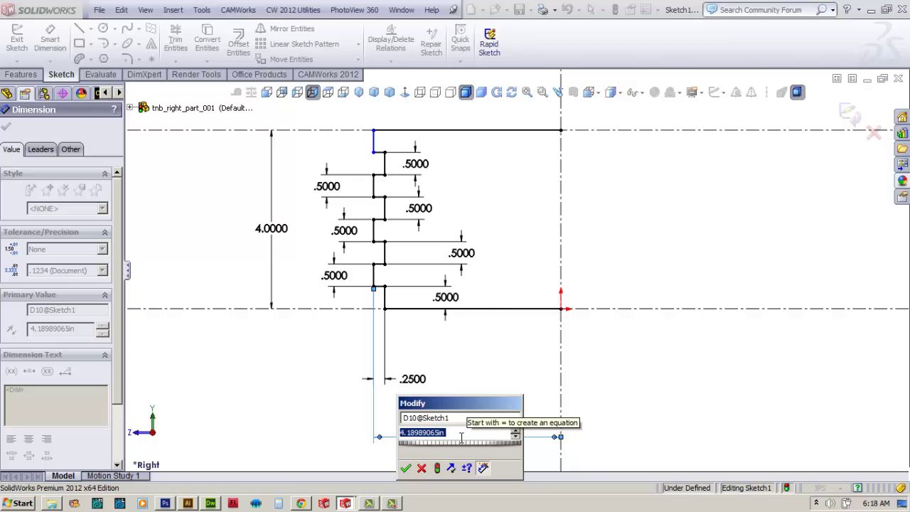
type("6.75")
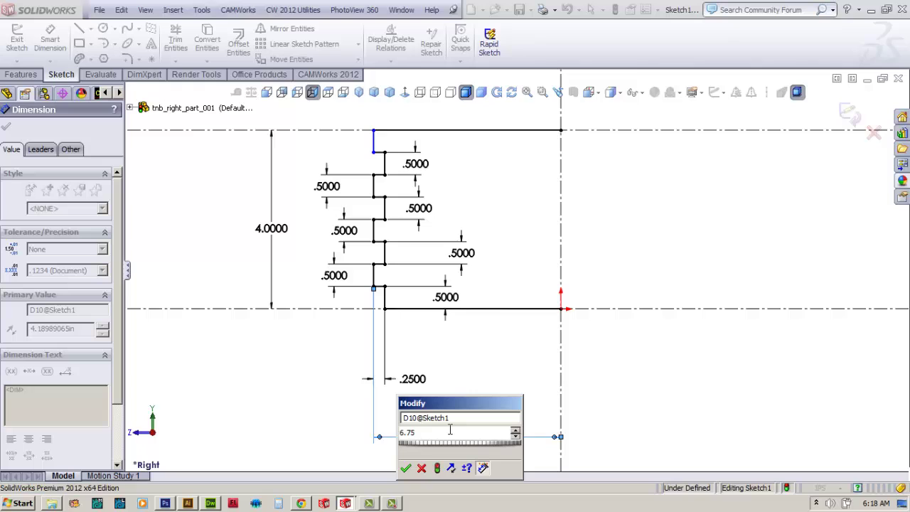
type("/2")
key("Return")
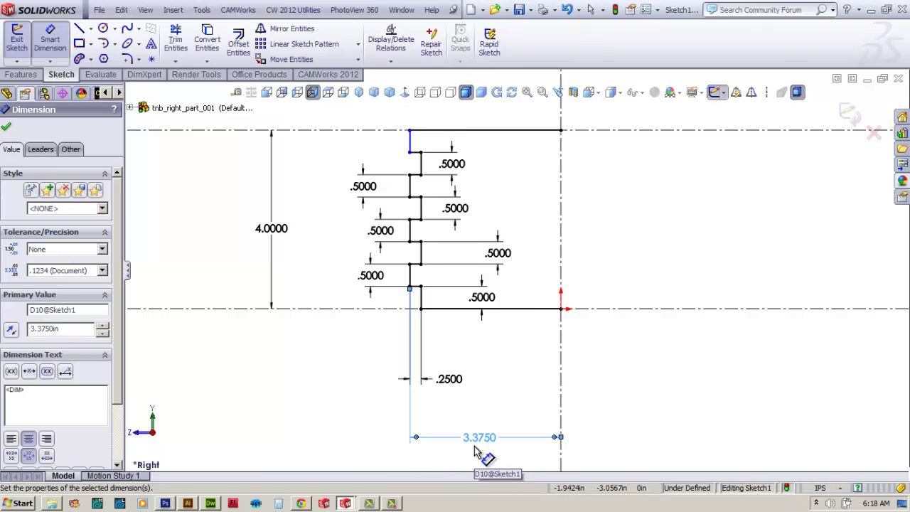
left_click(7, 128)
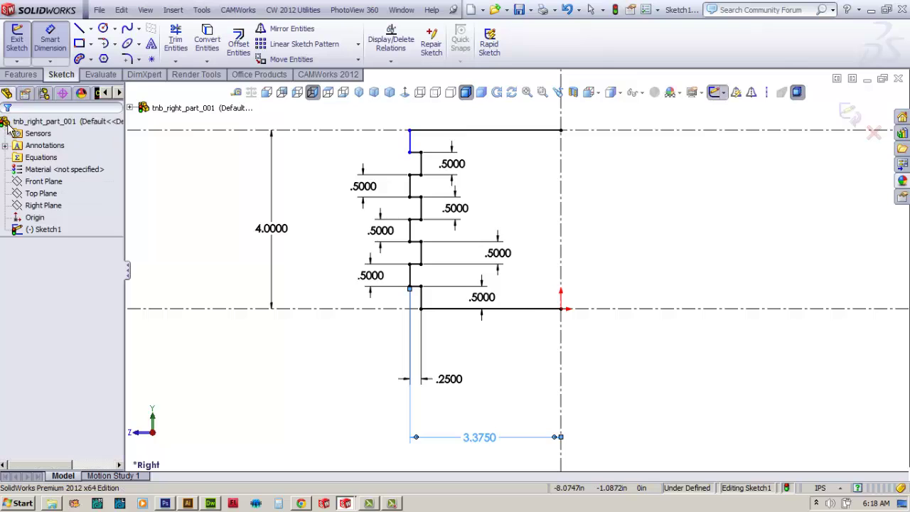
Mirror the stepped finger profile about the vertical centreline Line1.
left_click(242, 37)
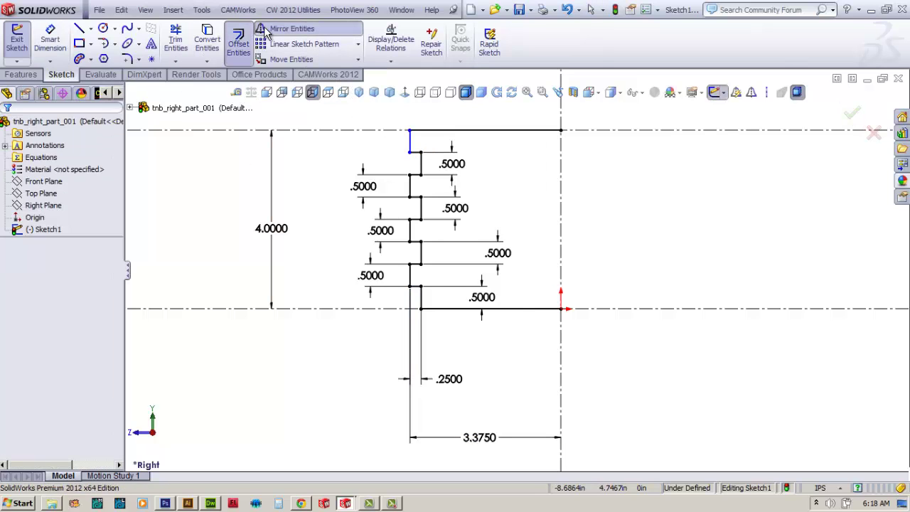
left_click(269, 30)
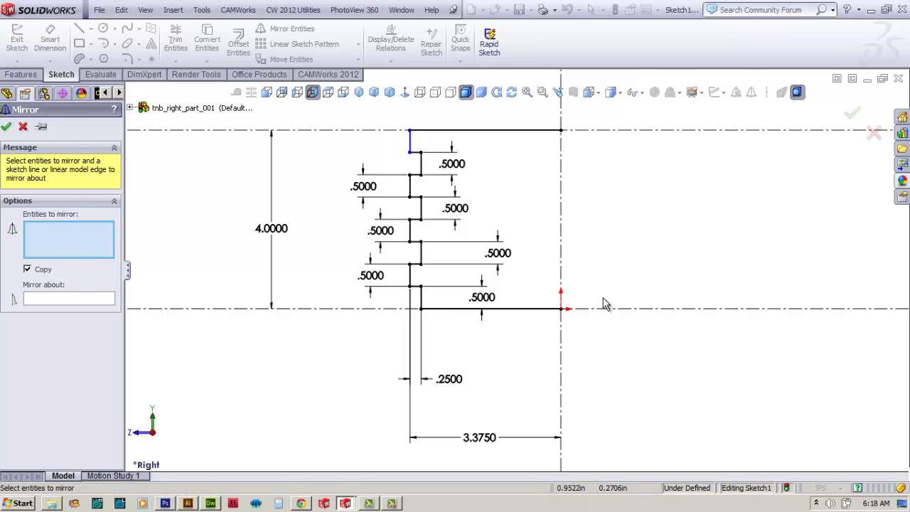
left_click_drag(602, 304, 371, 124)
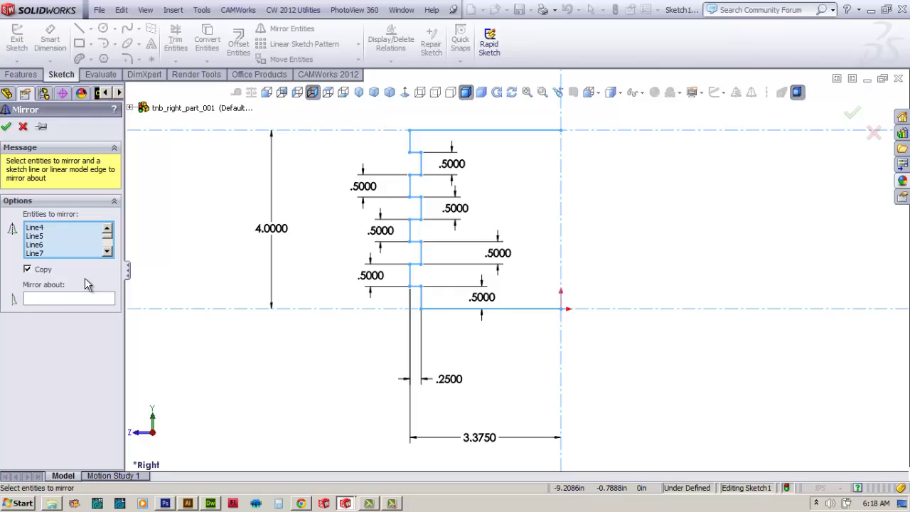
left_click(82, 305)
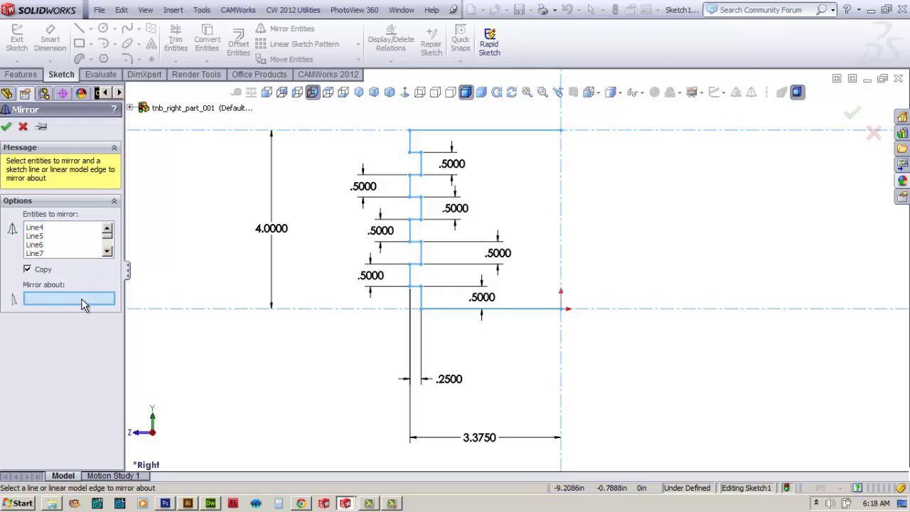
left_click(561, 236)
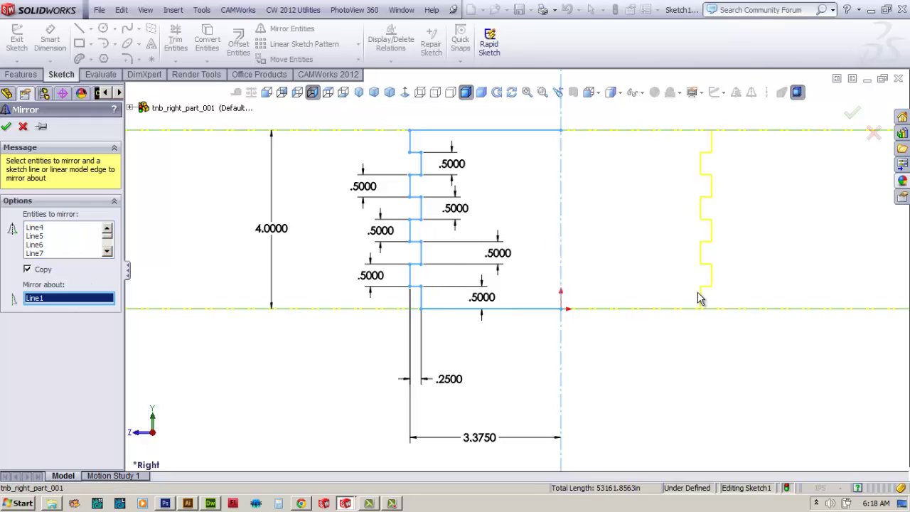
right_click(61, 247)
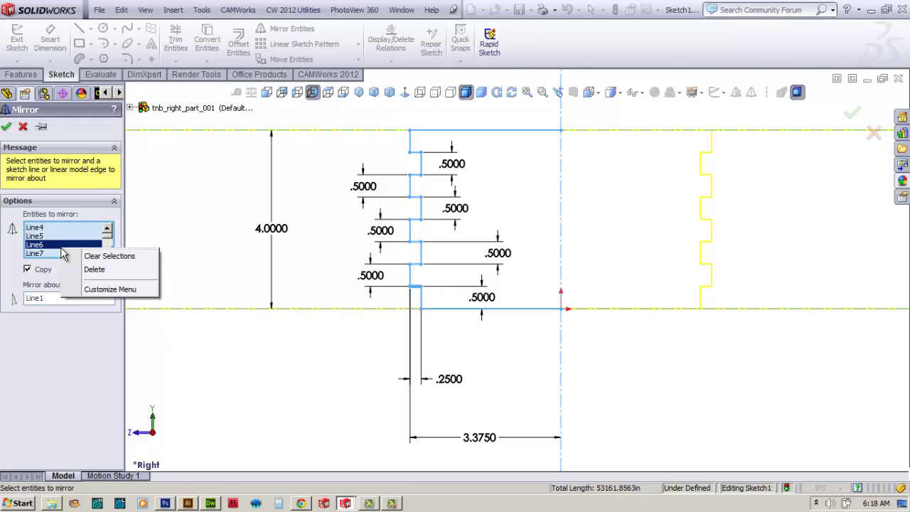
left_click(105, 256)
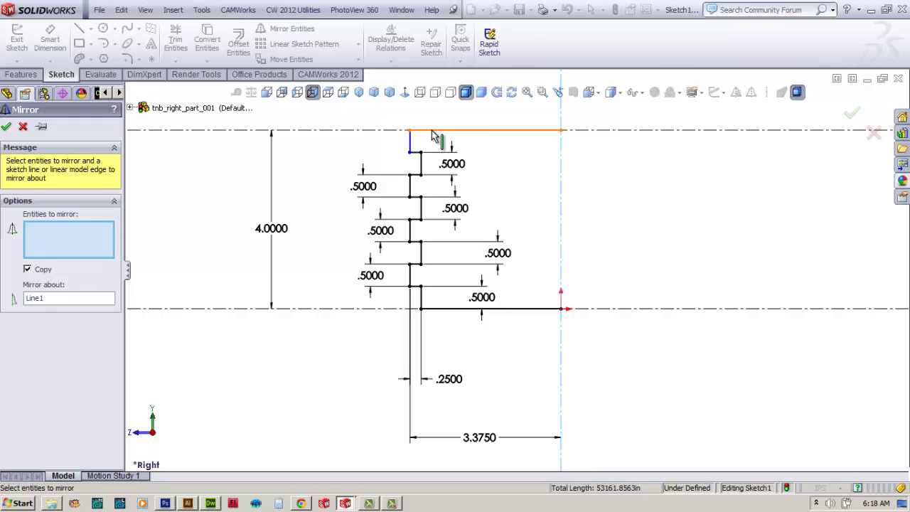
left_click_drag(376, 122, 582, 329)
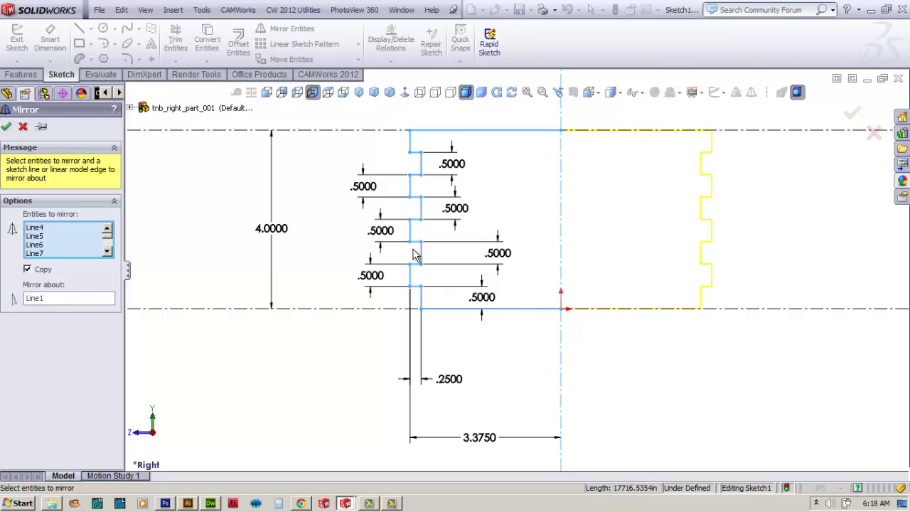
left_click(7, 127)
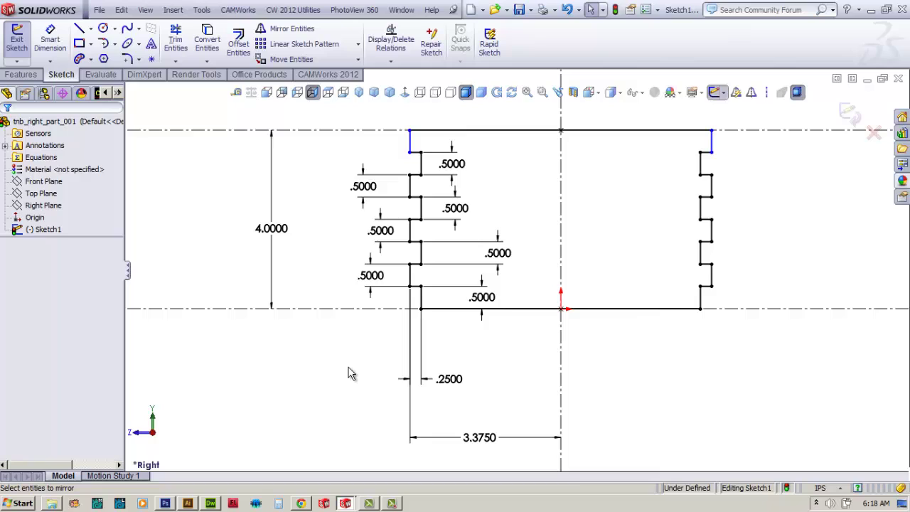
Exit the sketch and extrude Sketch1 as a boss to 0.25 in depth.
left_click(20, 75)
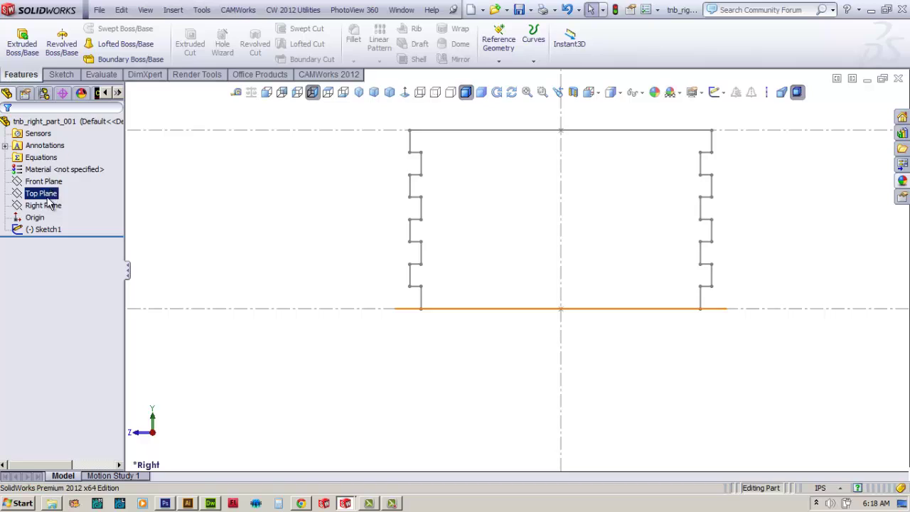
left_click(47, 229)
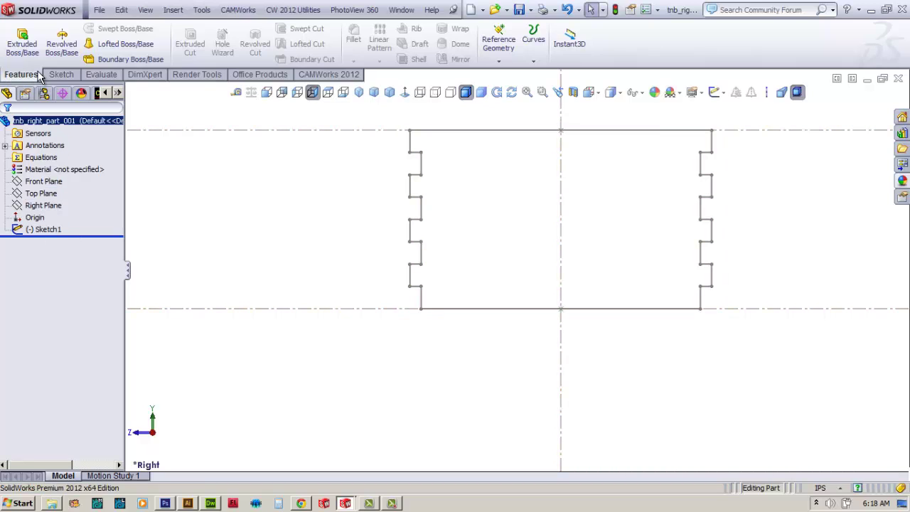
left_click(21, 40)
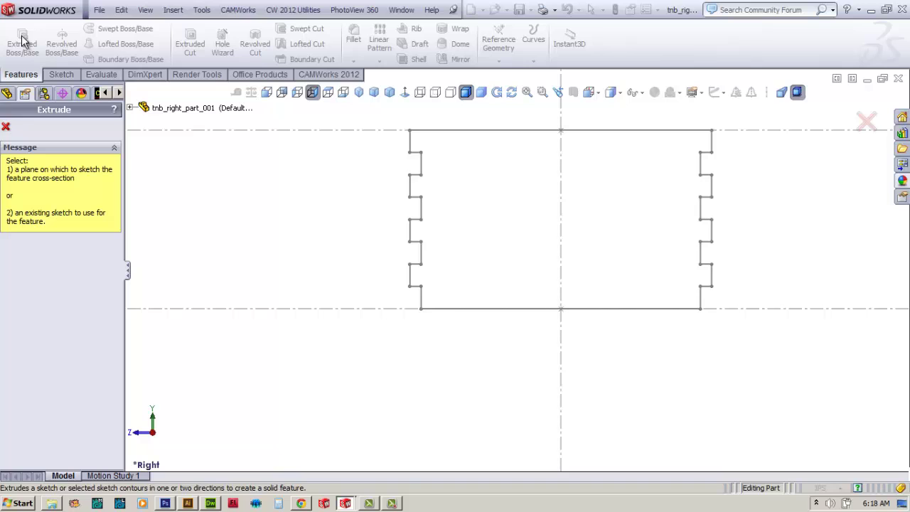
left_click(439, 129)
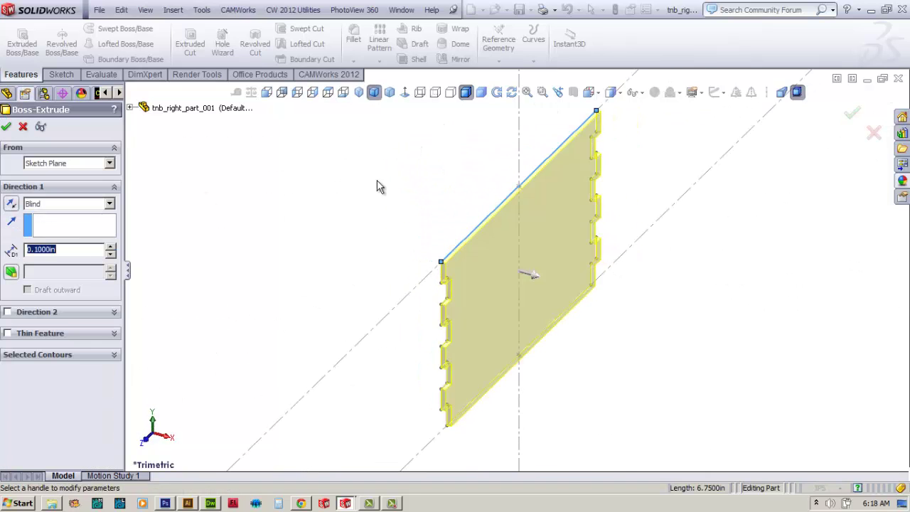
type(".2")
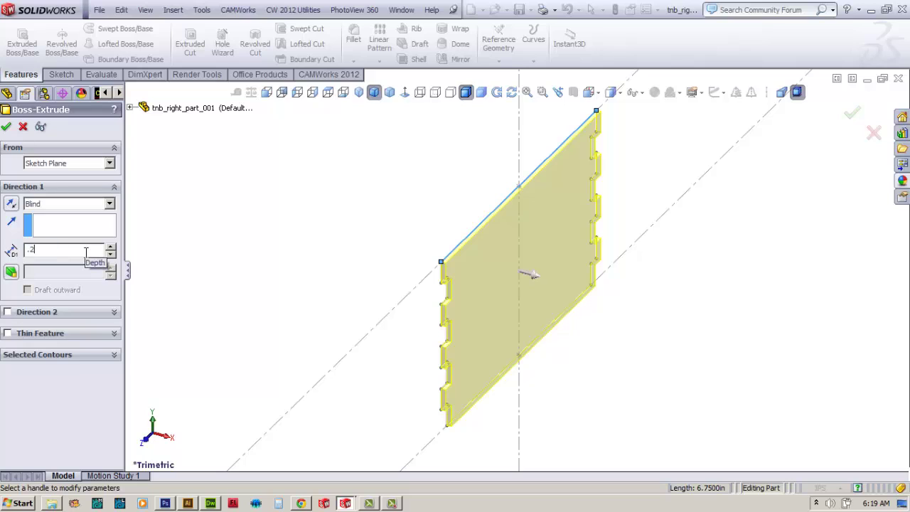
type("5")
key("Return")
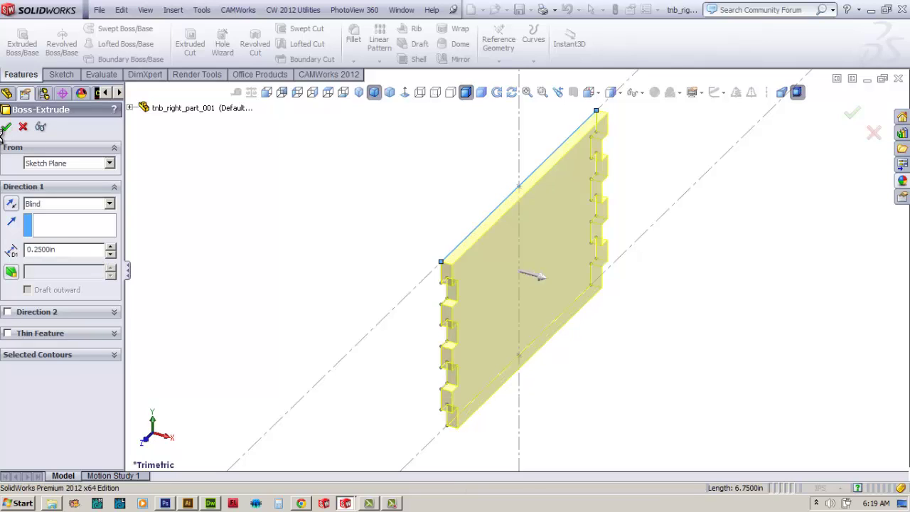
left_click(6, 128)
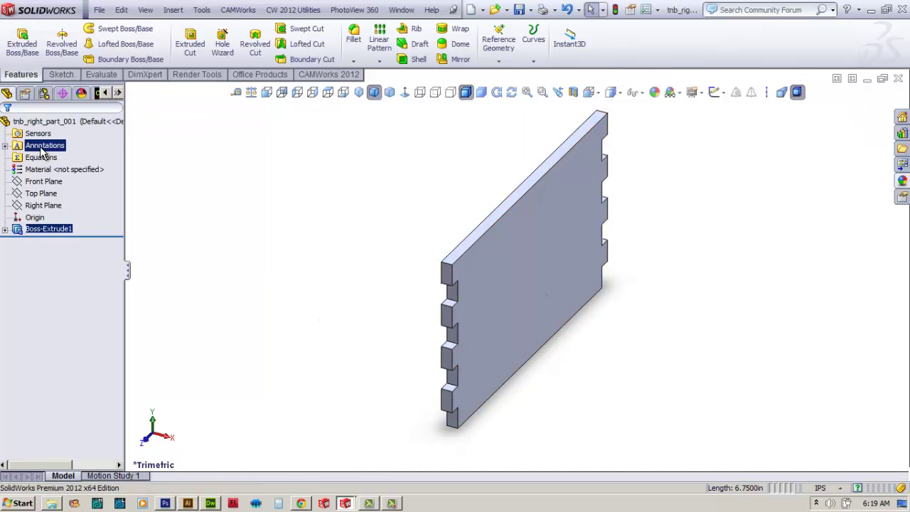
Assign Oak from the Woods category as the part's material.
right_click(40, 170)
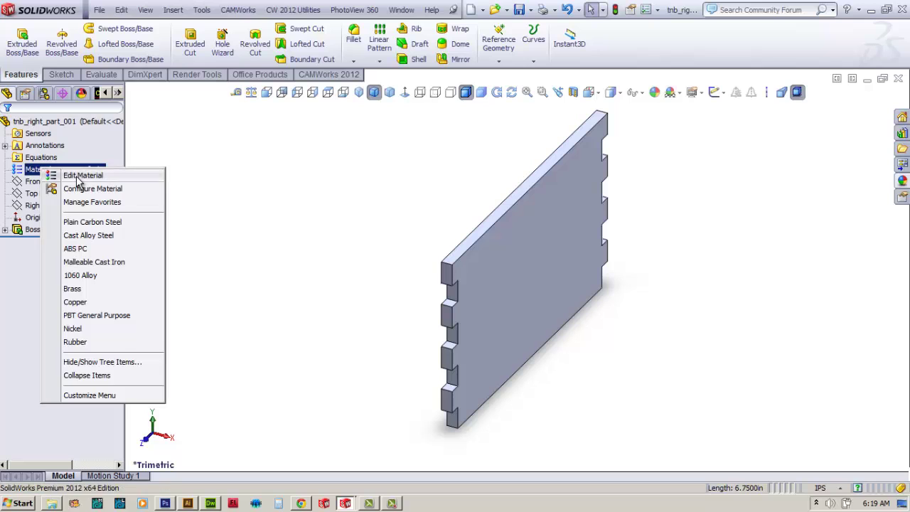
left_click(79, 176)
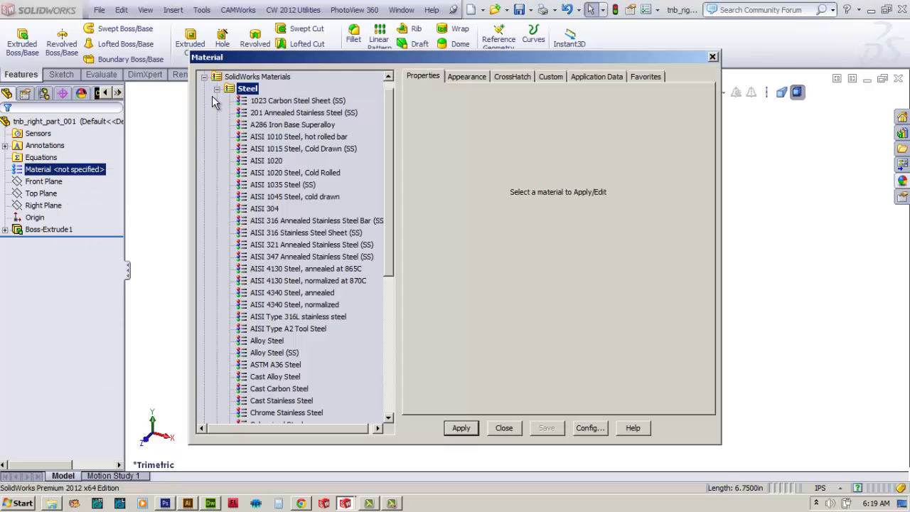
left_click(216, 89)
left_click(216, 269)
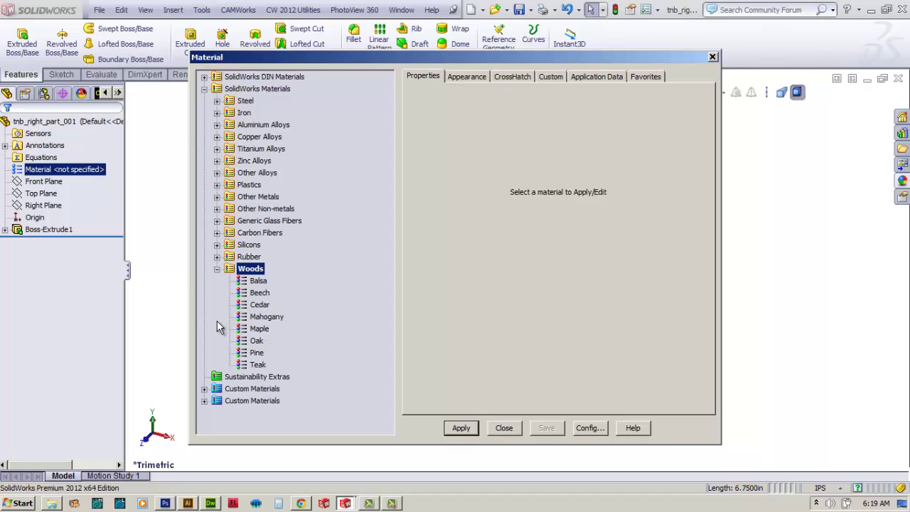
left_click(256, 341)
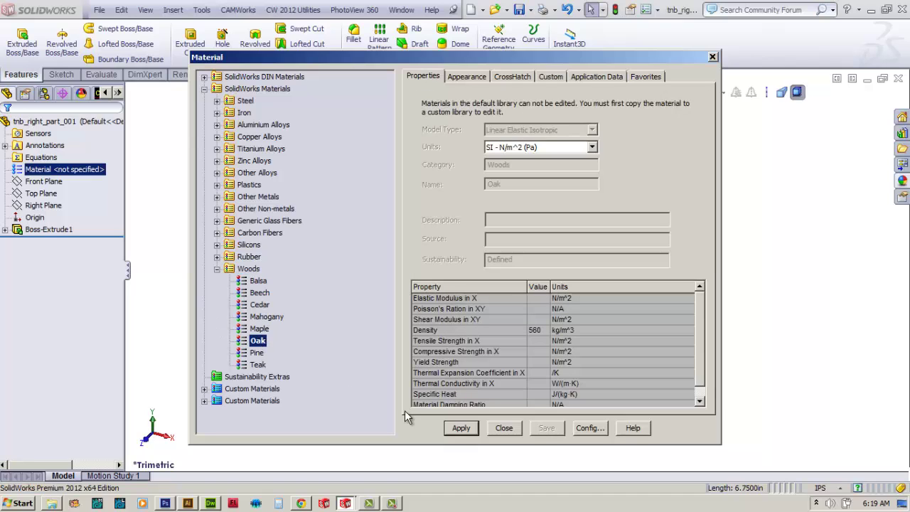
left_click(495, 426)
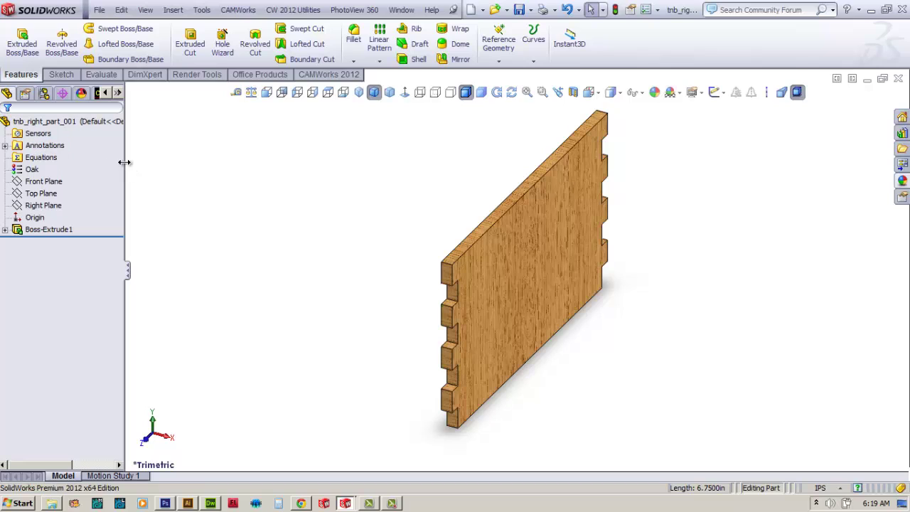
Set the polished oak appearance's mapping rotation to 90 degrees.
left_click_drag(127, 162, 203, 163)
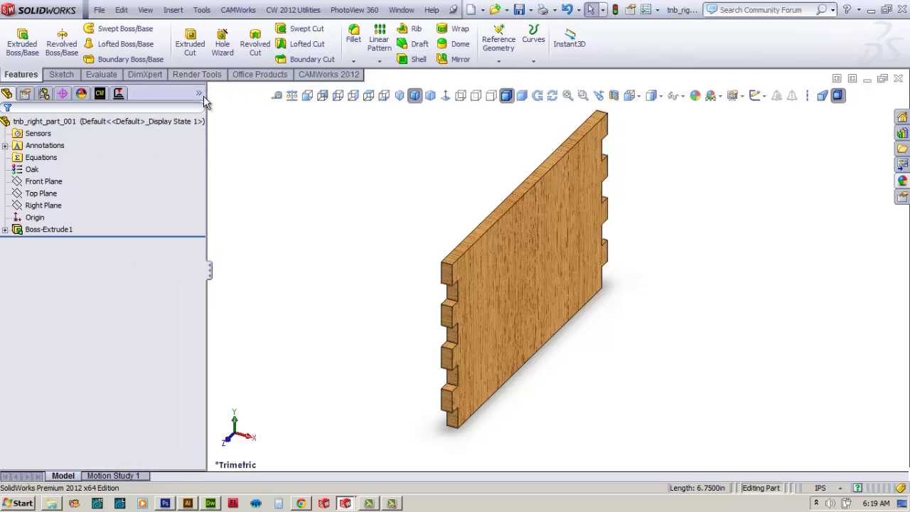
left_click(199, 94)
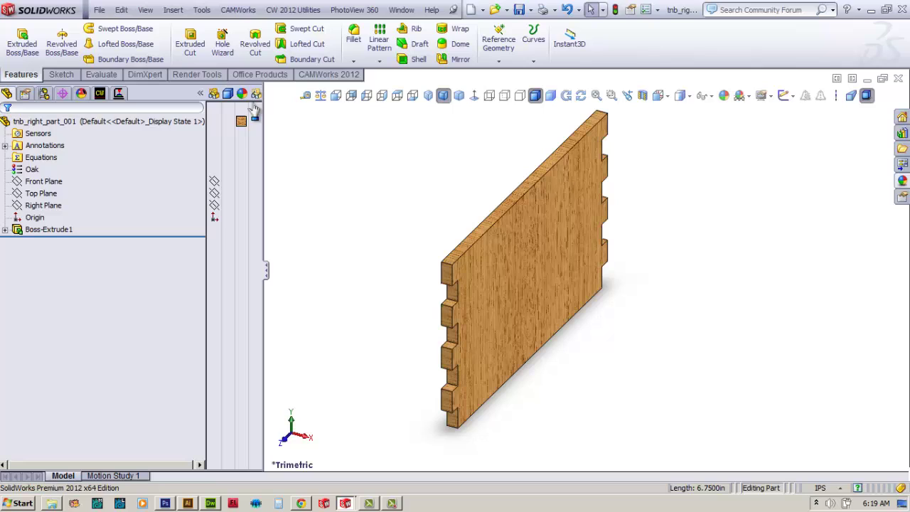
left_click(242, 126)
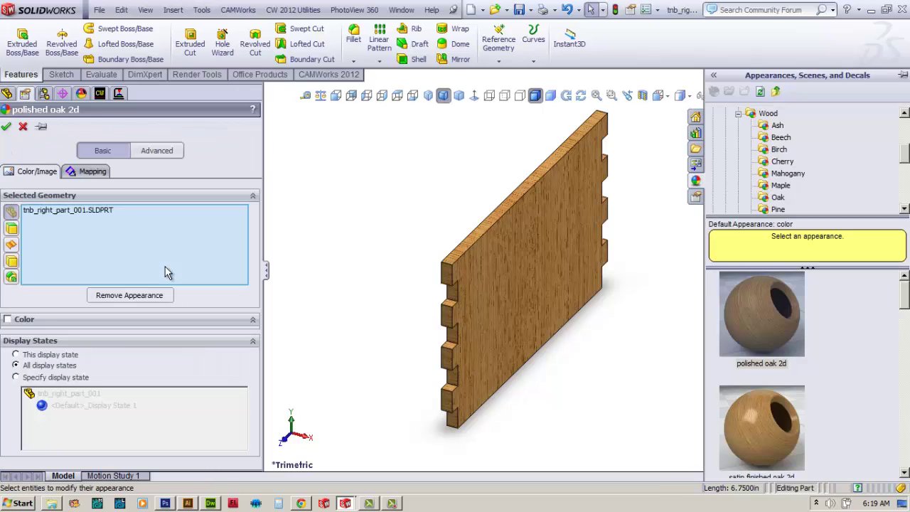
left_click(89, 171)
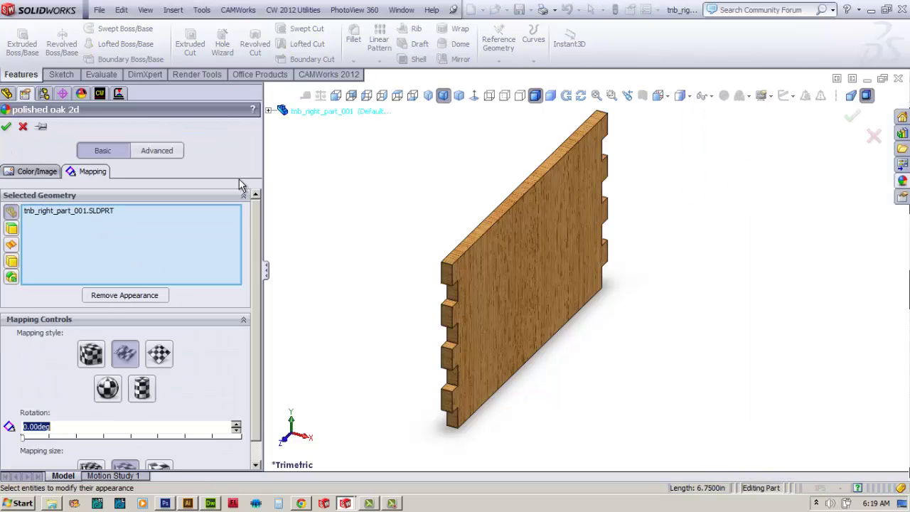
left_click_drag(254, 239, 255, 343)
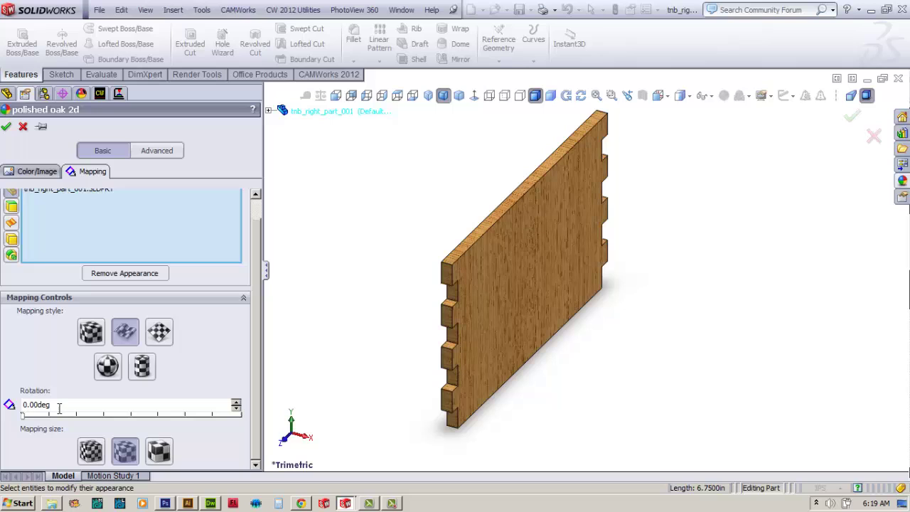
type("90")
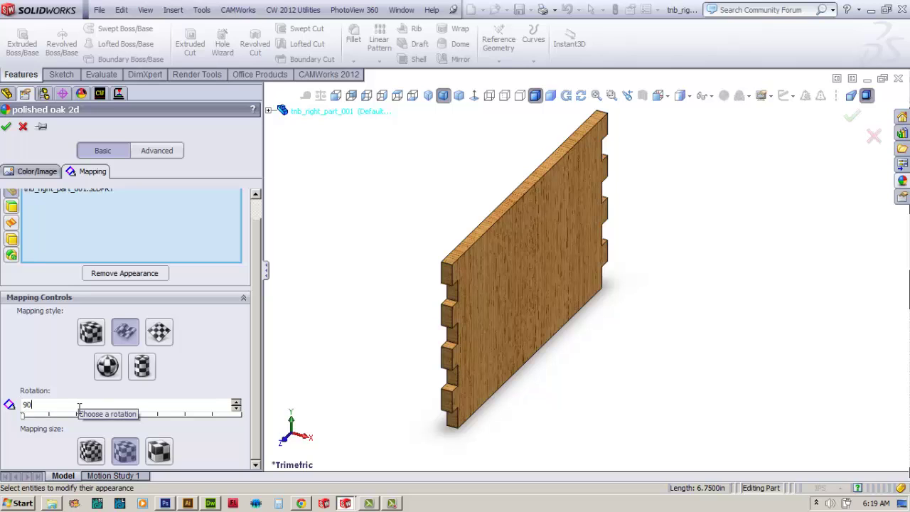
left_click(6, 126)
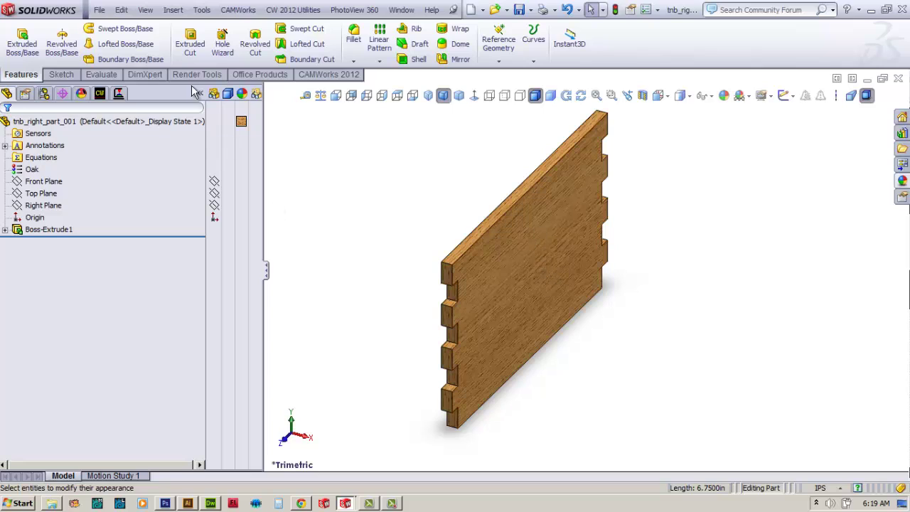
left_click(202, 94)
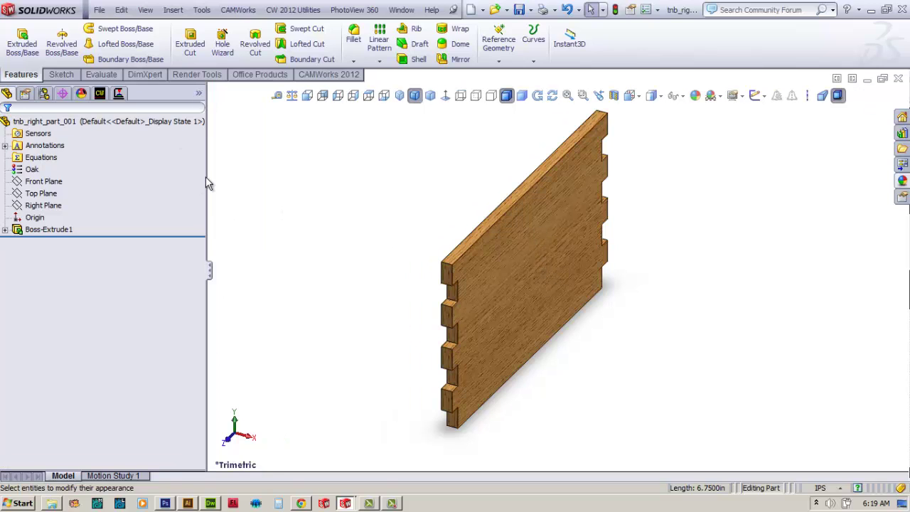
Sketch a small circle near the top-right corner of the panel's front face.
left_click_drag(159, 176, 149, 177)
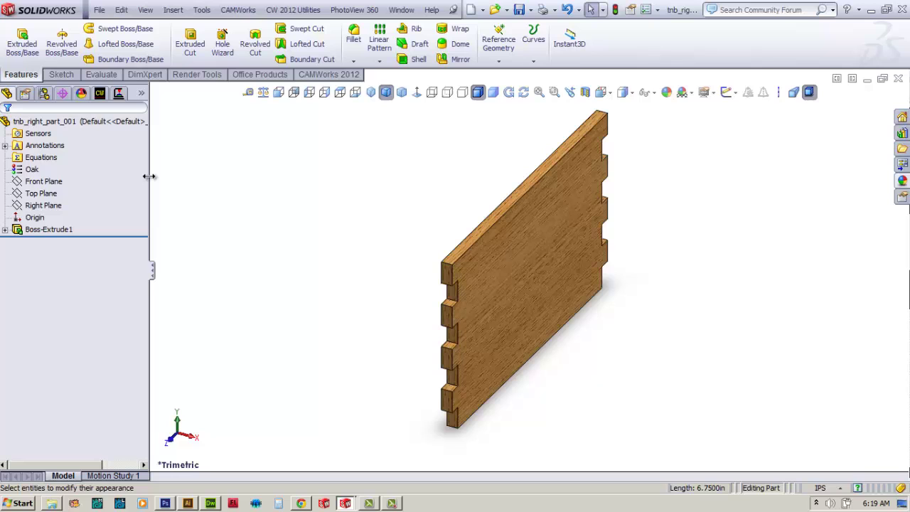
left_click(499, 277)
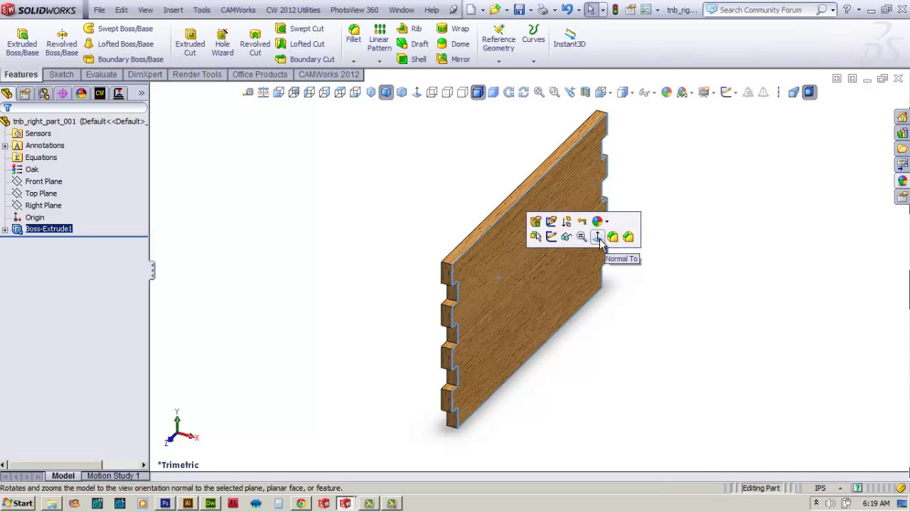
left_click(597, 237)
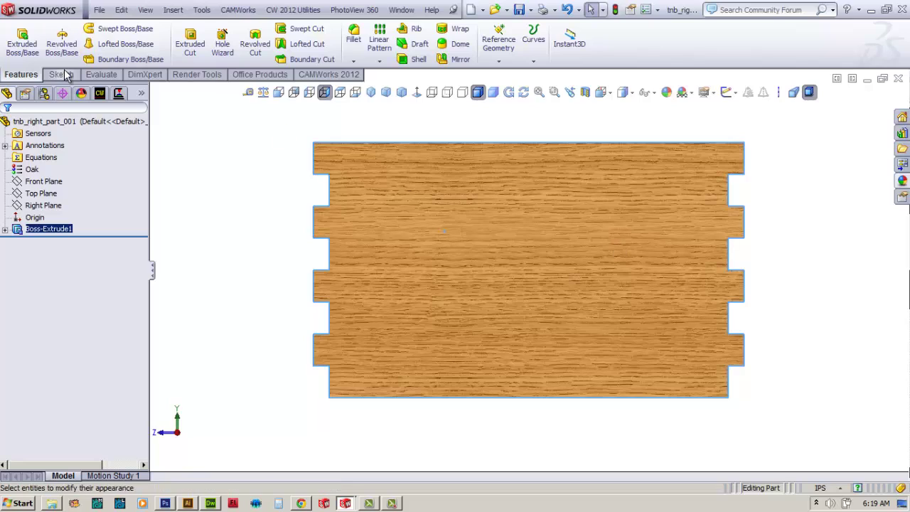
left_click(61, 74)
left_click(101, 30)
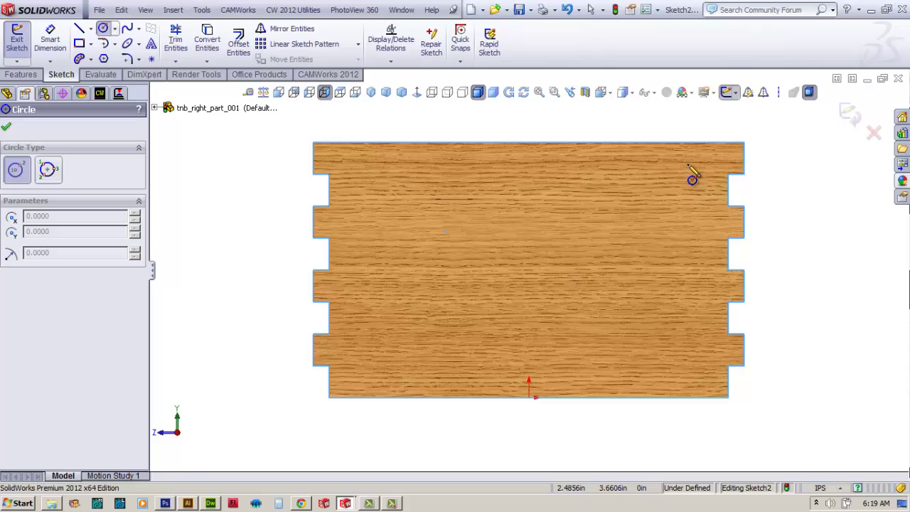
left_click_drag(688, 163, 696, 191)
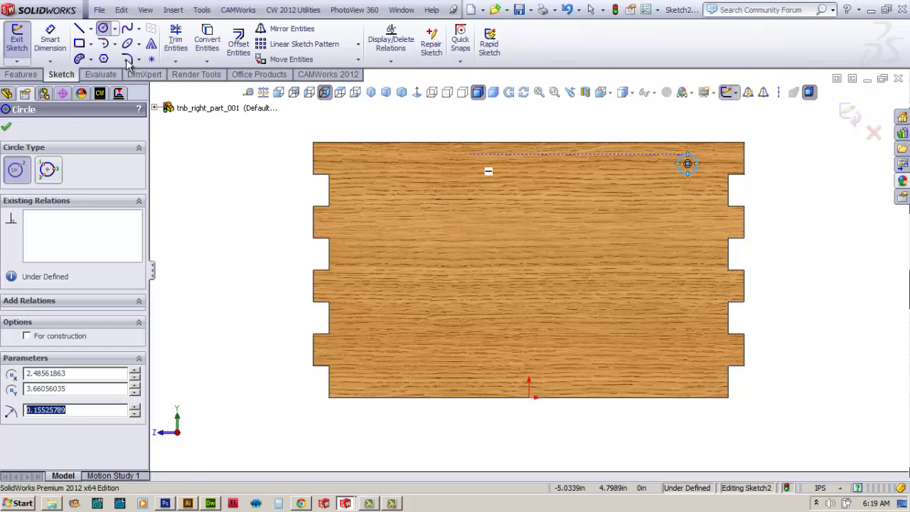
Dimension the circle's diameter to 0.1875 in.
key("d")
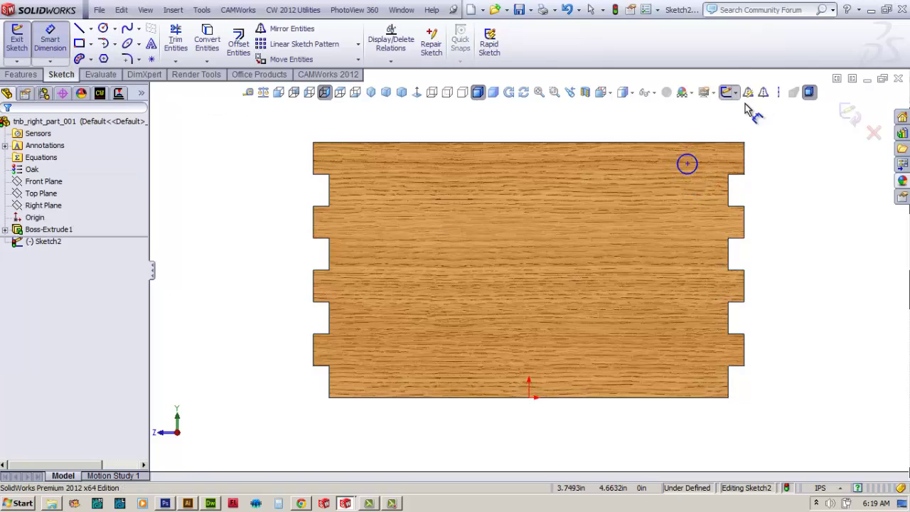
left_click(677, 170)
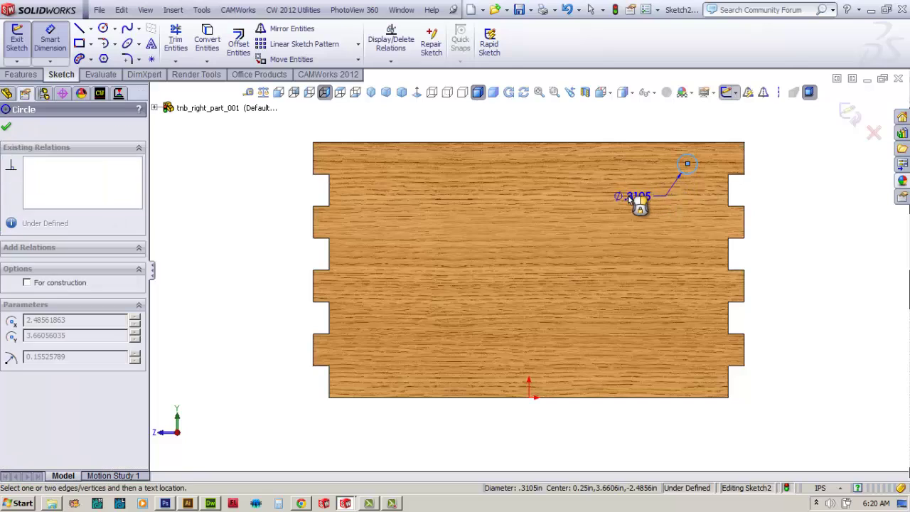
left_click(633, 198)
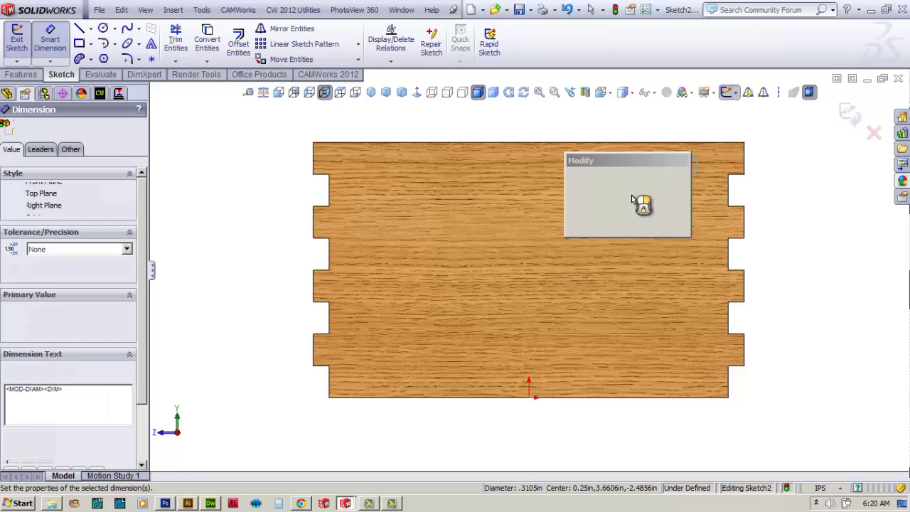
type(".1875")
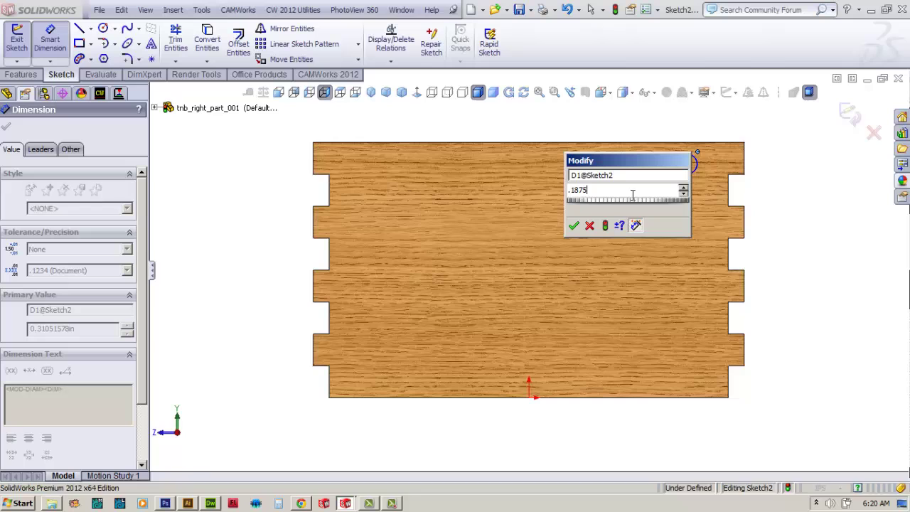
key("Return")
Locate the circle centre 0.5625 in from the right edge and 0.25 in below the top.
scroll(715, 178, "down", 4)
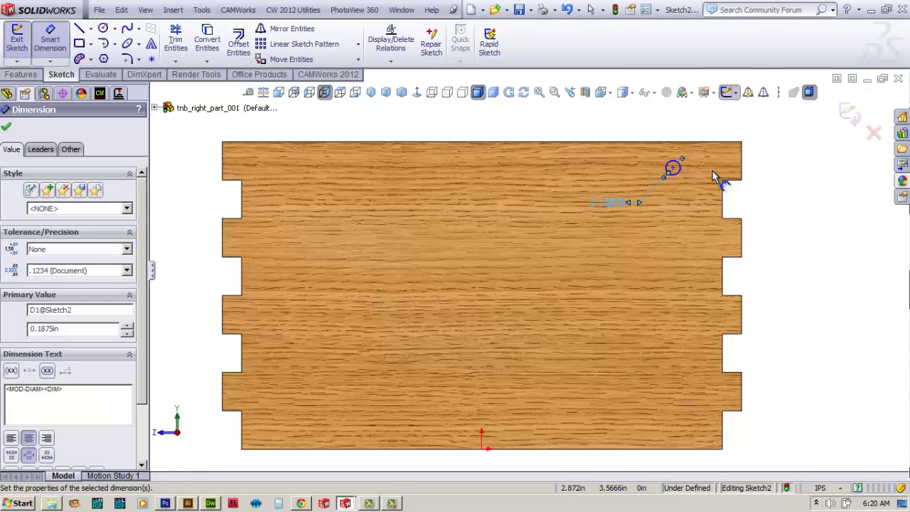
left_click(611, 184)
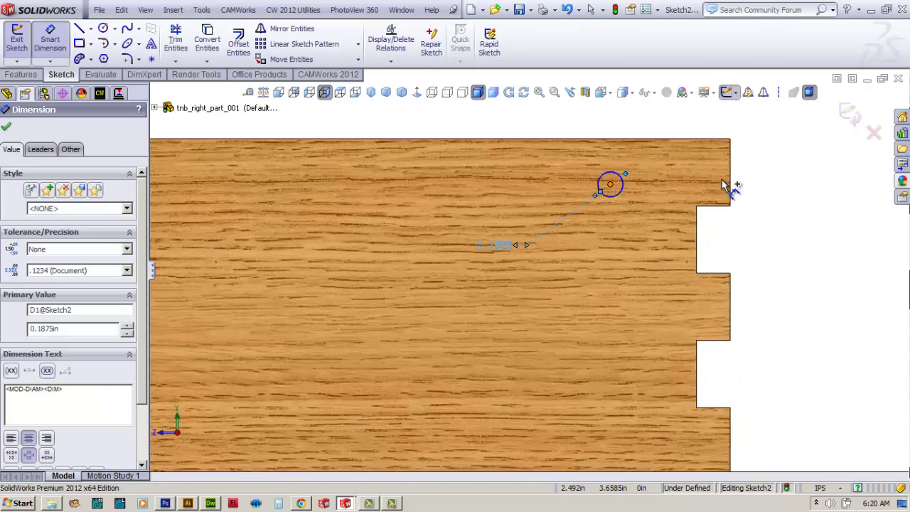
left_click(731, 183)
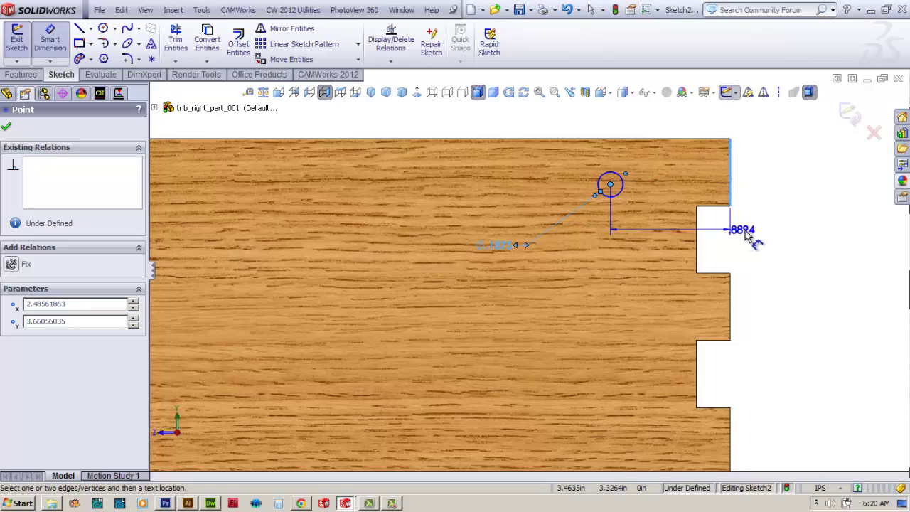
left_click(733, 234)
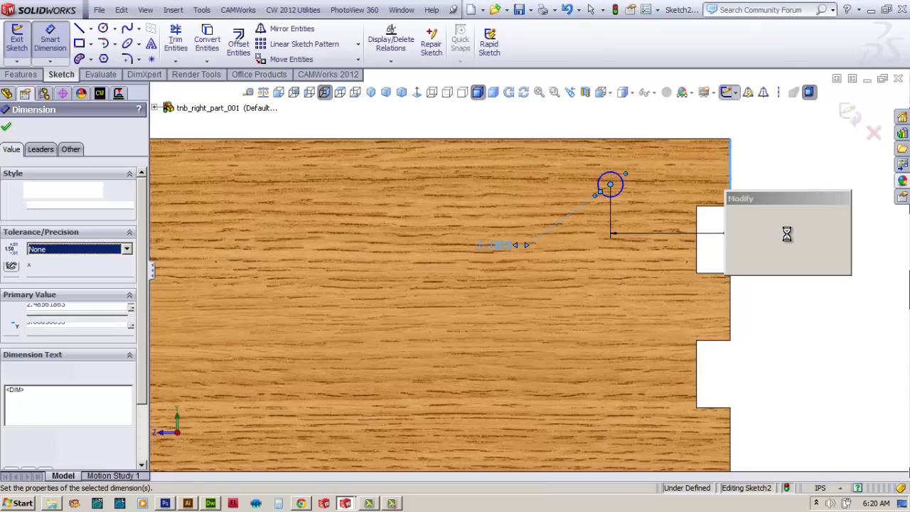
type(".5625")
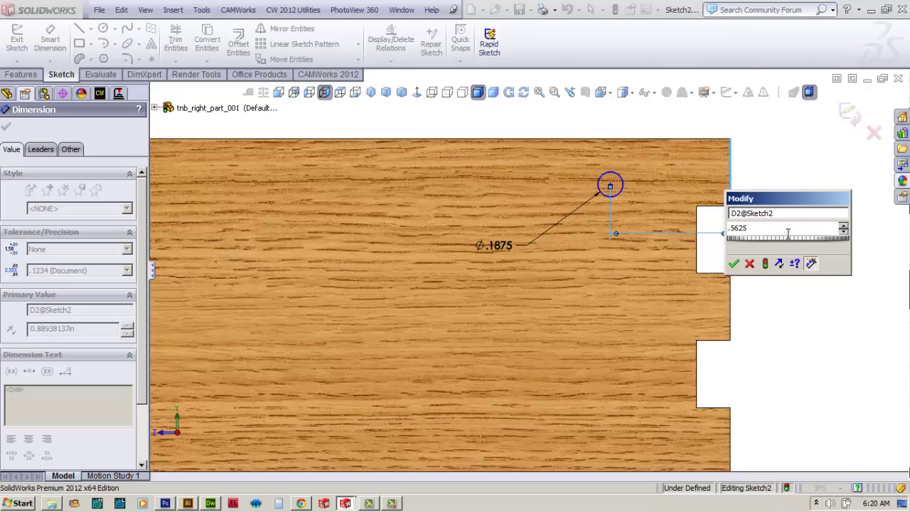
key("Return")
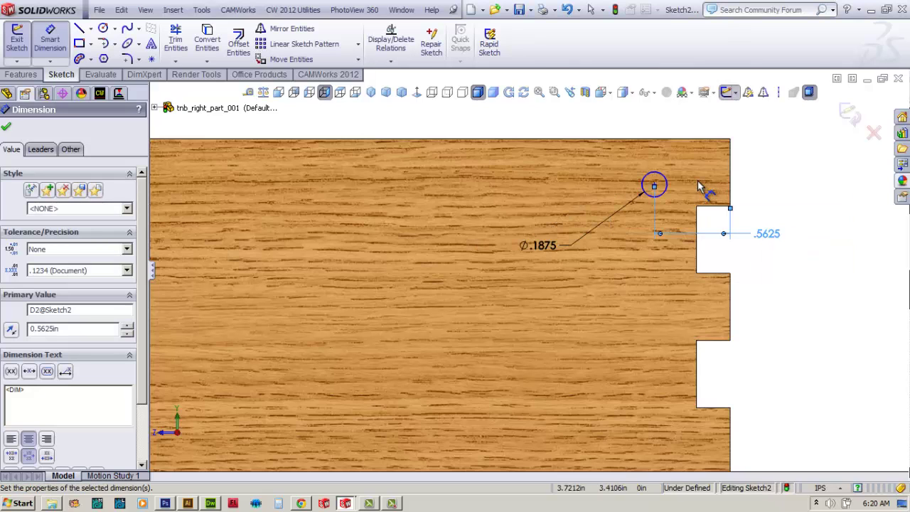
left_click(654, 186)
left_click(560, 140)
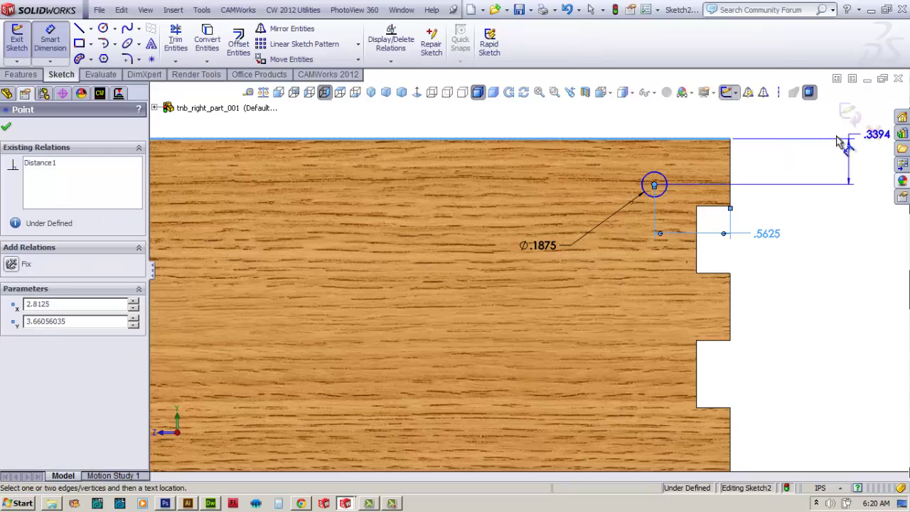
left_click(787, 148)
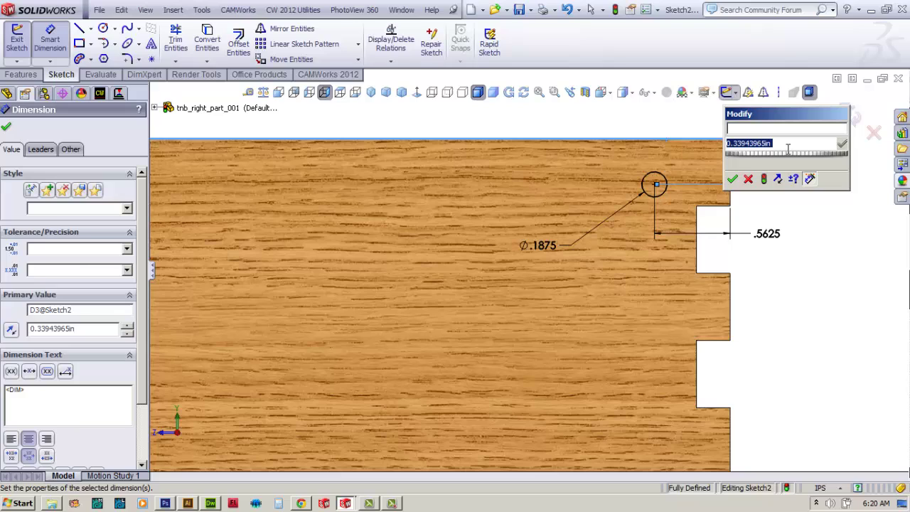
type(".25")
key("Return")
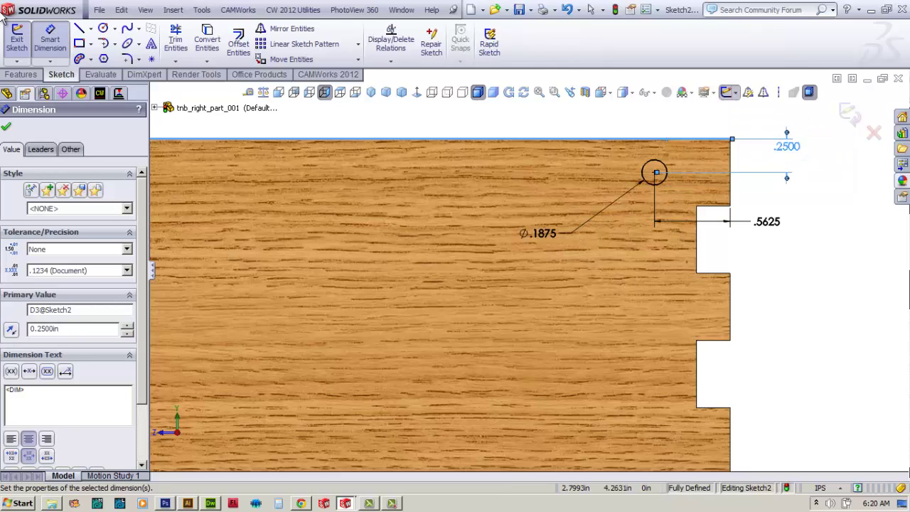
left_click(7, 131)
Cut the circle through the board with a Through All extruded cut.
left_click(20, 75)
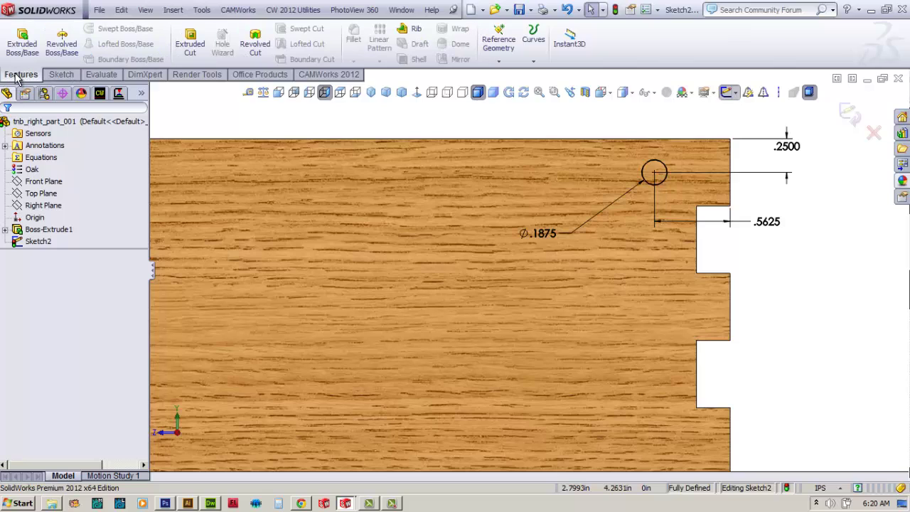
left_click(196, 46)
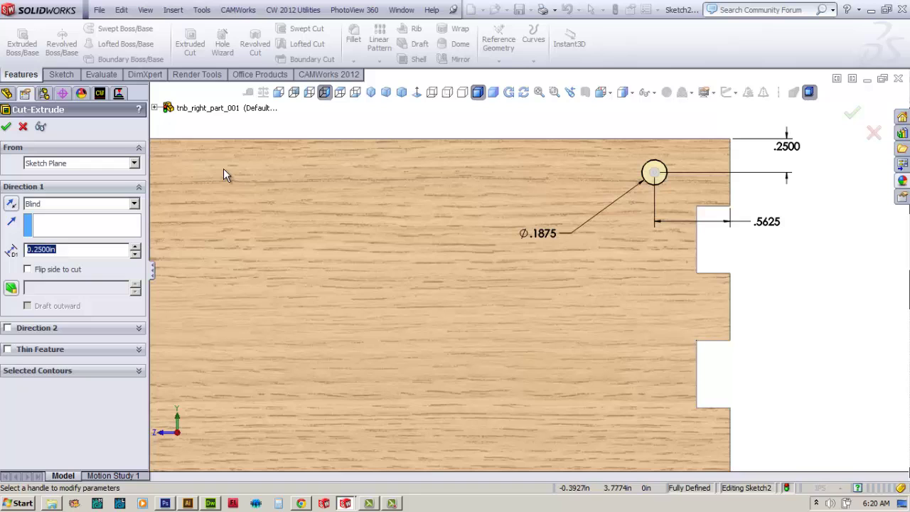
left_click(370, 93)
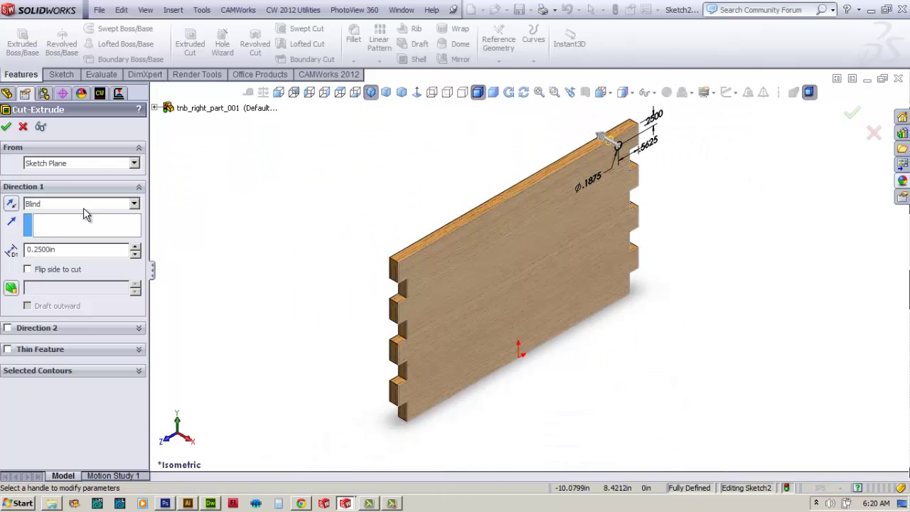
left_click(81, 206)
left_click(80, 224)
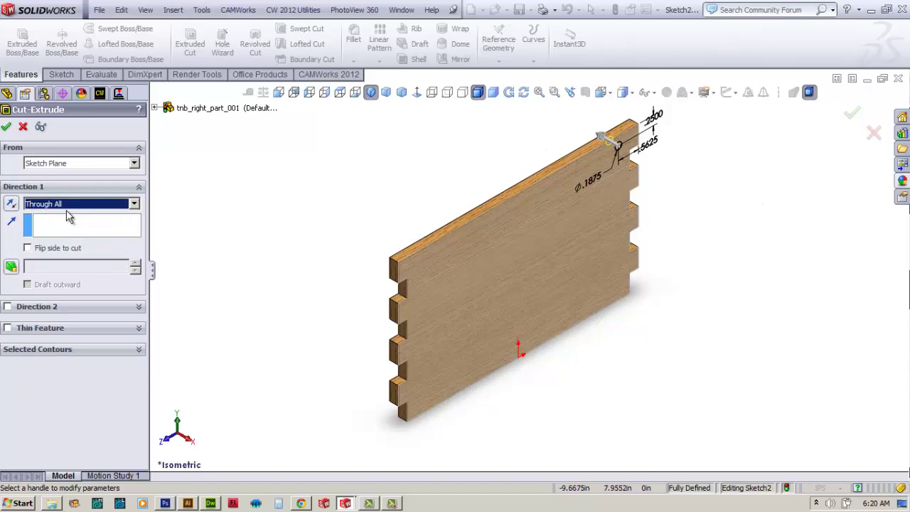
left_click(8, 127)
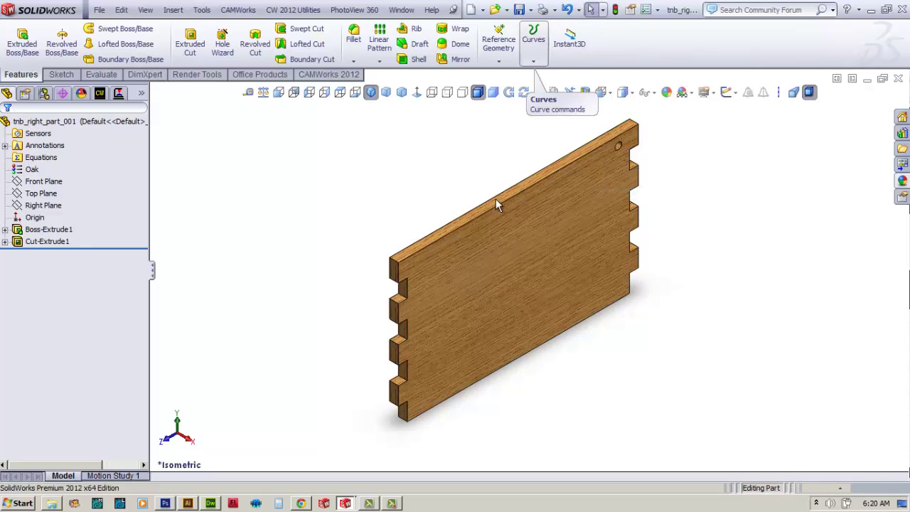
Save the part as tnb_left_part_001.SLDPRT.
scroll(615, 174, "down", 3)
scroll(615, 169, "up", 3)
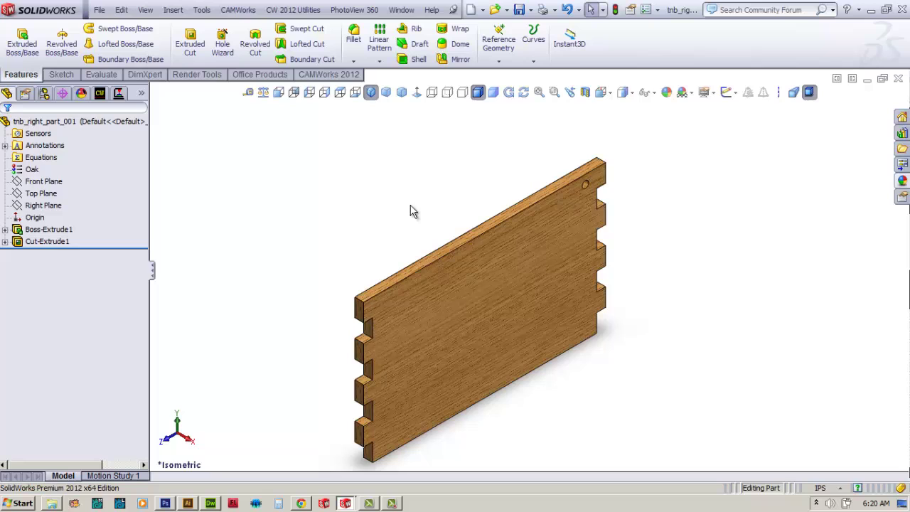
scroll(450, 288, "down", 1)
scroll(449, 284, "up", 1)
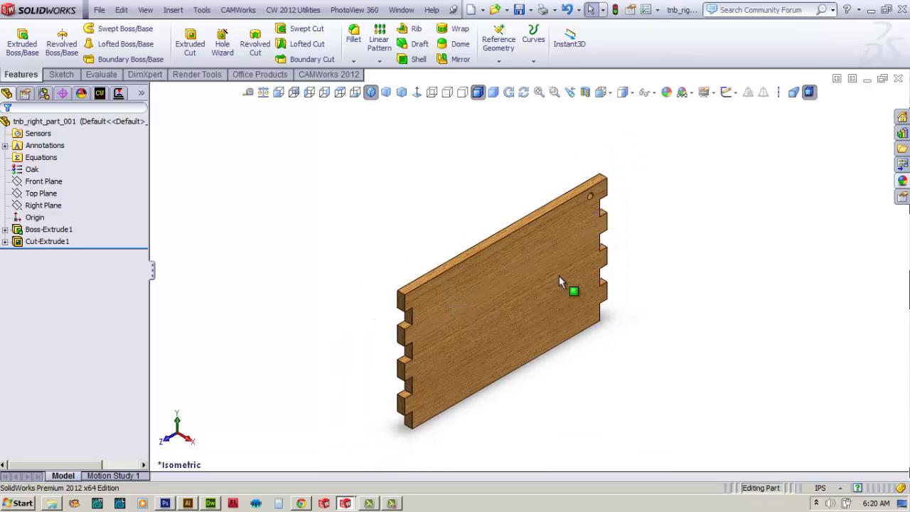
left_click(100, 10)
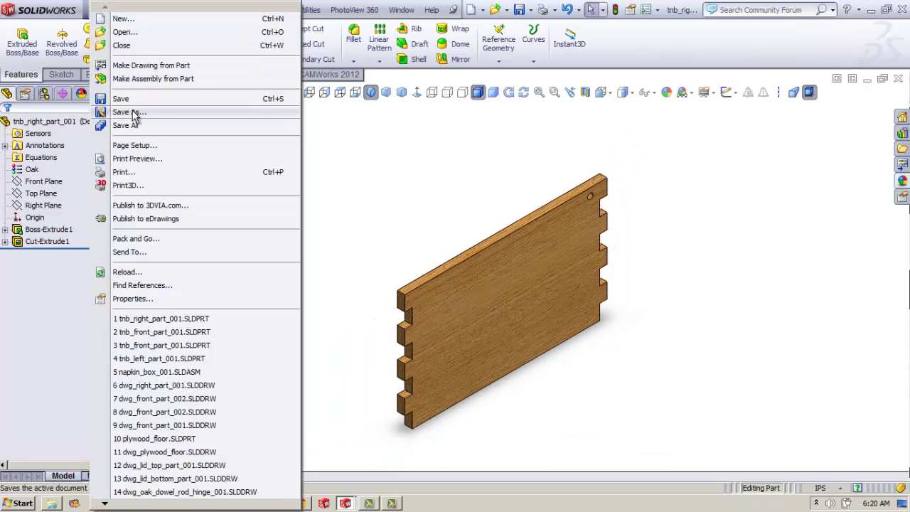
left_click(132, 113)
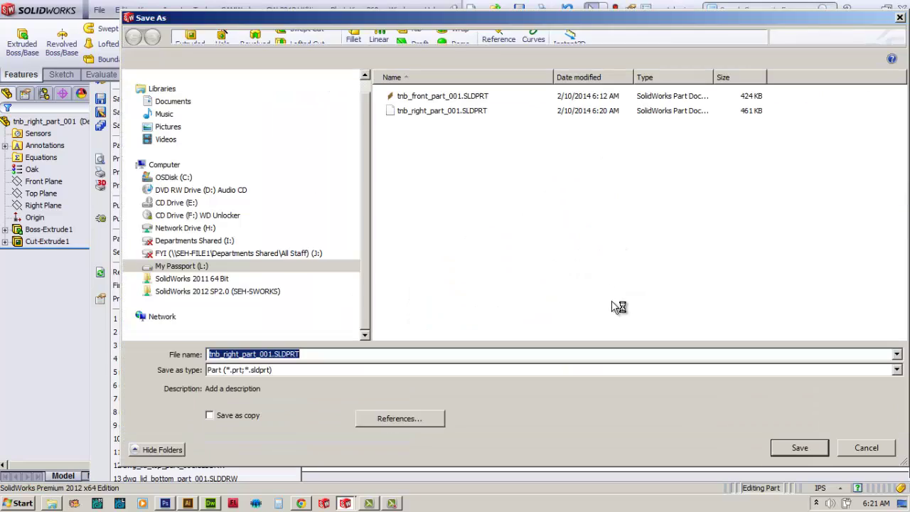
left_click(239, 355)
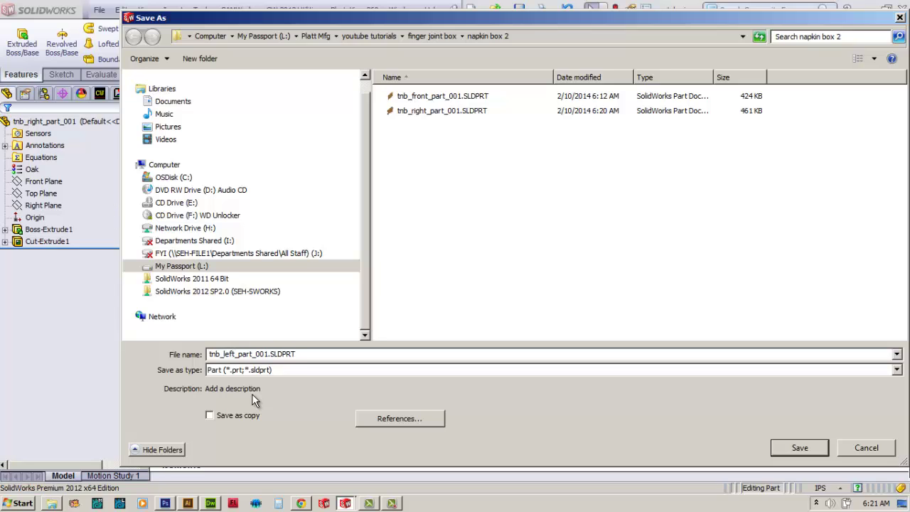
left_click(809, 448)
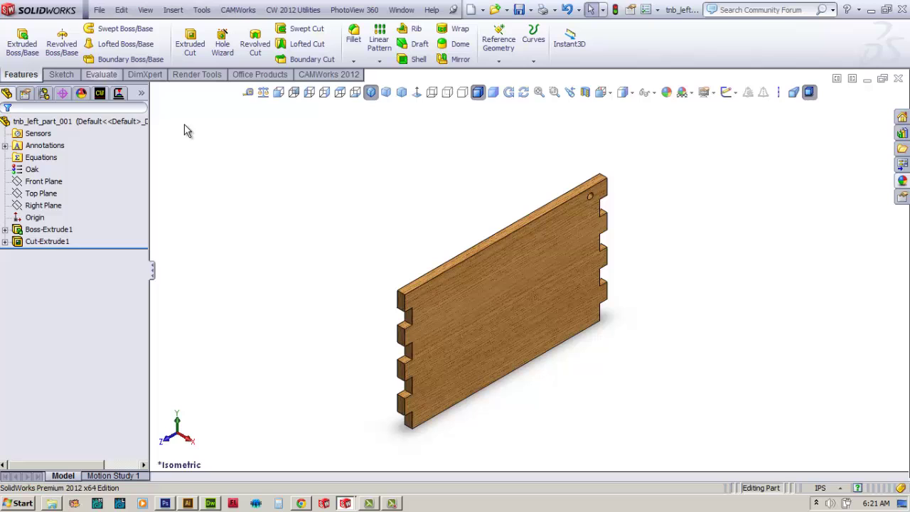
Reopen tnb_right_part_001.SLDPRT from recent files and dismiss the warning.
left_click(99, 10)
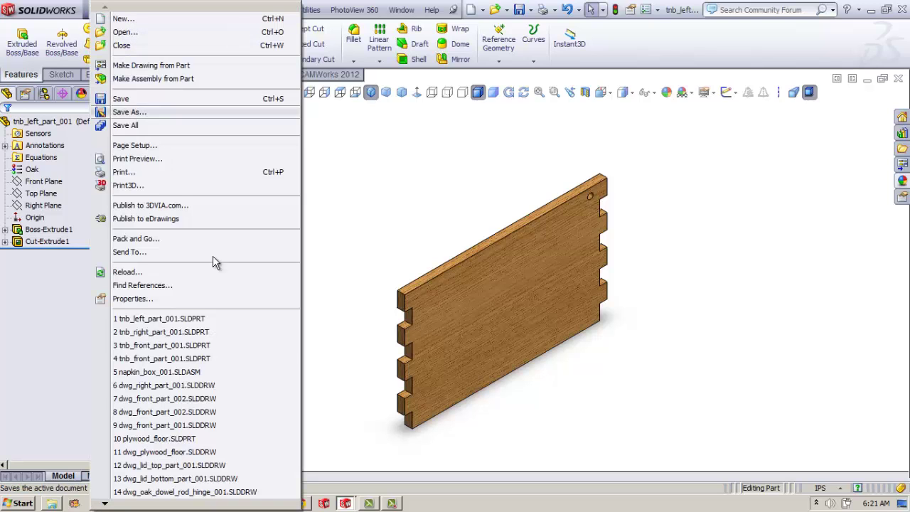
left_click(225, 335)
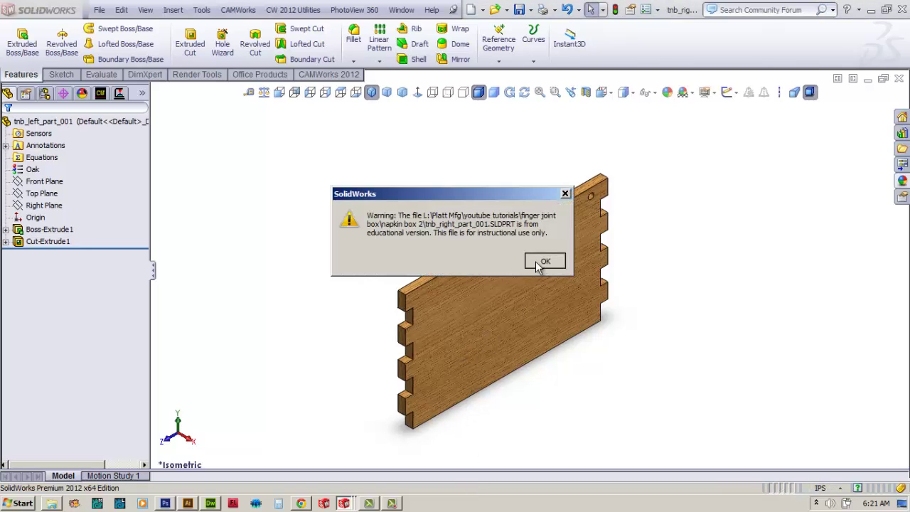
key("Return")
Draw a corner rectangle strip along the bottom of the board's front face.
left_click(473, 350)
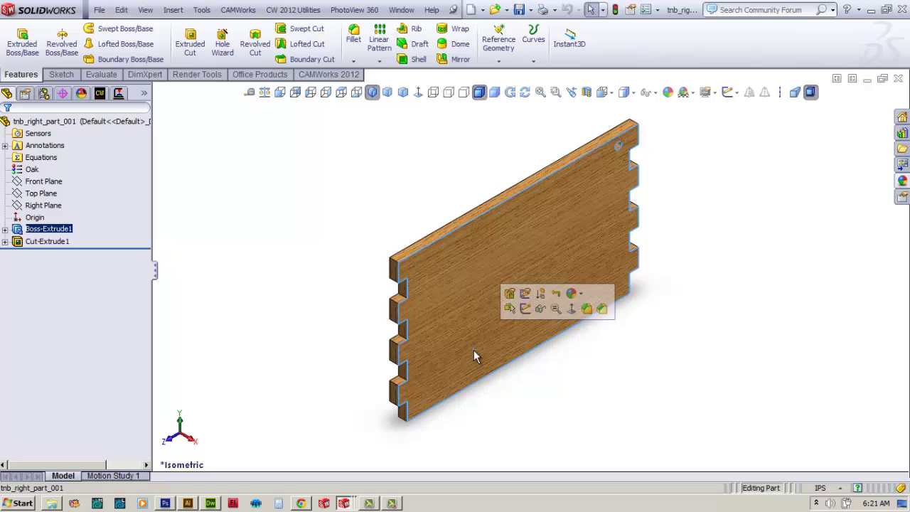
left_click(587, 307)
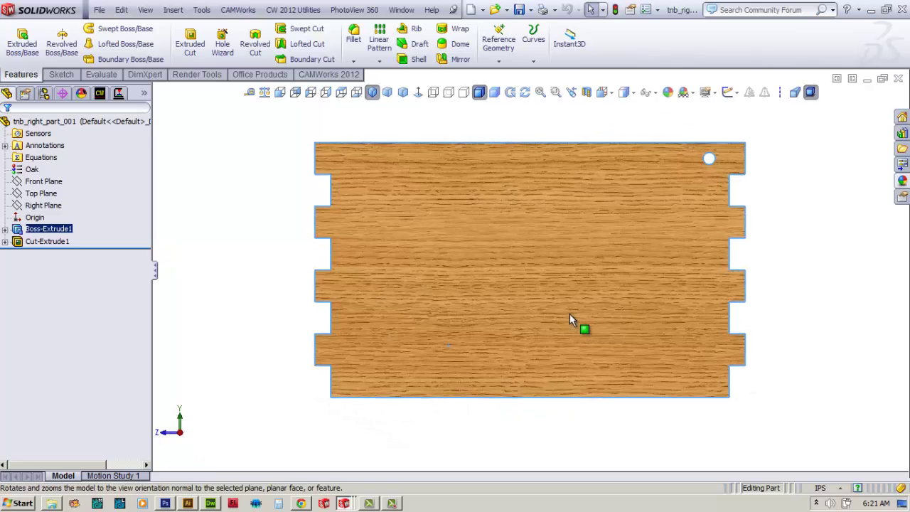
left_click(61, 74)
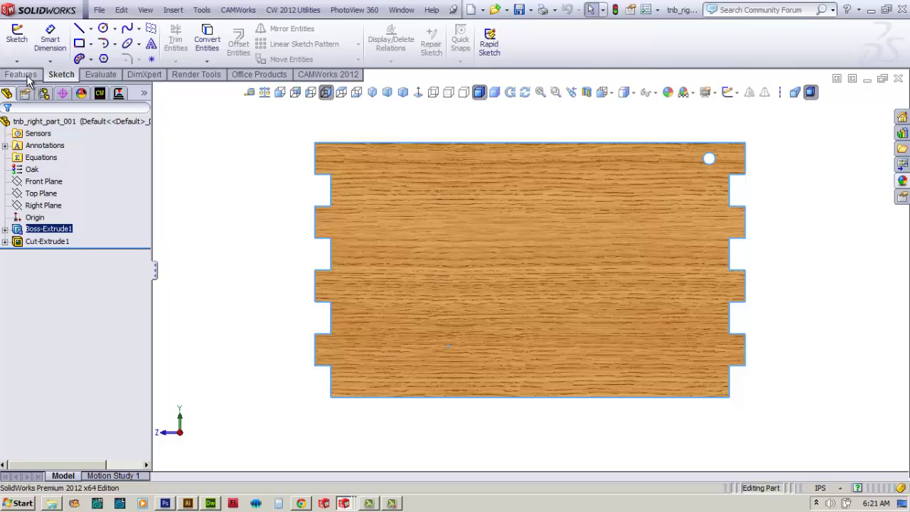
left_click(27, 76)
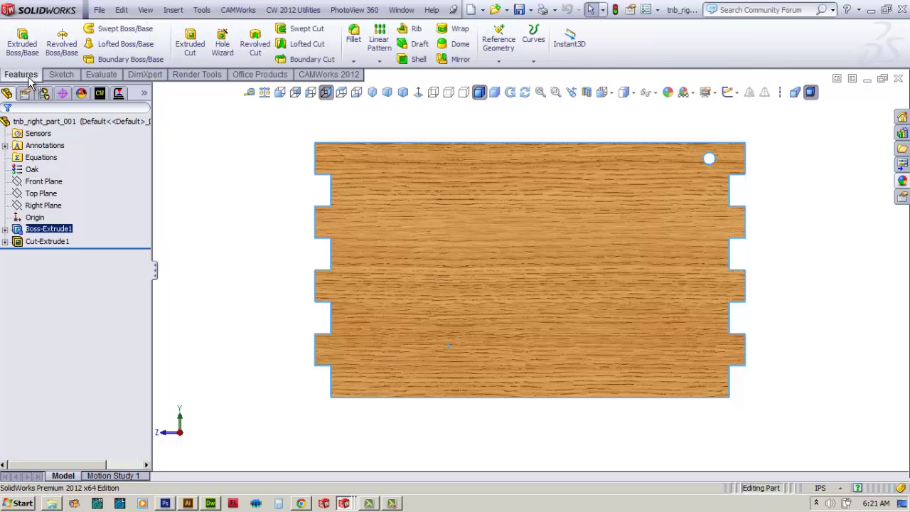
left_click(61, 75)
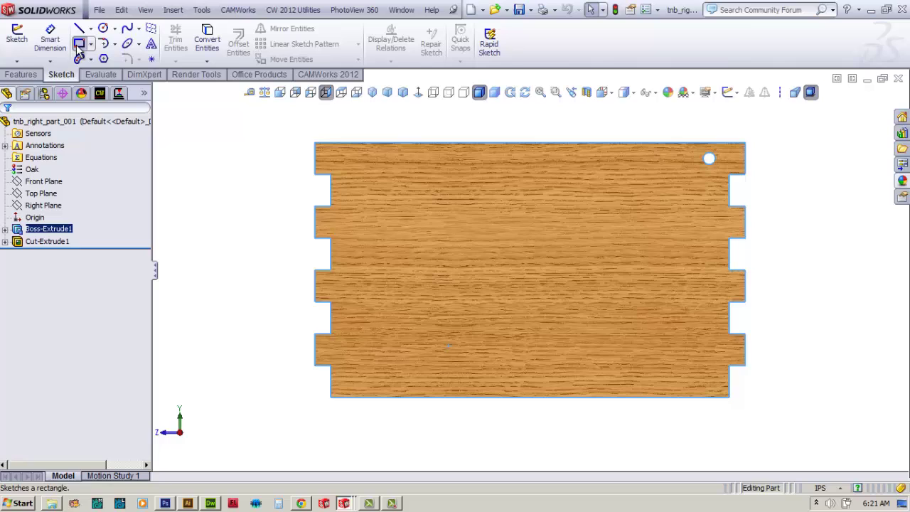
left_click(76, 44)
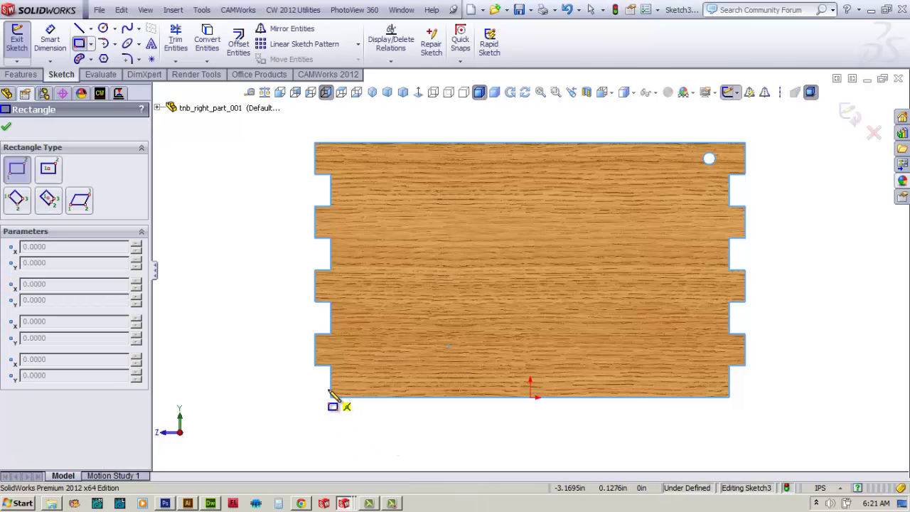
left_click(330, 389)
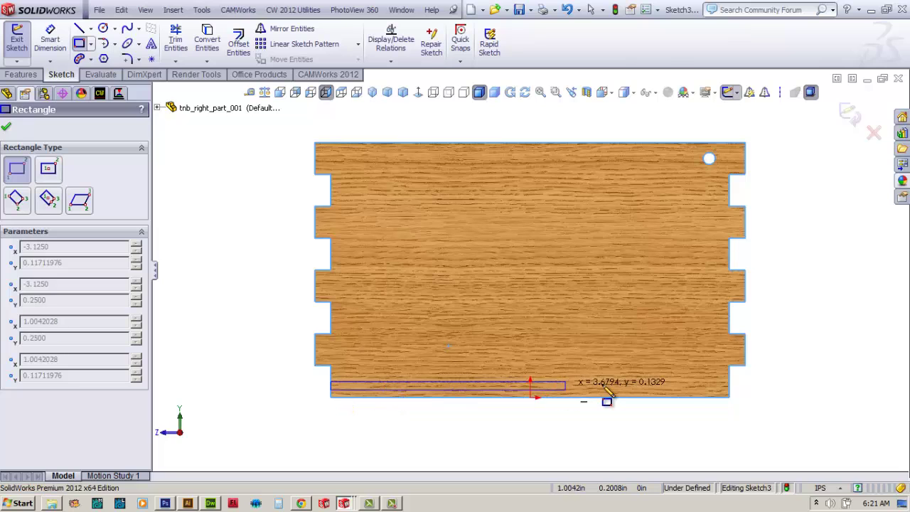
scroll(735, 388, "up", 4)
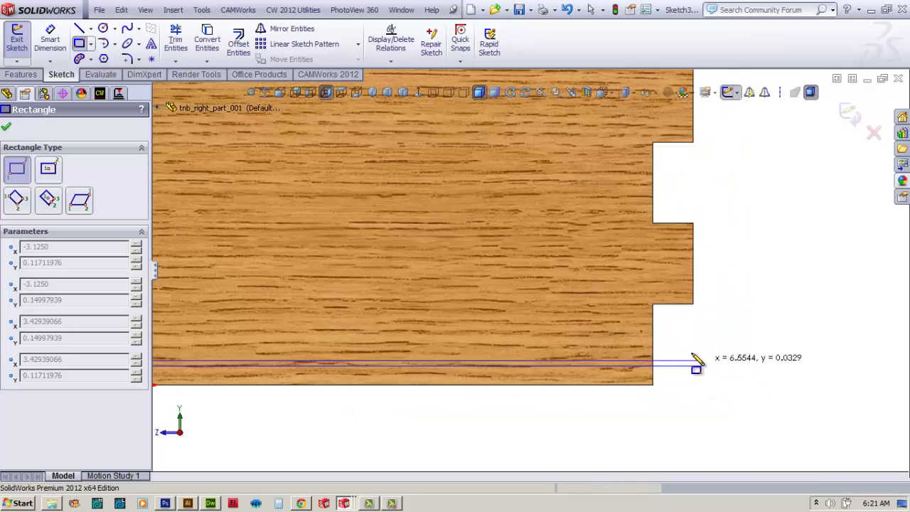
left_click(653, 324)
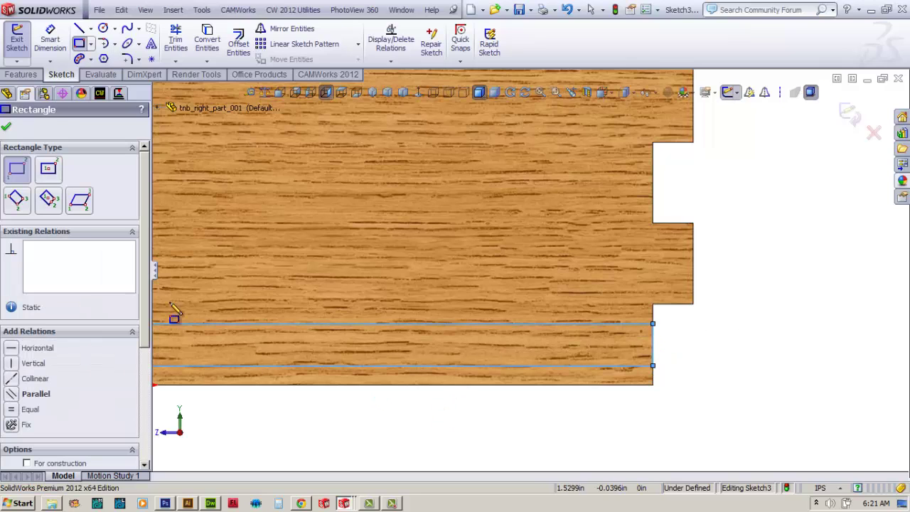
Dimension the strip .125 wide and .1875 above the bottom edge.
left_click(45, 53)
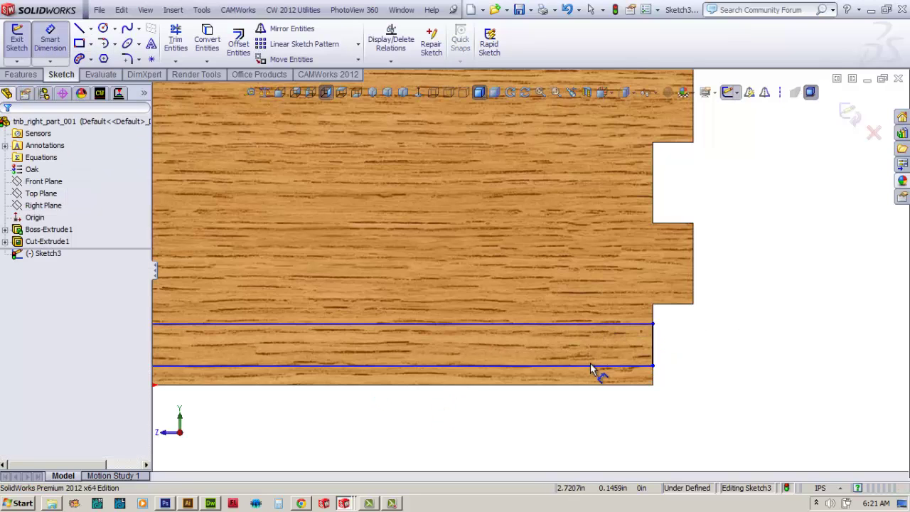
left_click(605, 324)
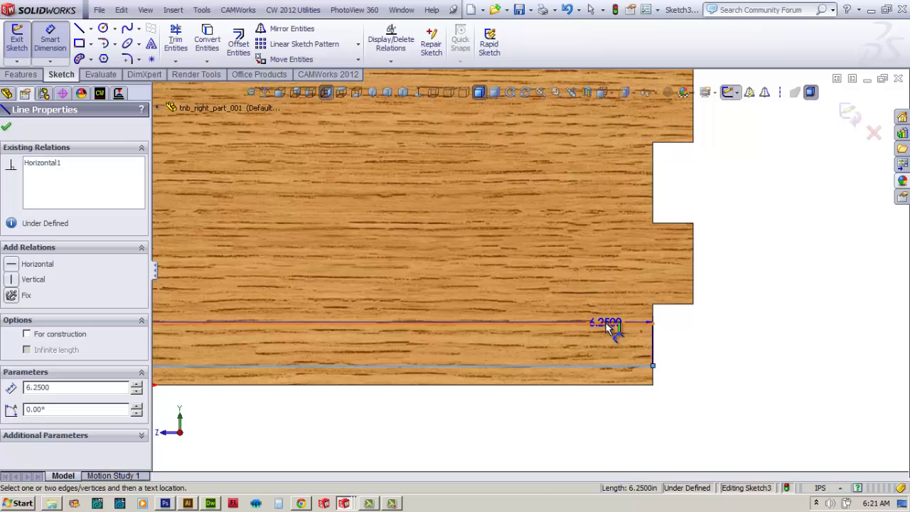
left_click(723, 340)
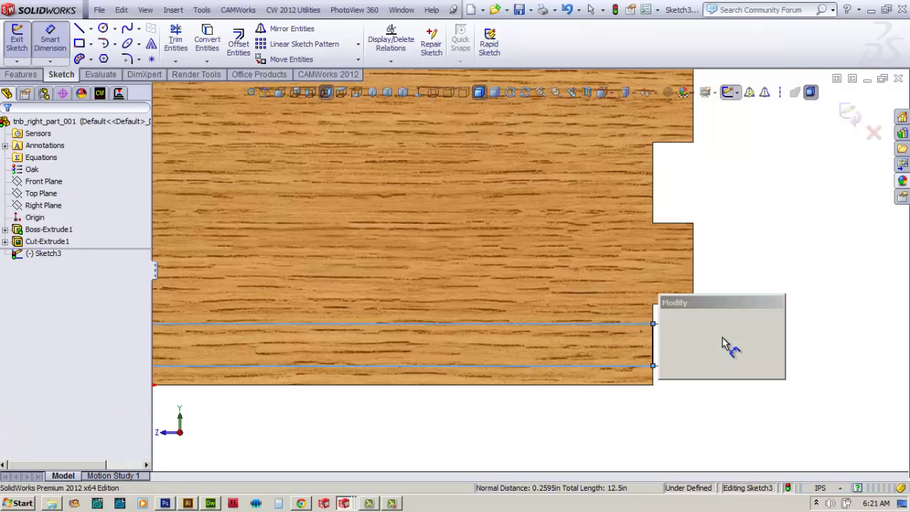
type(".125")
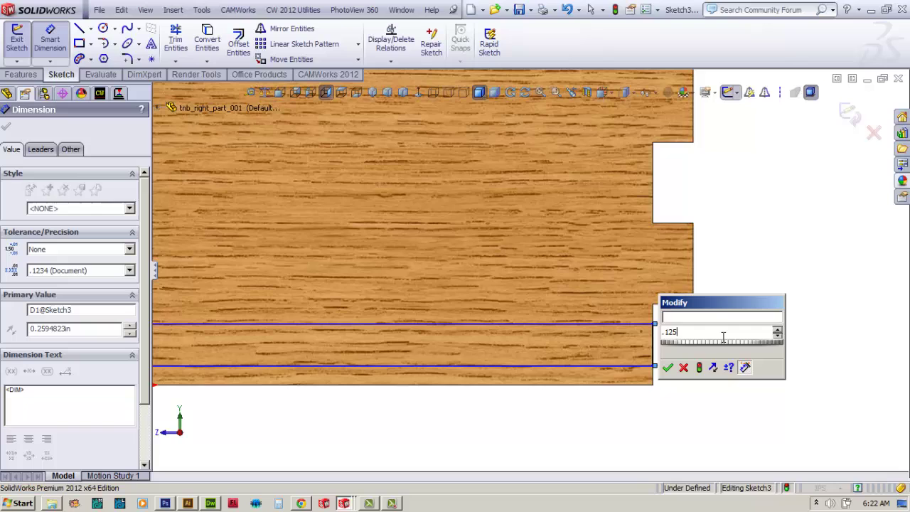
key("Return")
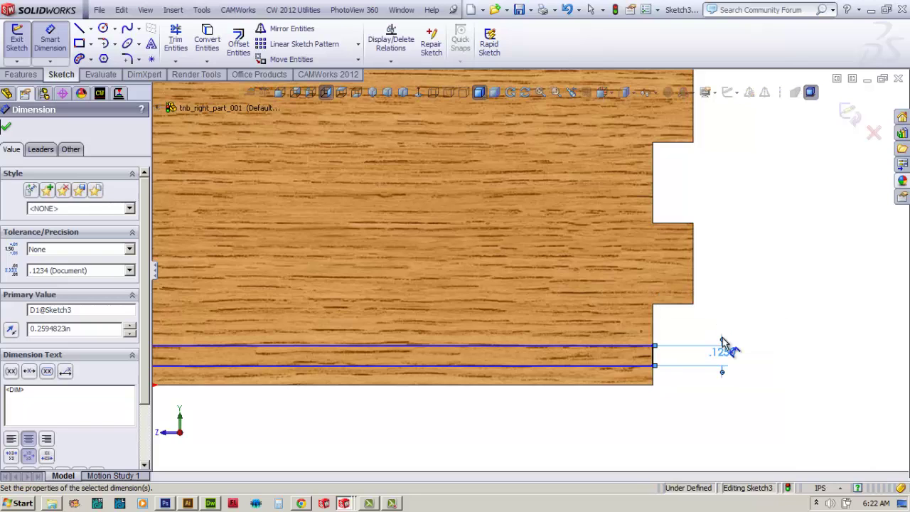
left_click(597, 387)
left_click(597, 388)
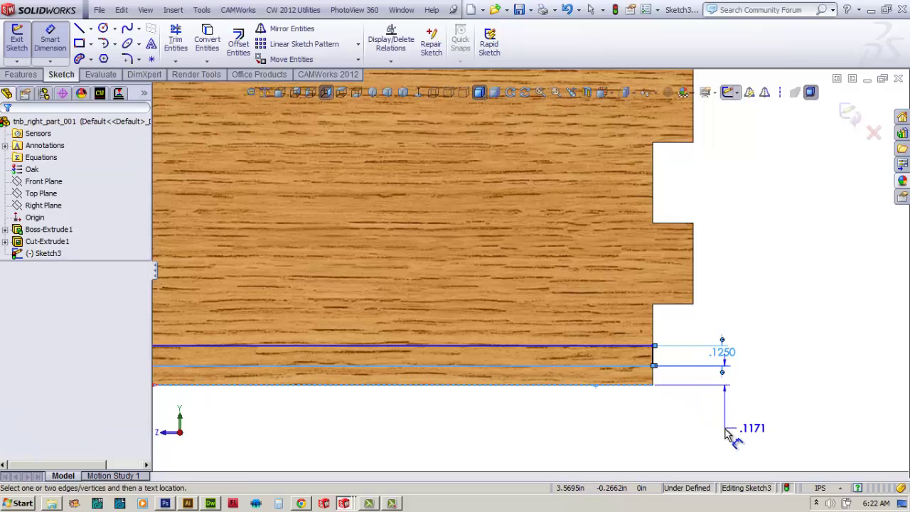
left_click(720, 435)
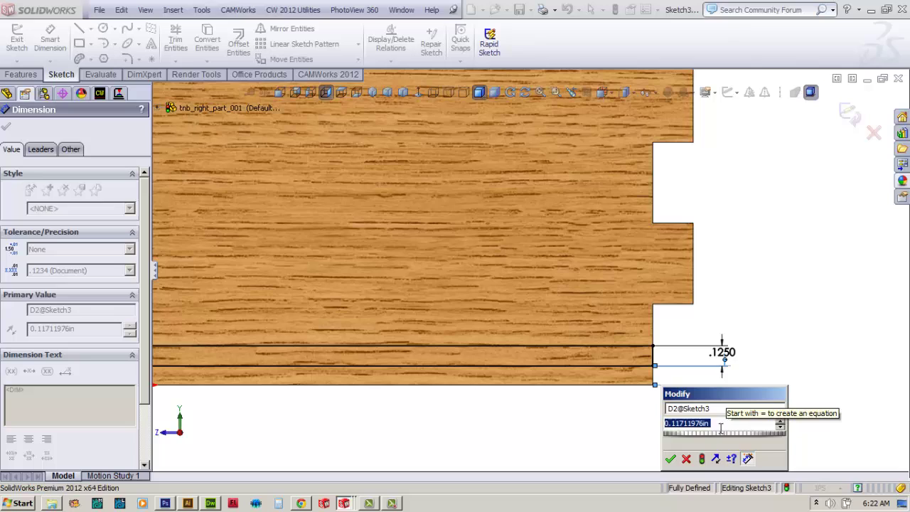
type(".187")
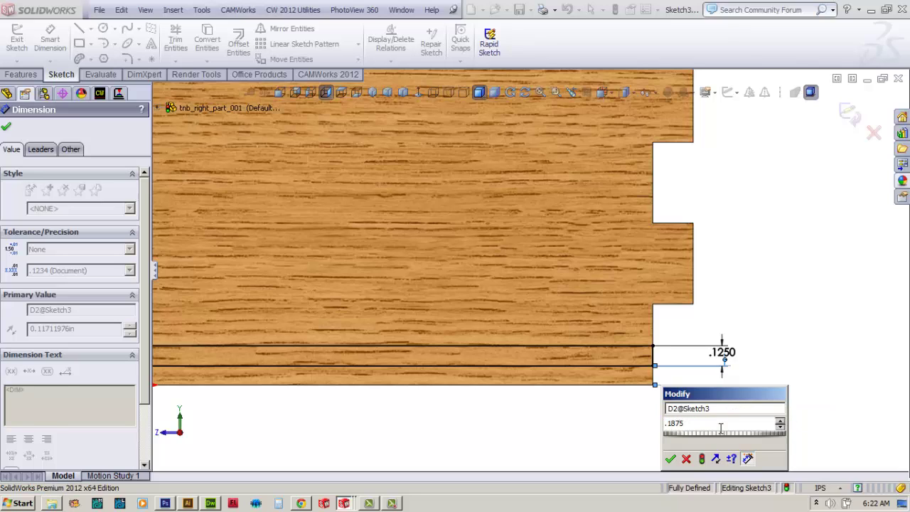
type("5")
key("Return")
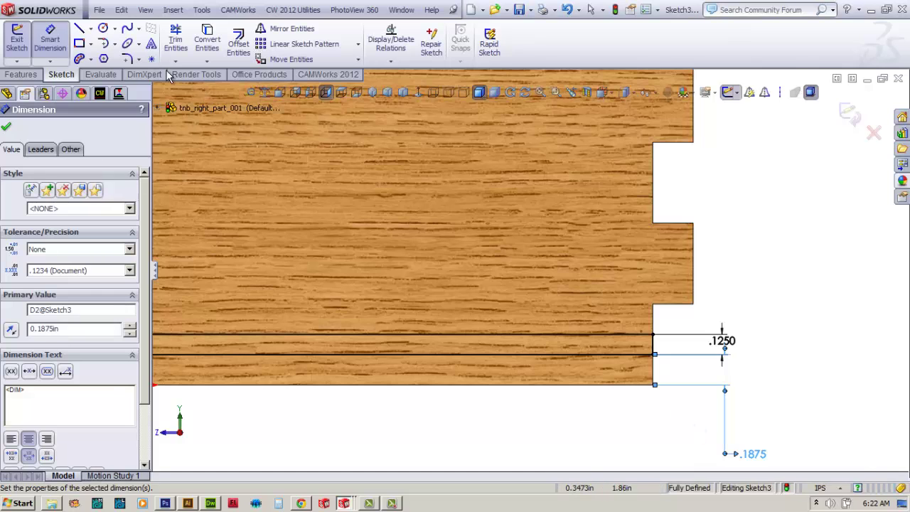
Cut the Sketch3 strip 0.125 in deep with a blind extruded cut.
left_click(374, 93)
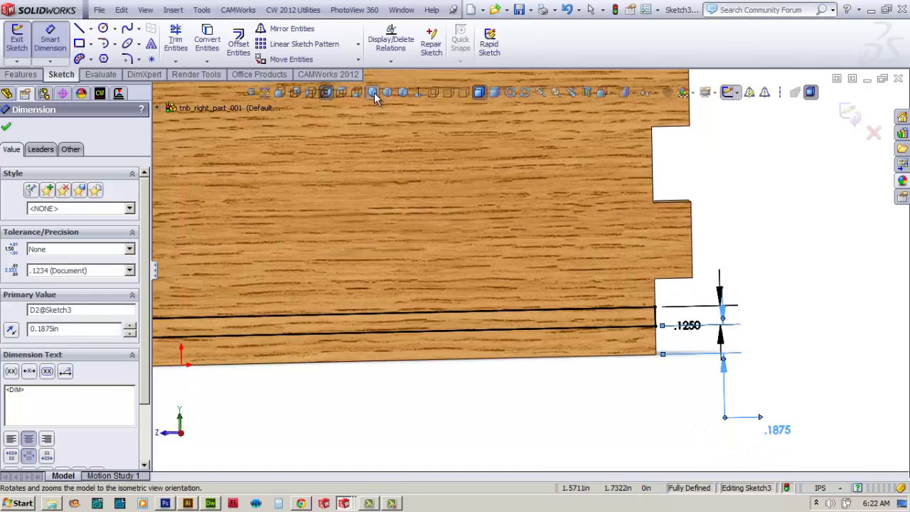
scroll(402, 298, "down", 5)
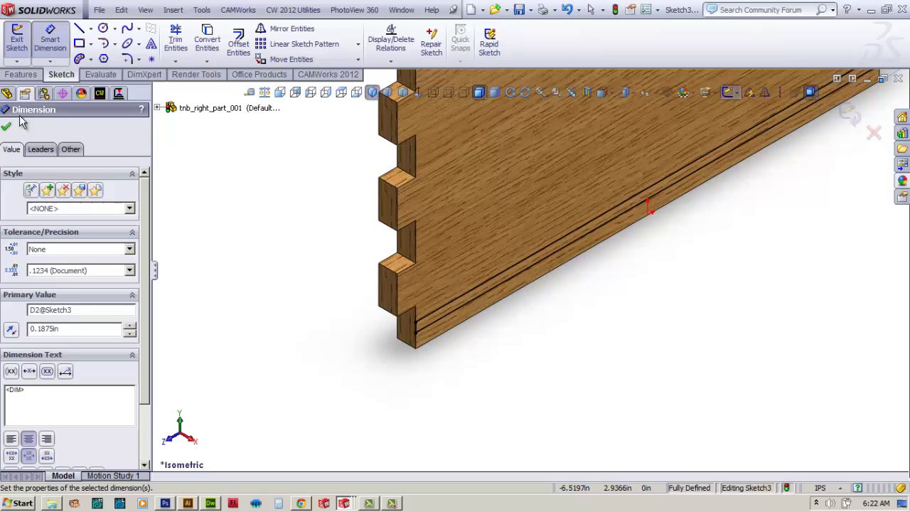
left_click(21, 75)
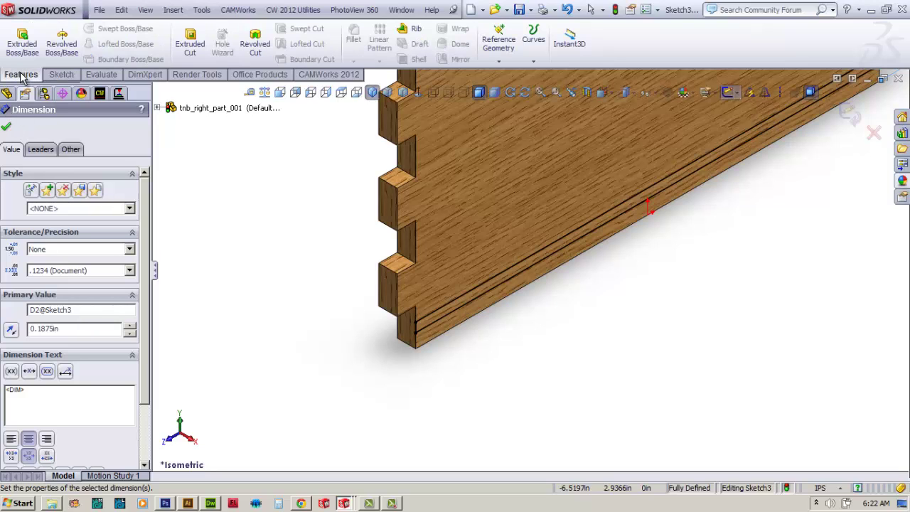
left_click(188, 41)
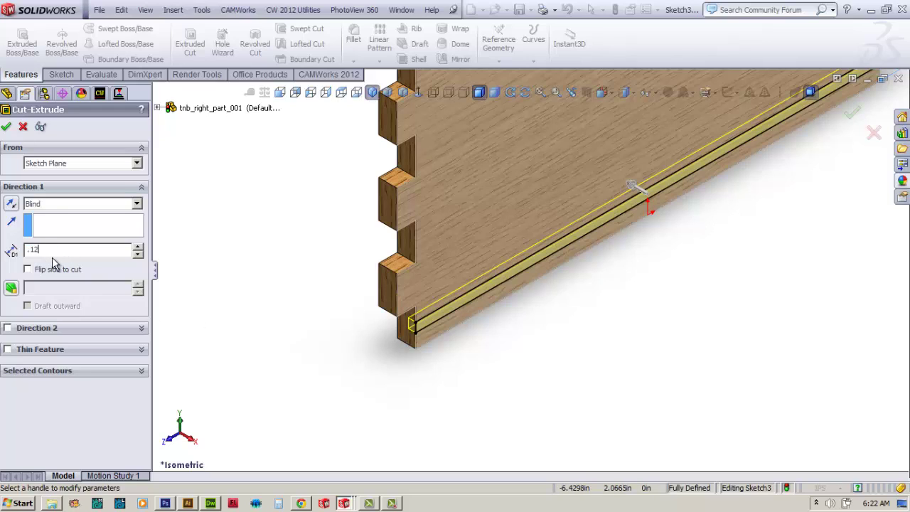
type(".125")
key("Return")
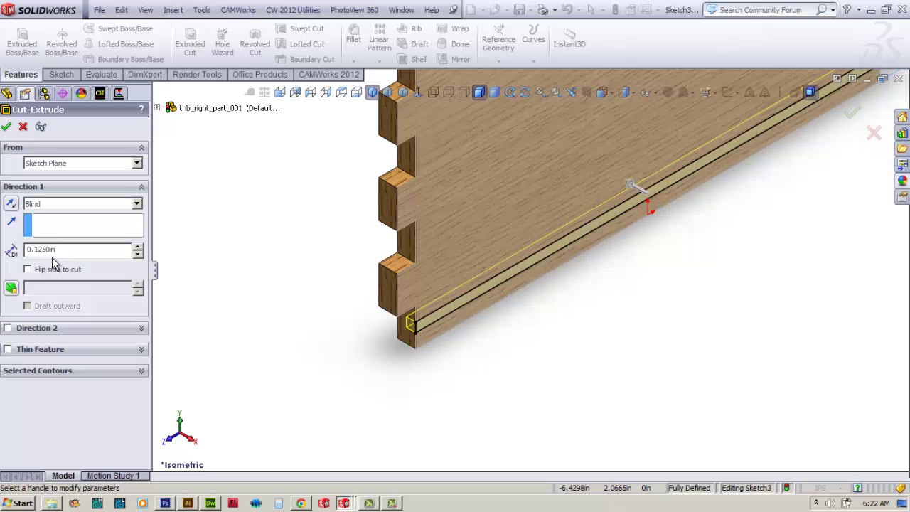
left_click(6, 127)
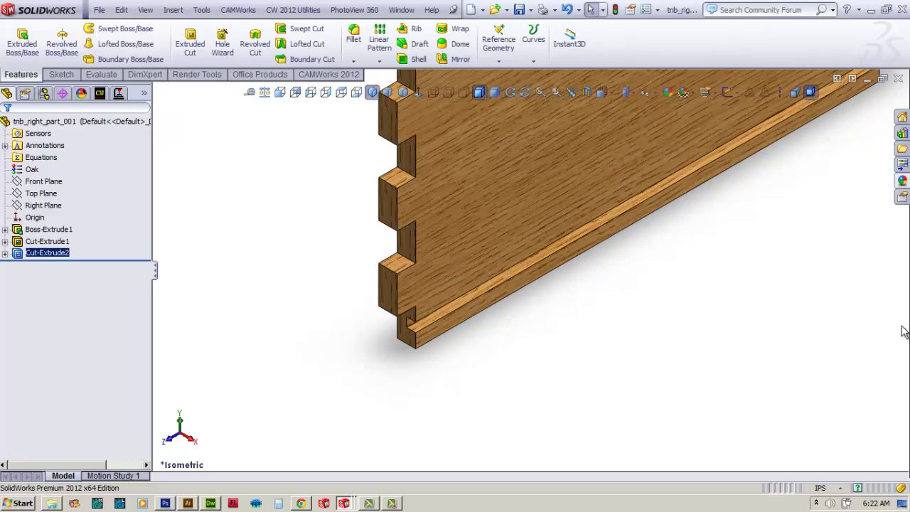
scroll(778, 288, "down", 3)
scroll(662, 187, "up", 5)
scroll(584, 163, "down", 3)
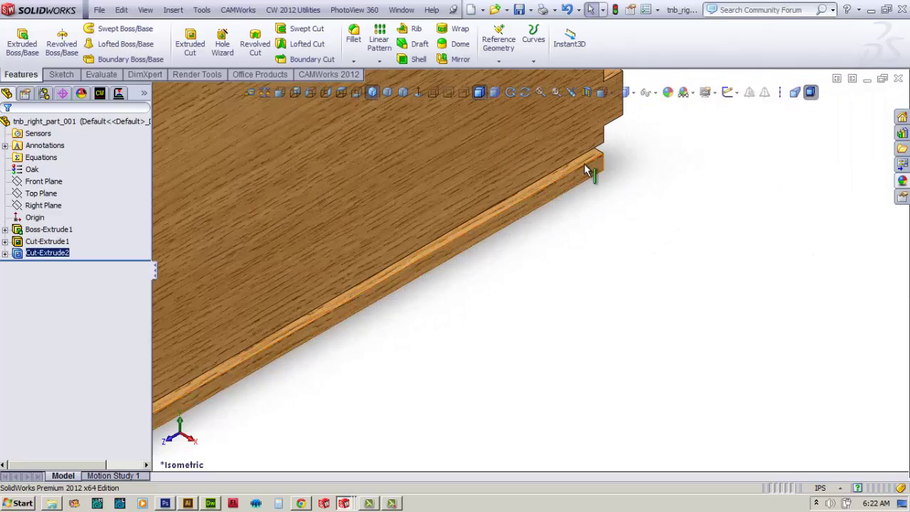
scroll(427, 196, "up", 4)
scroll(518, 219, "down", 2)
scroll(519, 225, "up", 1)
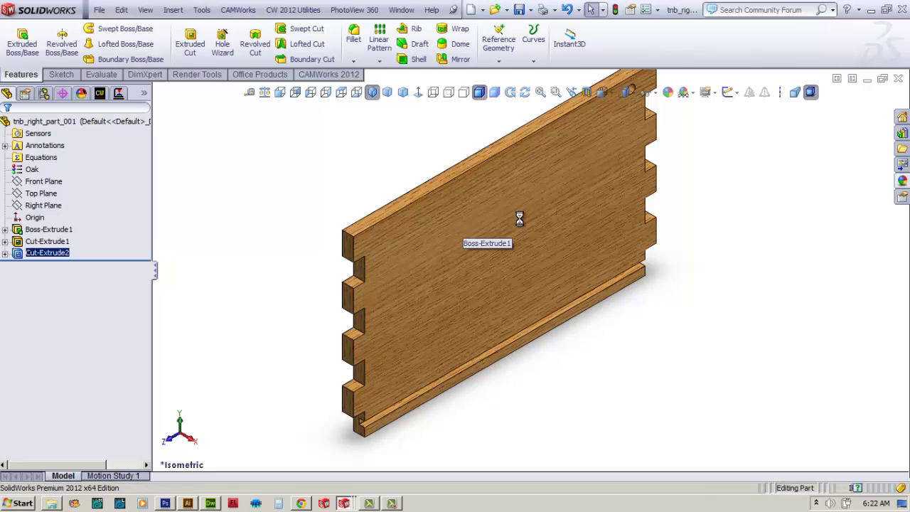
scroll(519, 221, "up", 4)
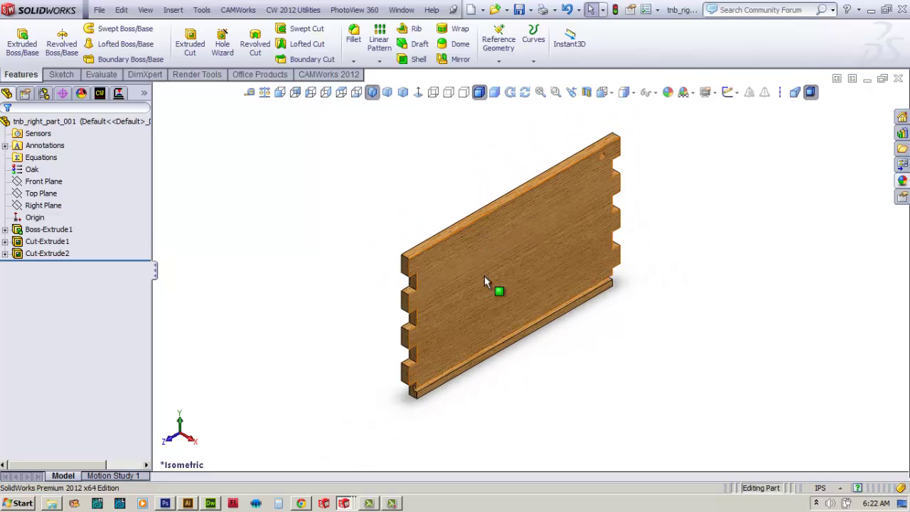
Make a new assembly from tnb_right_part_001, placing it as the fixed first component.
left_click(483, 10)
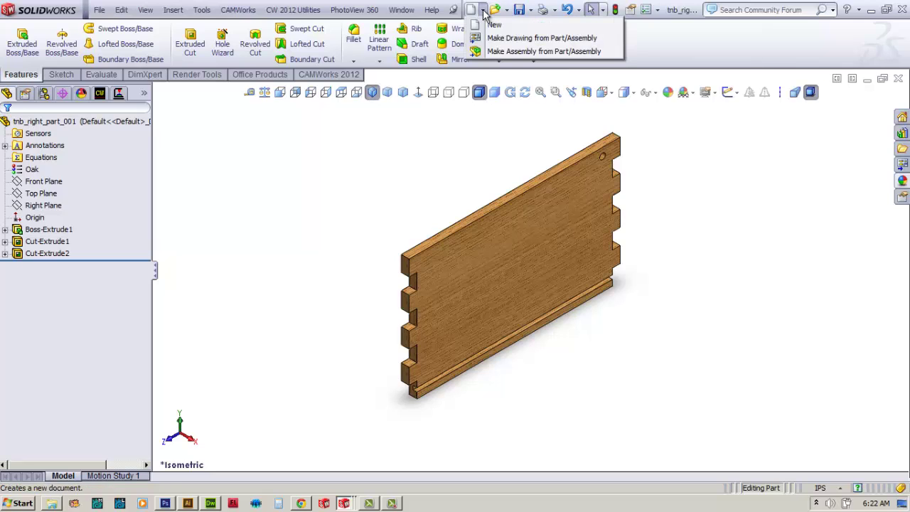
left_click(502, 52)
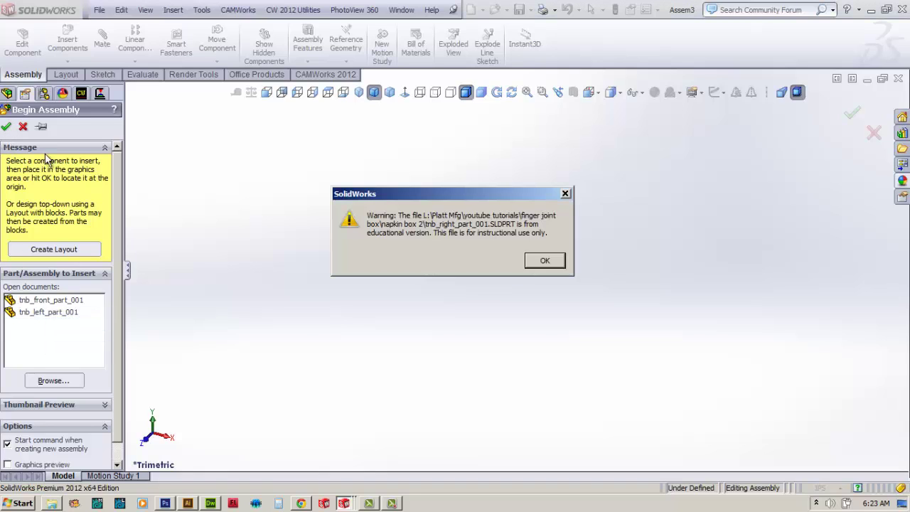
left_click(543, 262)
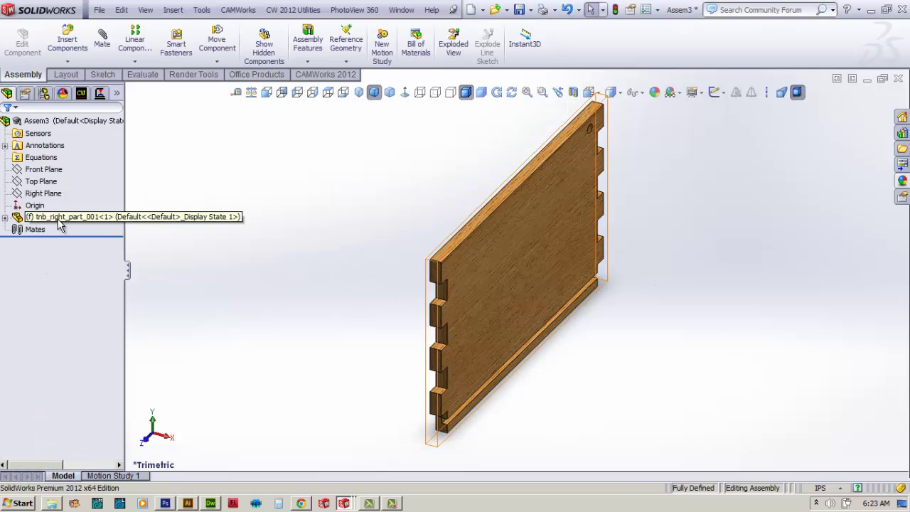
left_click(371, 362)
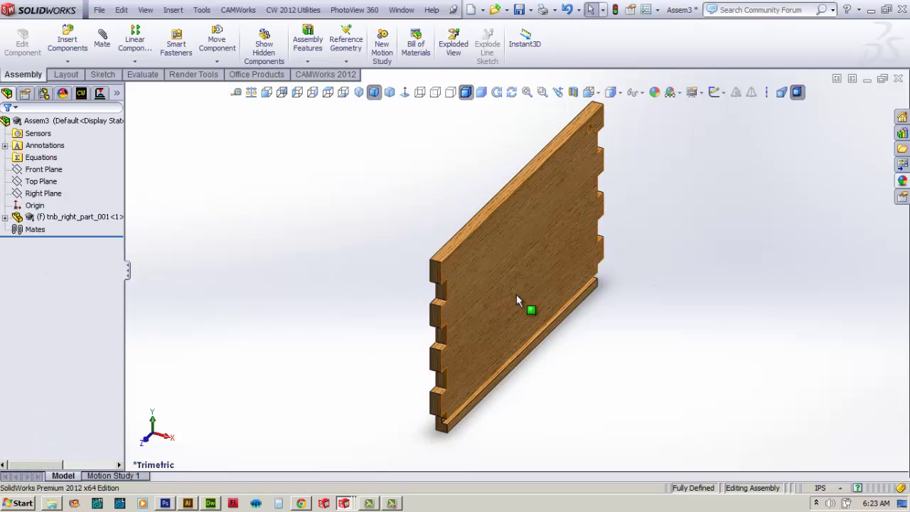
scroll(516, 295, "up", 2)
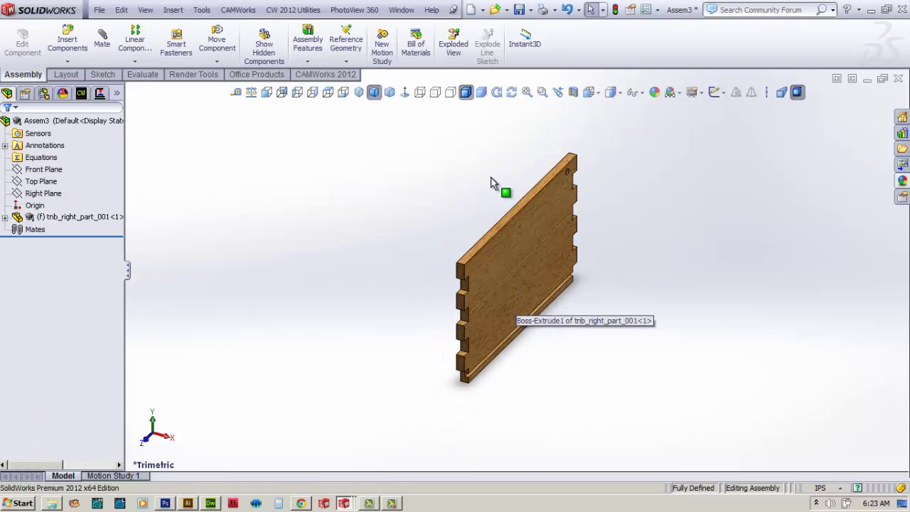
Insert tnb_front_part_001 and place it beside the right panel.
left_click(68, 35)
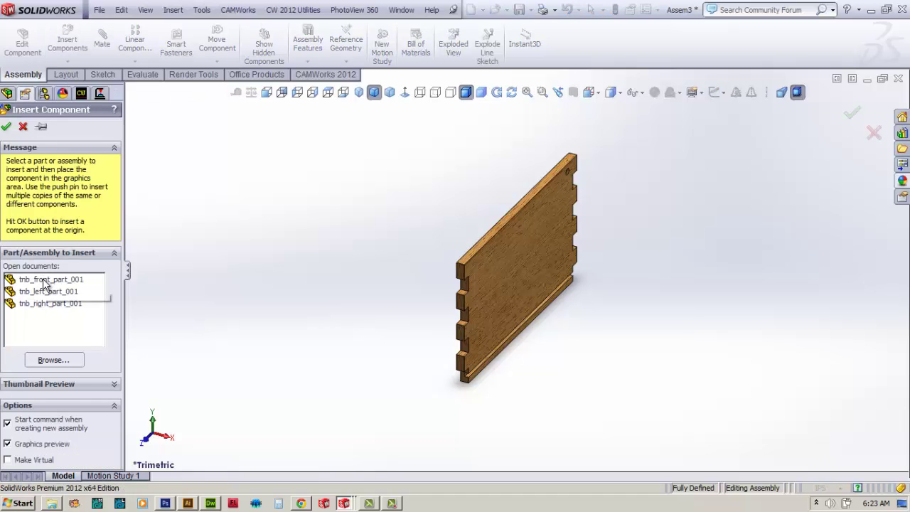
left_click(45, 281)
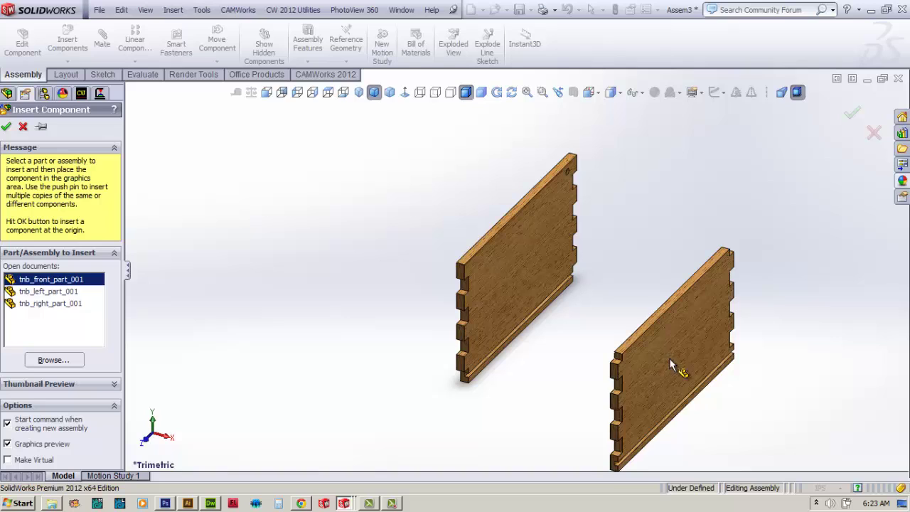
left_click(668, 344)
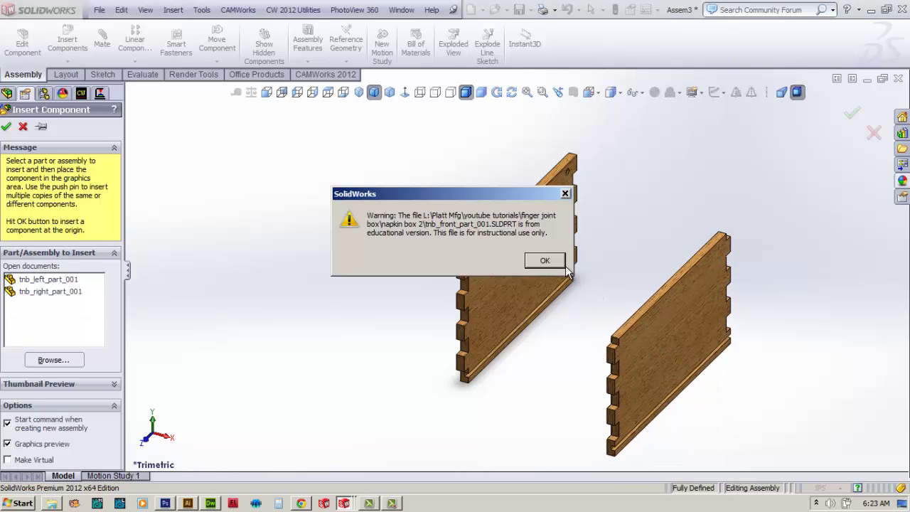
left_click(545, 260)
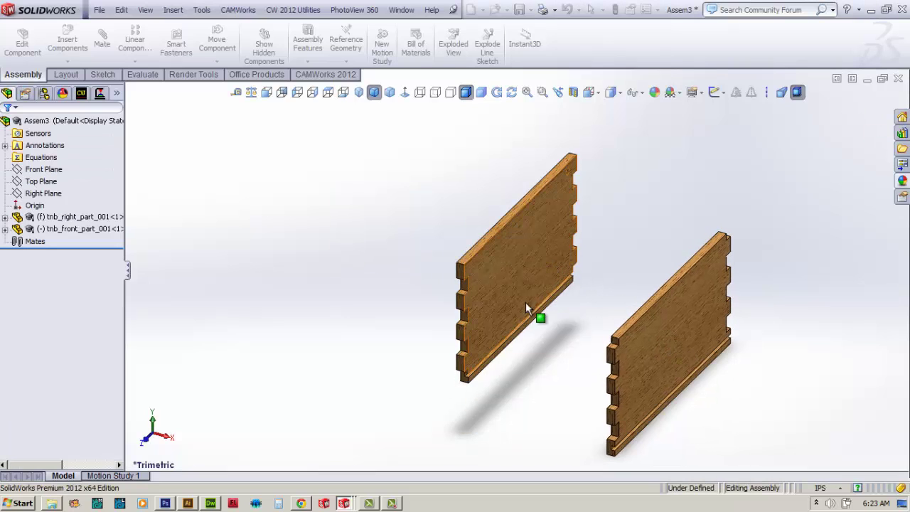
Turn the view and select the right panel's bottom edge face.
scroll(542, 295, "down", 2)
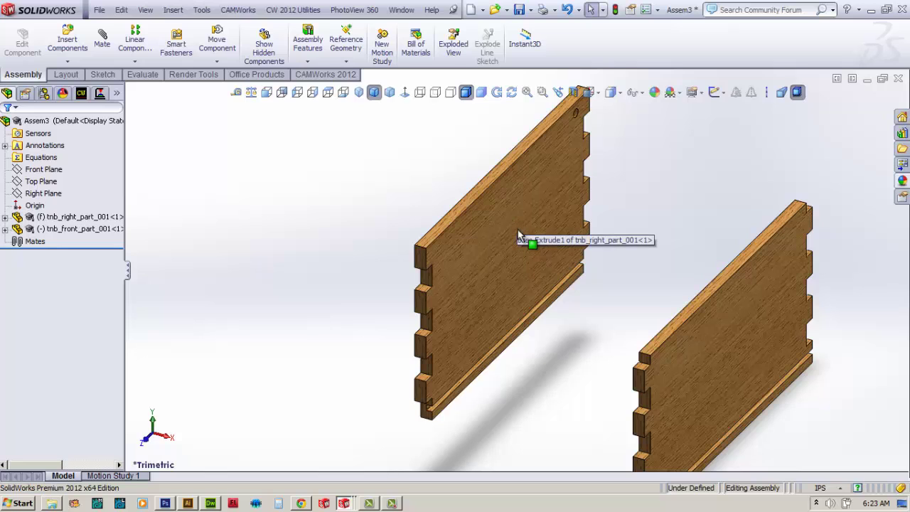
key("shift+Left")
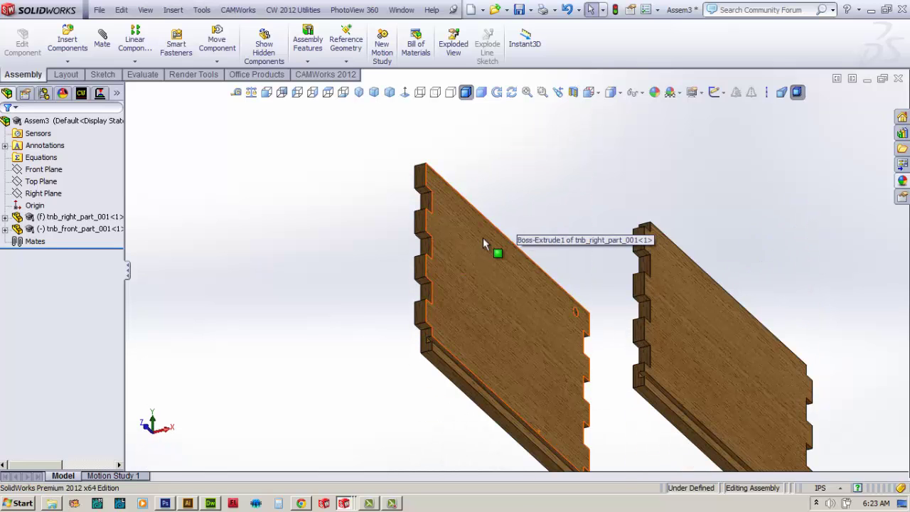
left_click(442, 377)
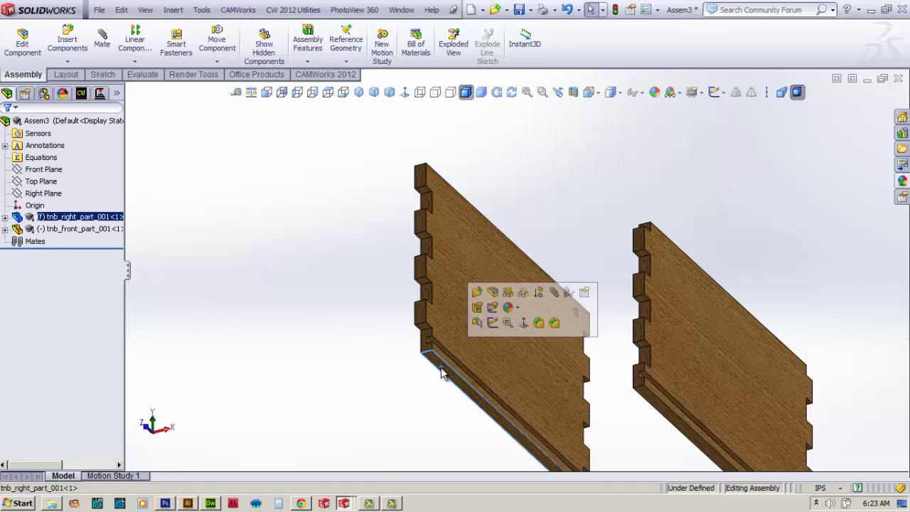
Mate the right panel's bottom face coincident with the front panel's face.
left_click(555, 293)
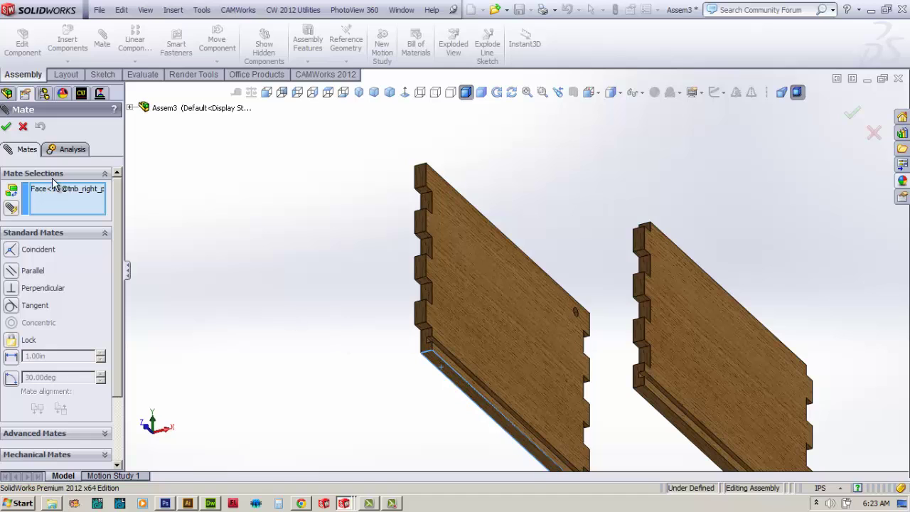
scroll(661, 344, "down", 3)
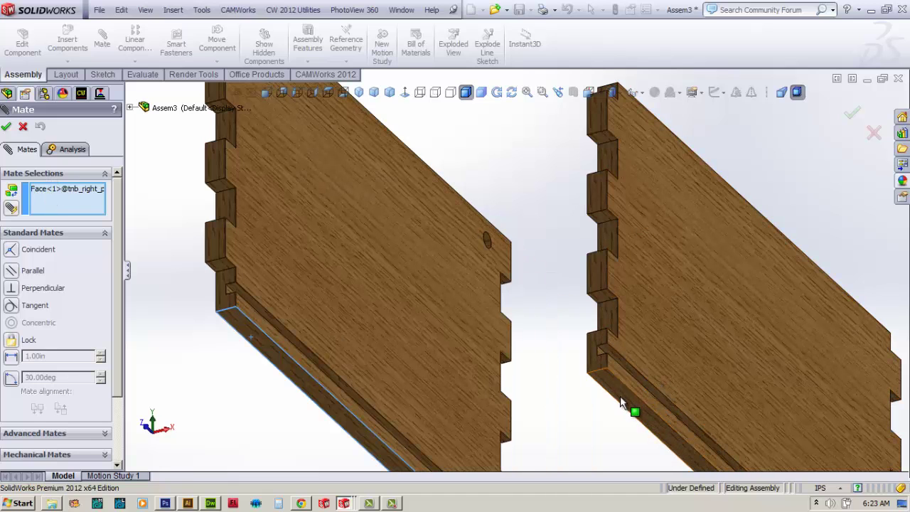
left_click(619, 403)
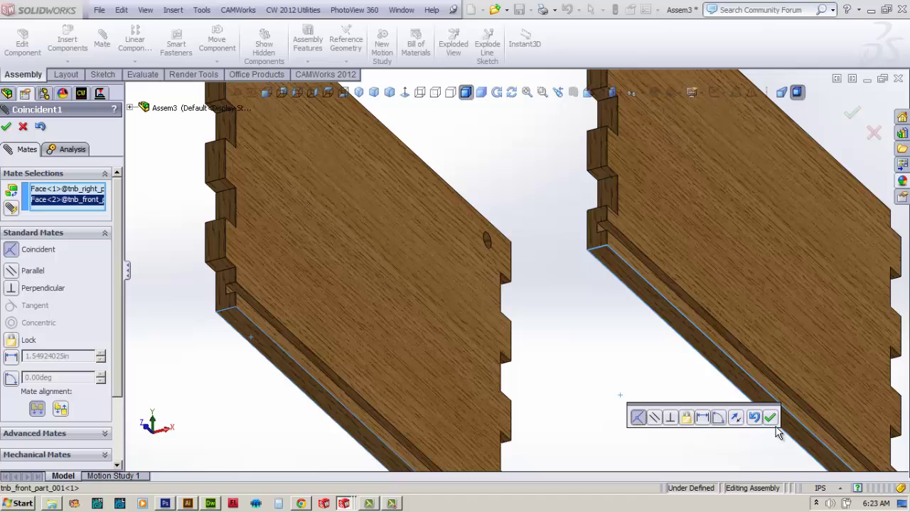
scroll(644, 315, "up", 5)
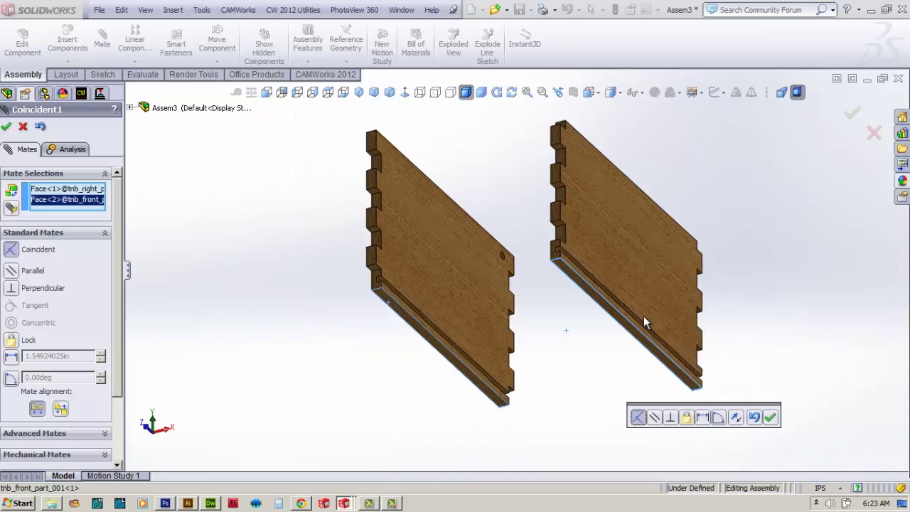
left_click(770, 417)
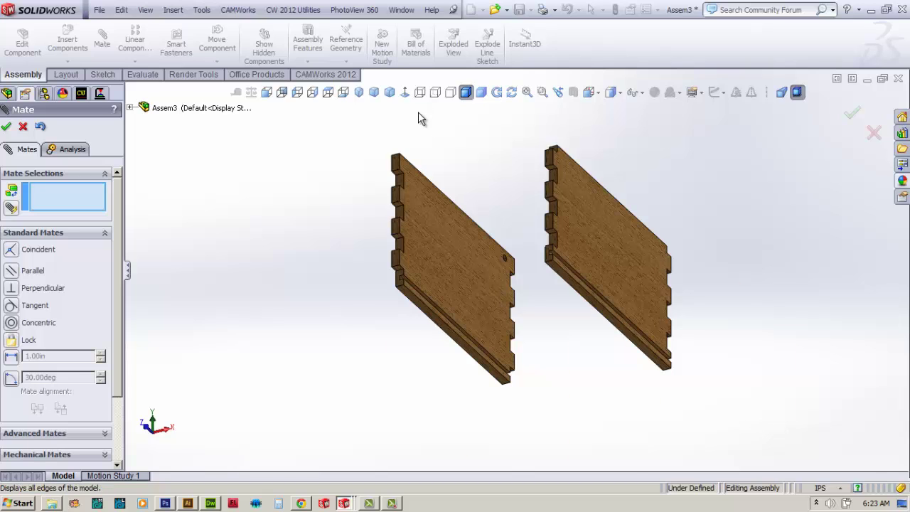
Add a coincident mate between a left-board notch face and the matching face on the other board.
scroll(407, 346, "down", 5)
left_click(396, 346)
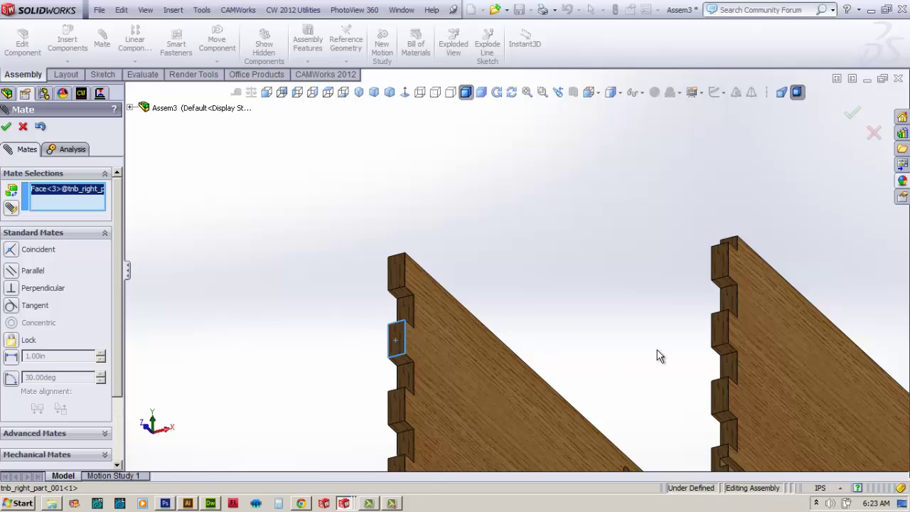
key("alt+Left")
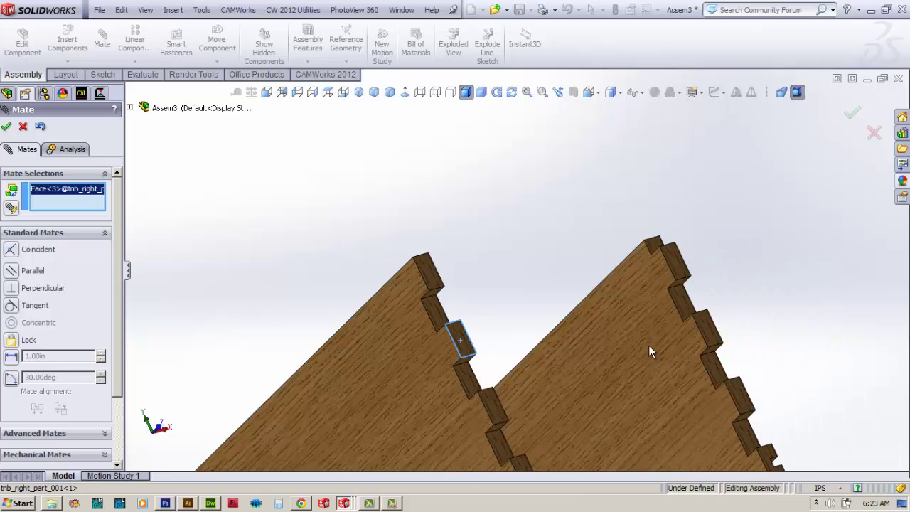
left_click(623, 334)
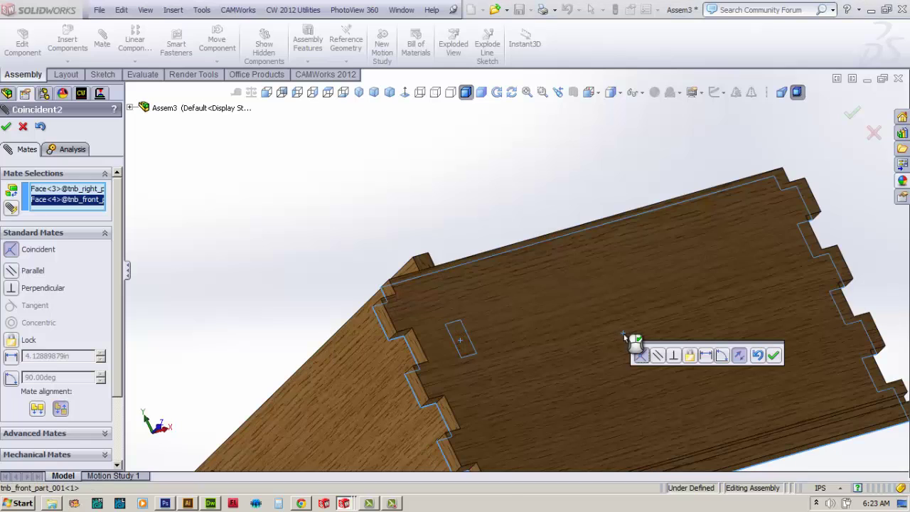
left_click(739, 351)
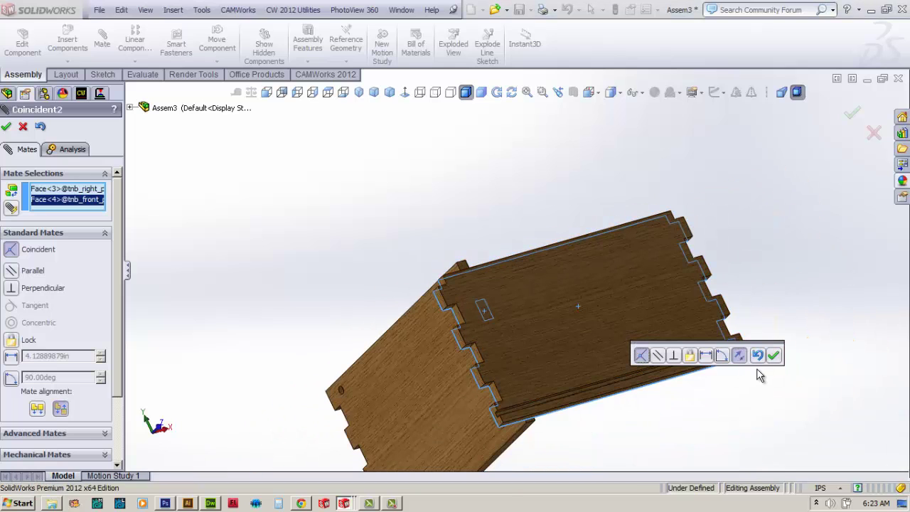
left_click(739, 355)
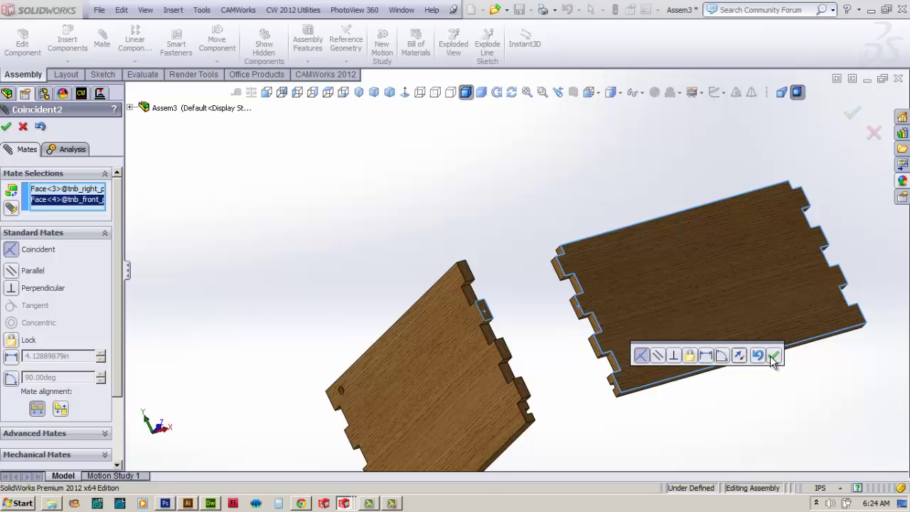
left_click(774, 356)
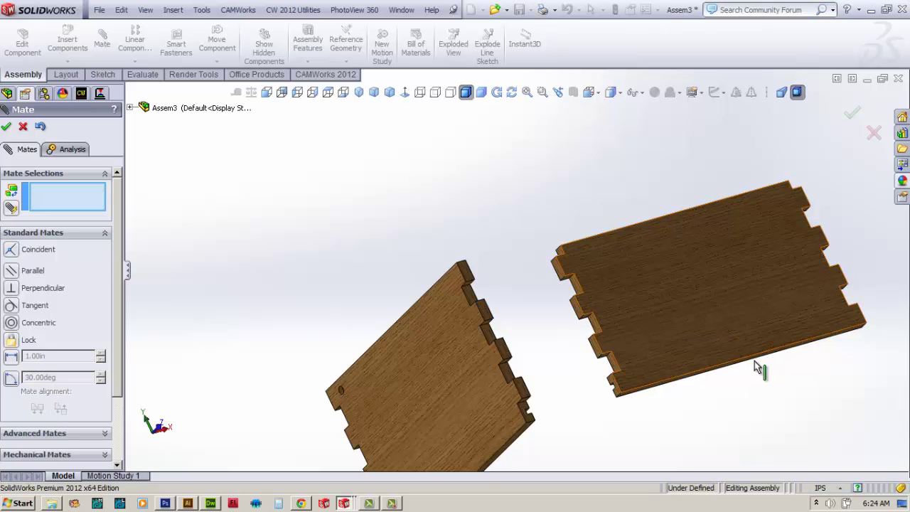
Mate the front panel's notch face coincident with the right panel's, fully defining the assembly.
scroll(658, 389, "down", 3)
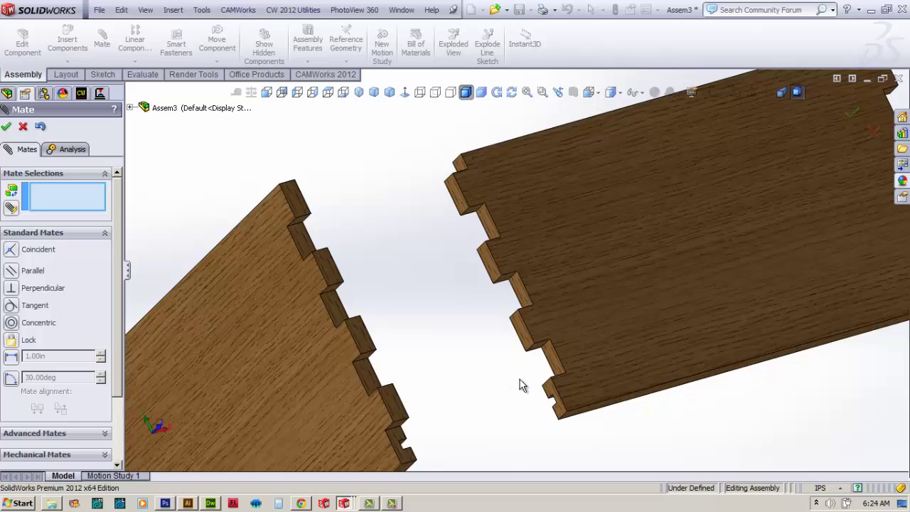
left_click(529, 344)
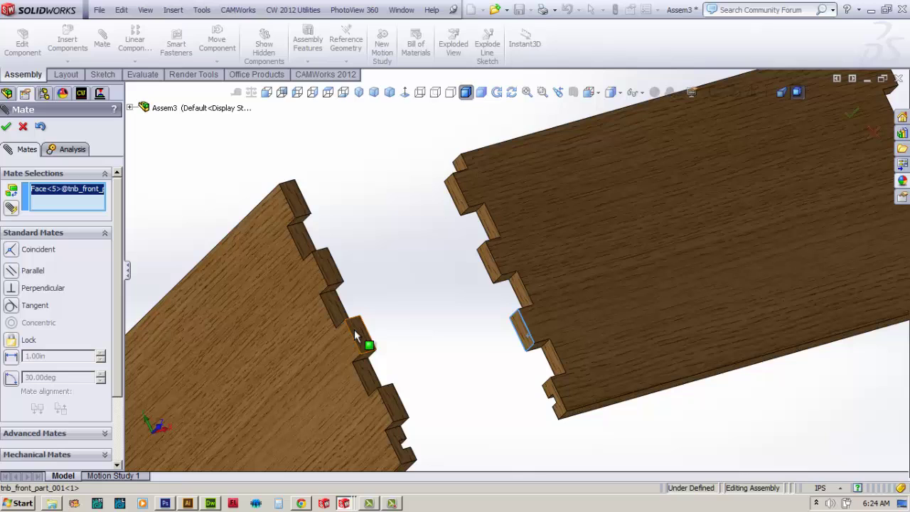
left_click(329, 349)
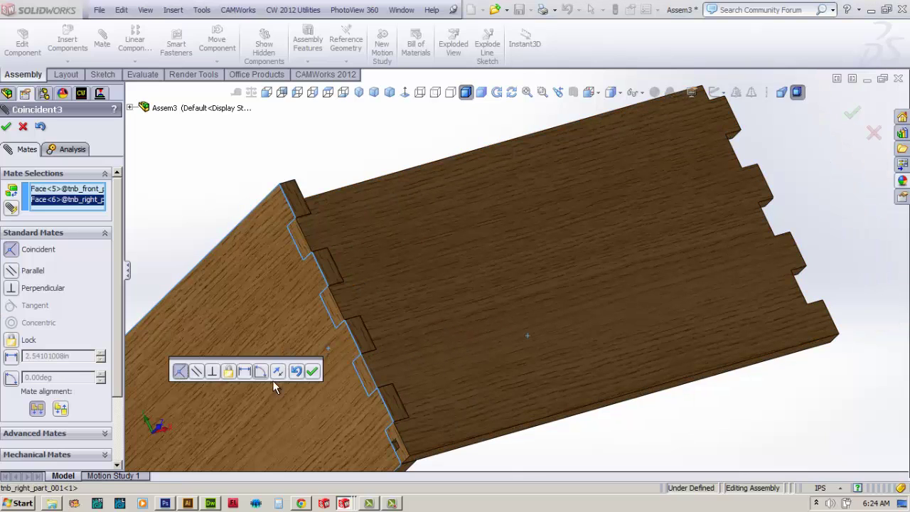
left_click(312, 371)
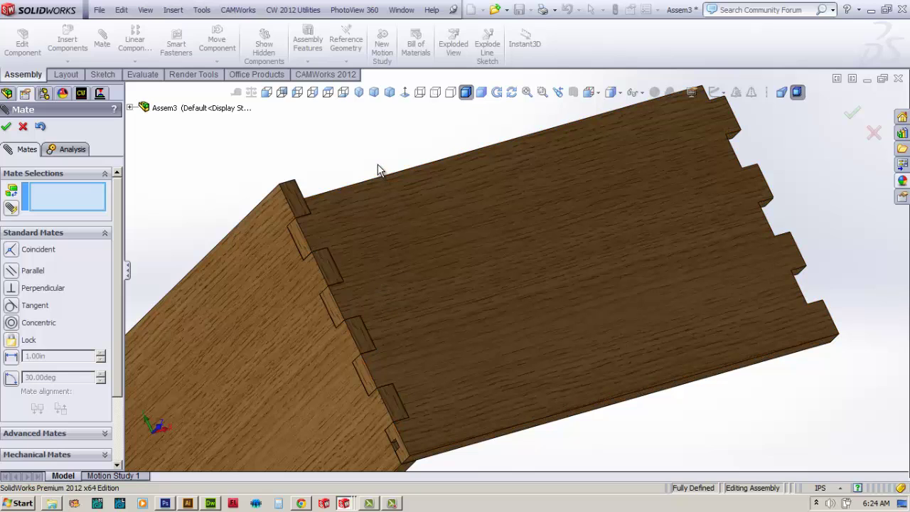
Show the assembly in isometric view and close mate editing.
key("ctrl+7")
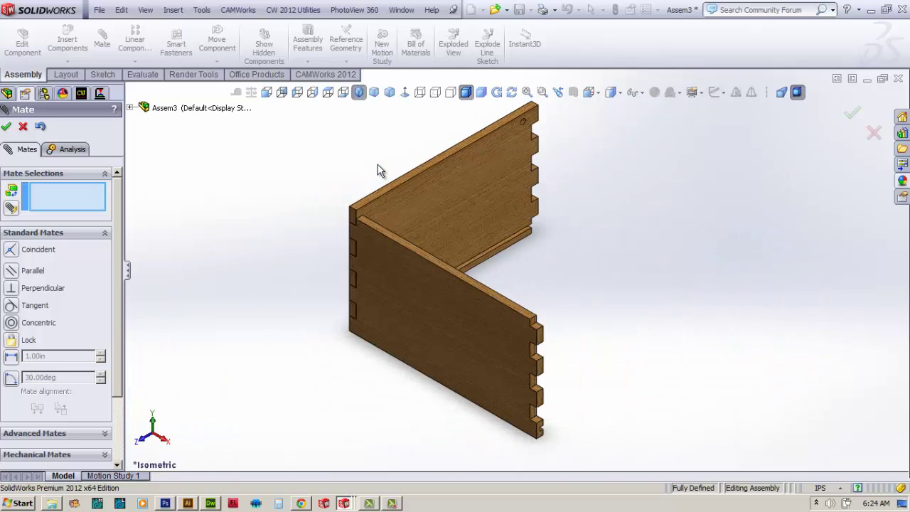
left_click(100, 10)
left_click(23, 131)
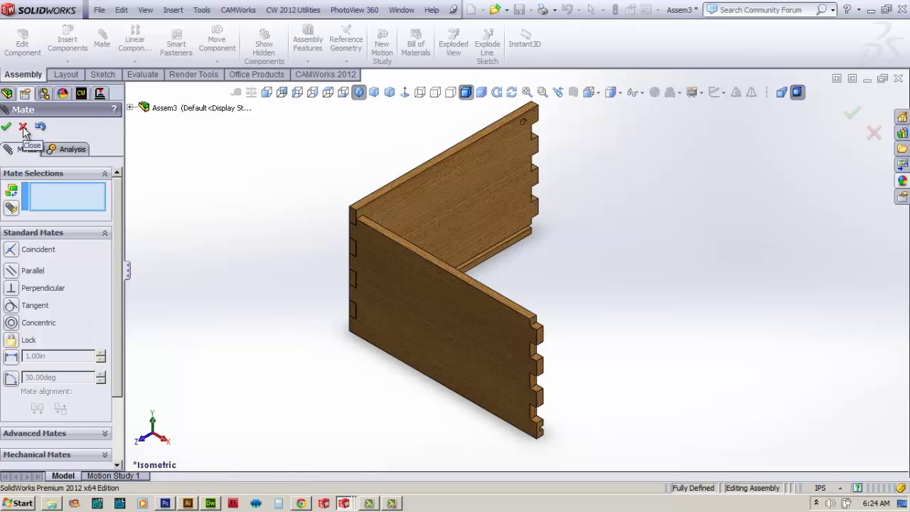
left_click(23, 128)
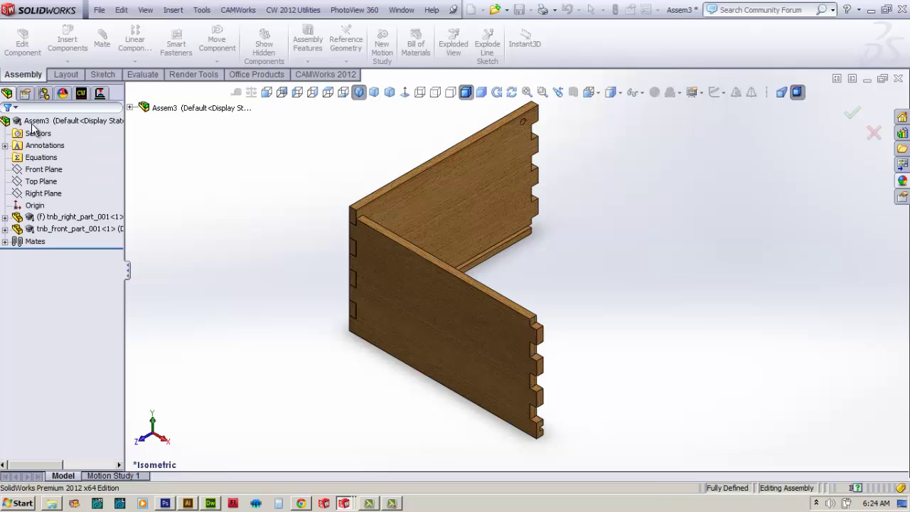
Save the assembly as tnb_assembly_001.
left_click(99, 10)
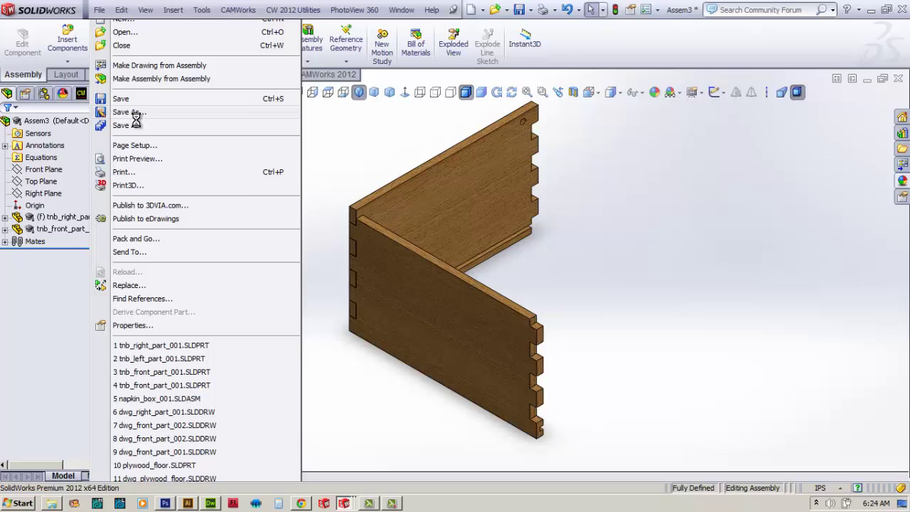
left_click(130, 115)
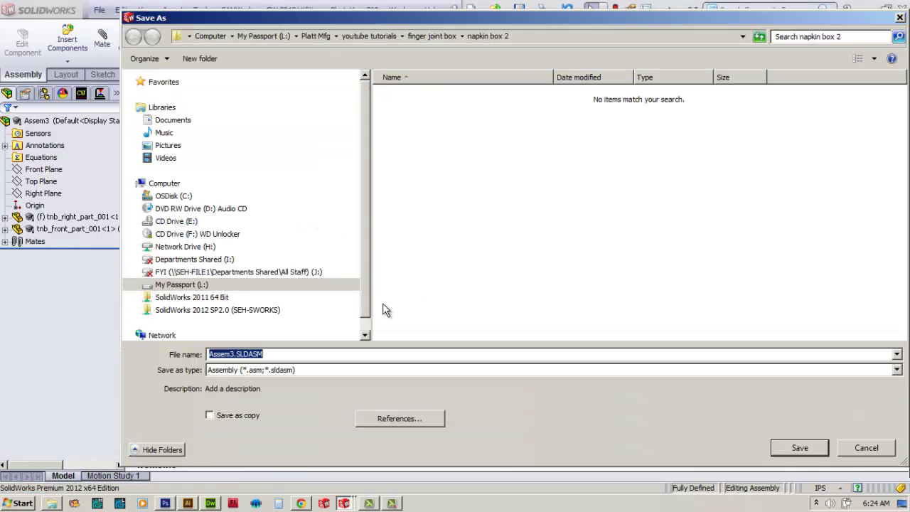
type("tn")
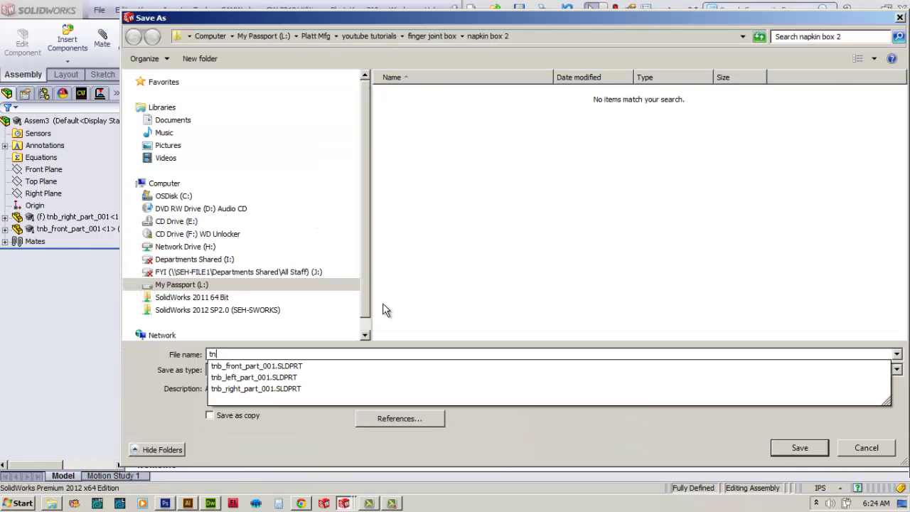
type("b_assemblyu")
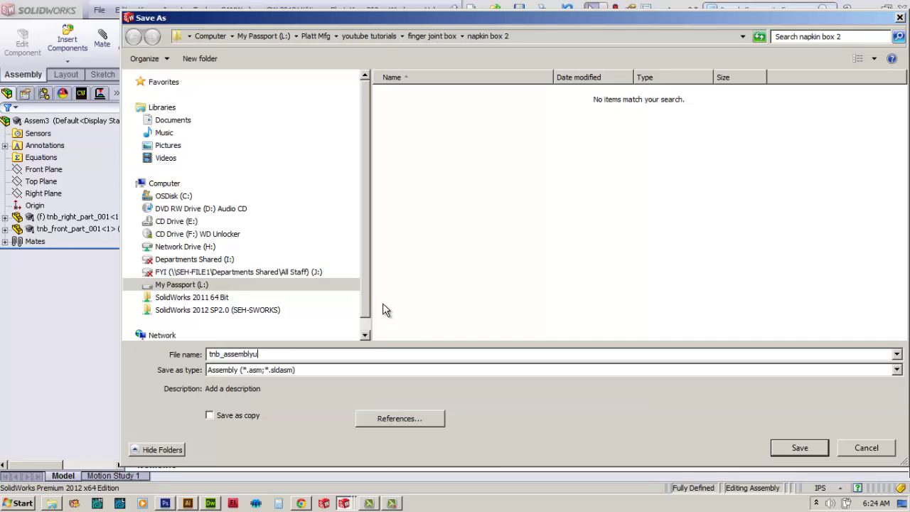
key("BackSpace")
type("_001")
left_click(789, 448)
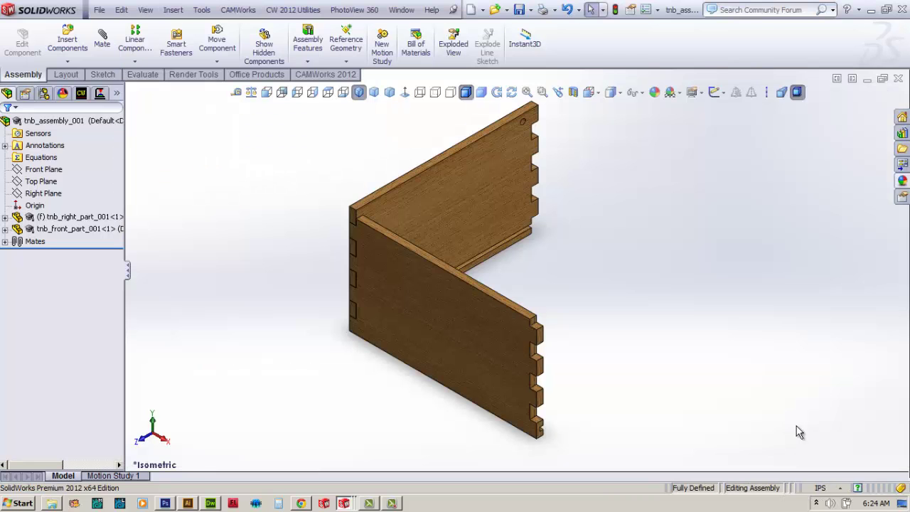
Switch via the Window menu to tnb_right_part_001, then to tnb_left_part_001.
left_click(402, 10)
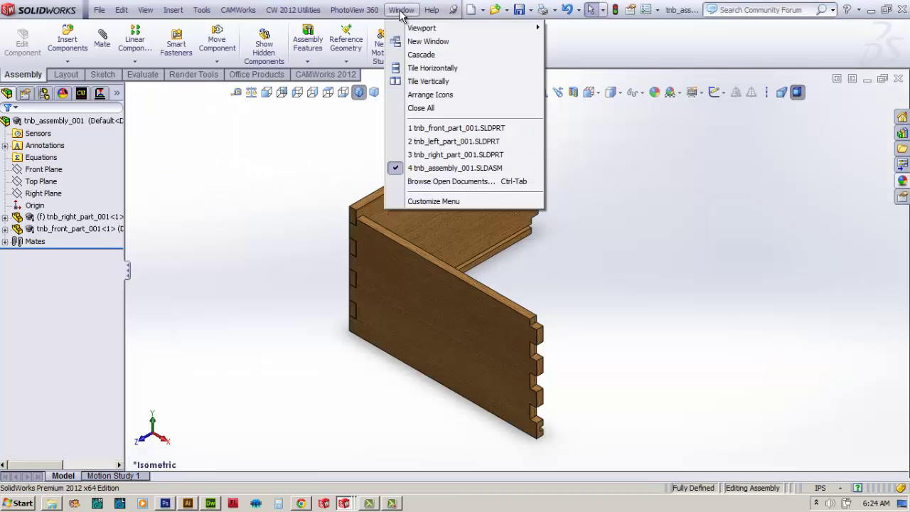
left_click(457, 155)
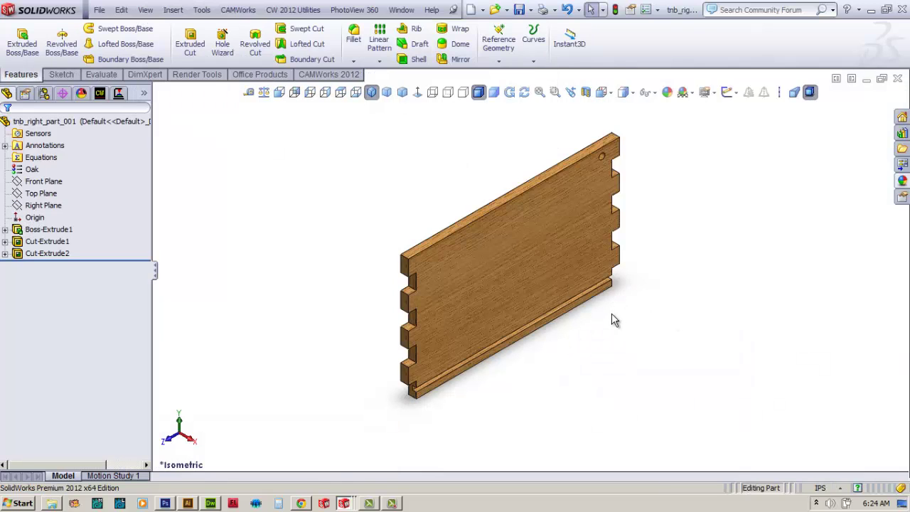
left_click(400, 10)
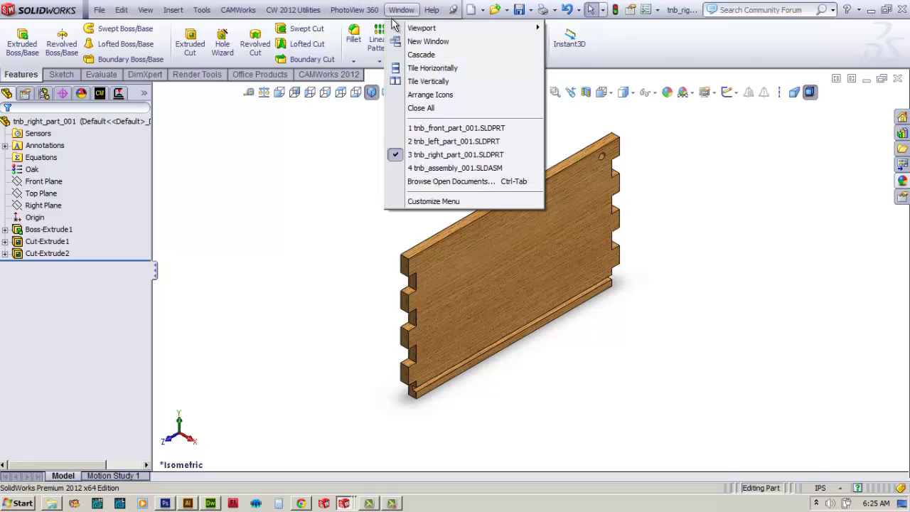
left_click(440, 142)
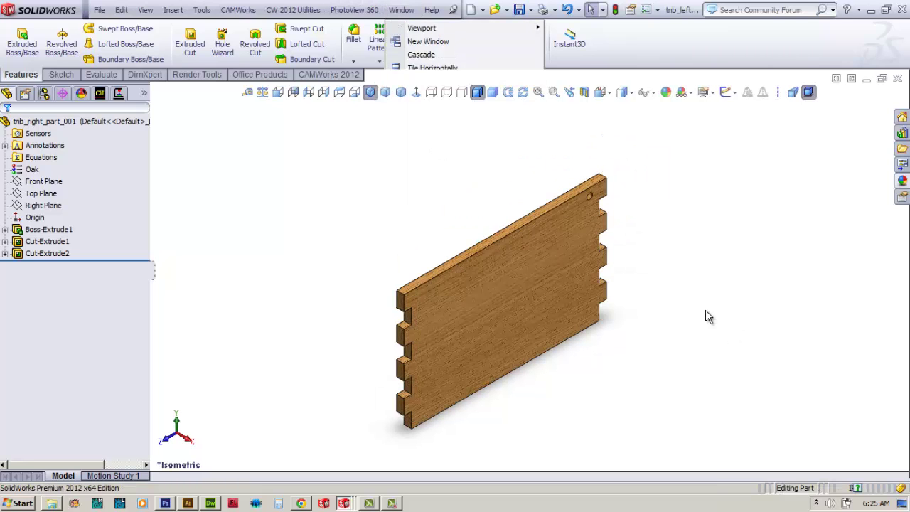